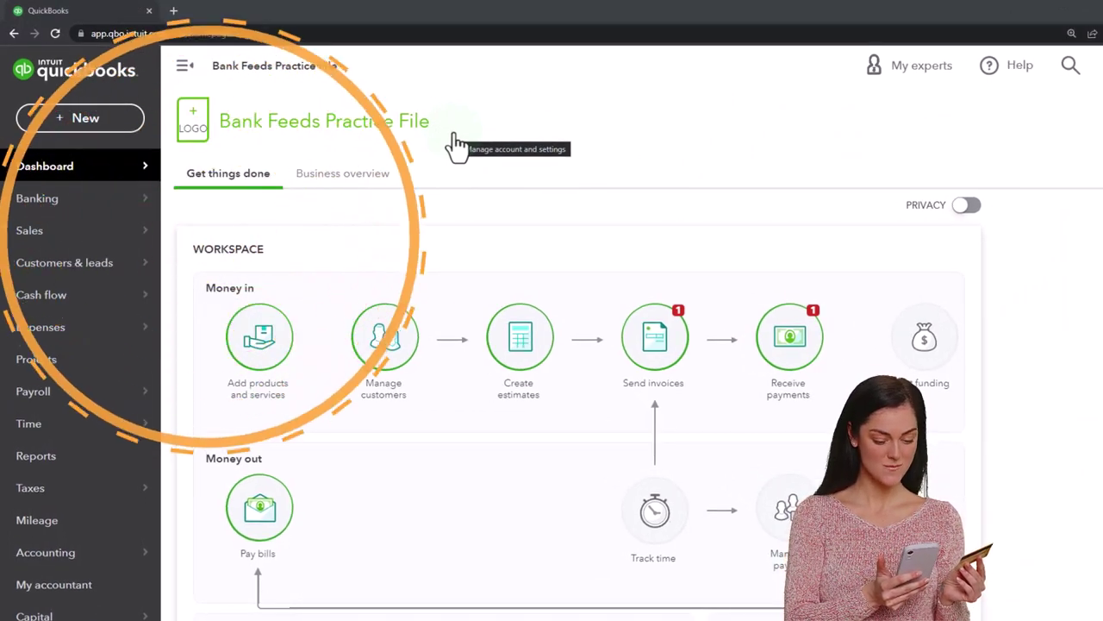
Switch to the incognito Sample Company window, check its settings for the Accountant view option, and return to the Bank Feeds Practice File
{"action": "key", "text": "alt+Tab"}
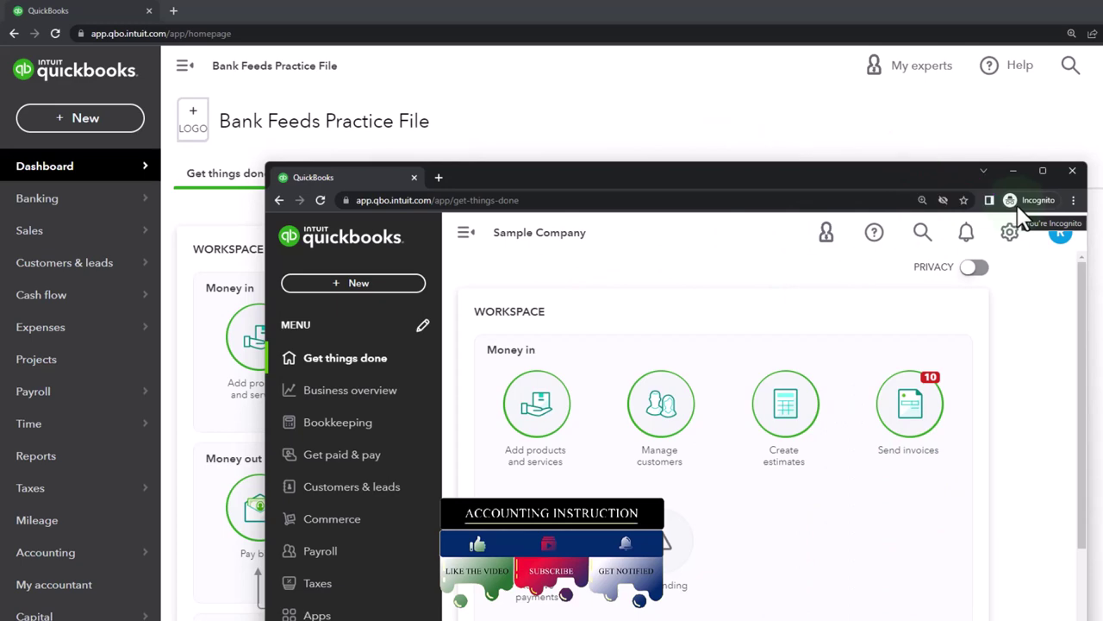
{"action": "left_click", "coordinate": [1073, 202]}
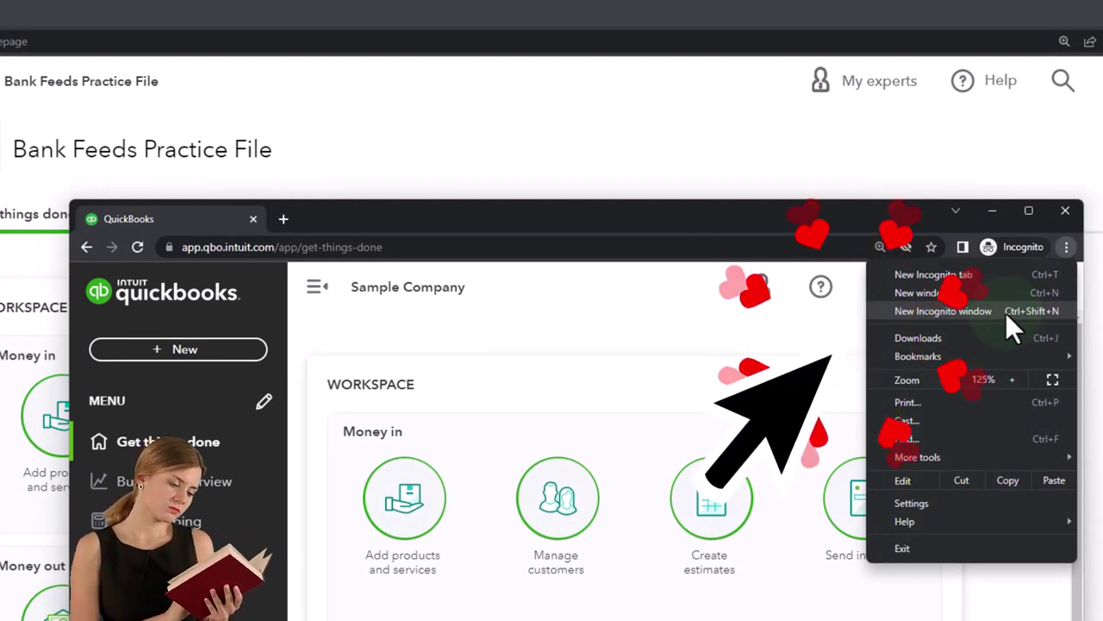
{"action": "left_click", "coordinate": [419, 312]}
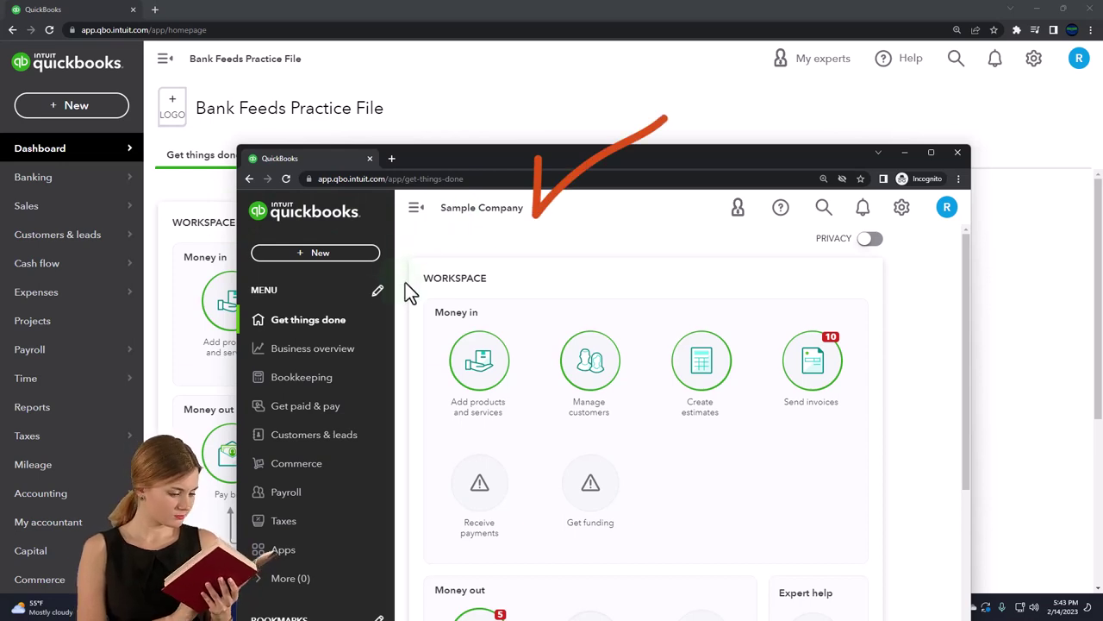
{"action": "left_click", "coordinate": [901, 210]}
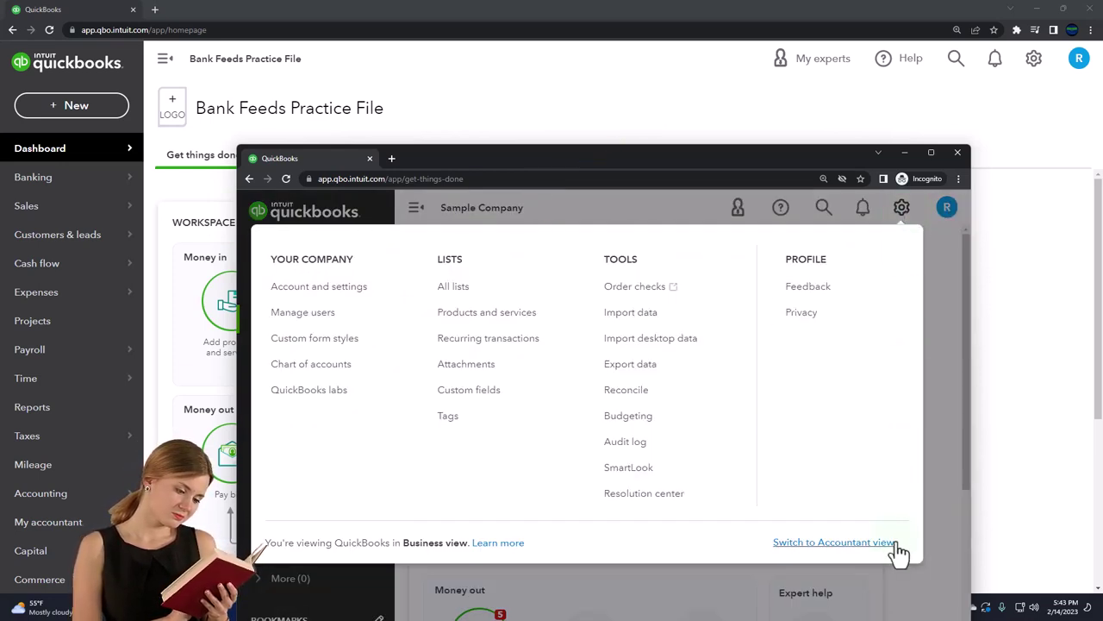
{"action": "left_click_drag", "start_coordinate": [540, 156], "coordinate": [899, 226]}
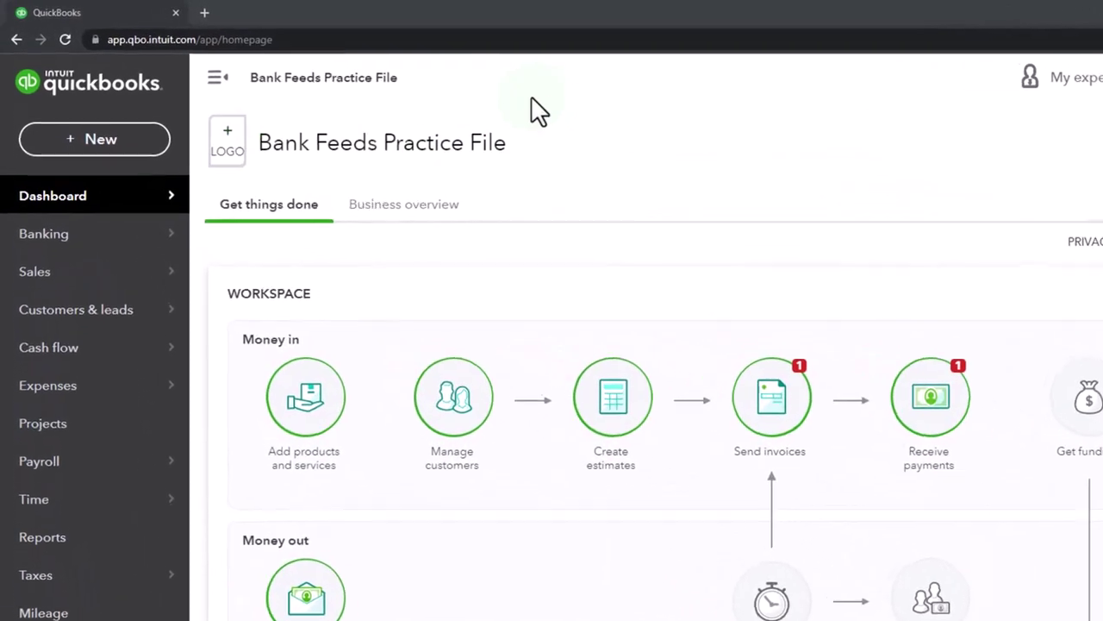
Duplicate the Bank Feeds Practice File browser tab twice so three tabs are open
{"action": "right_click", "coordinate": [119, 12]}
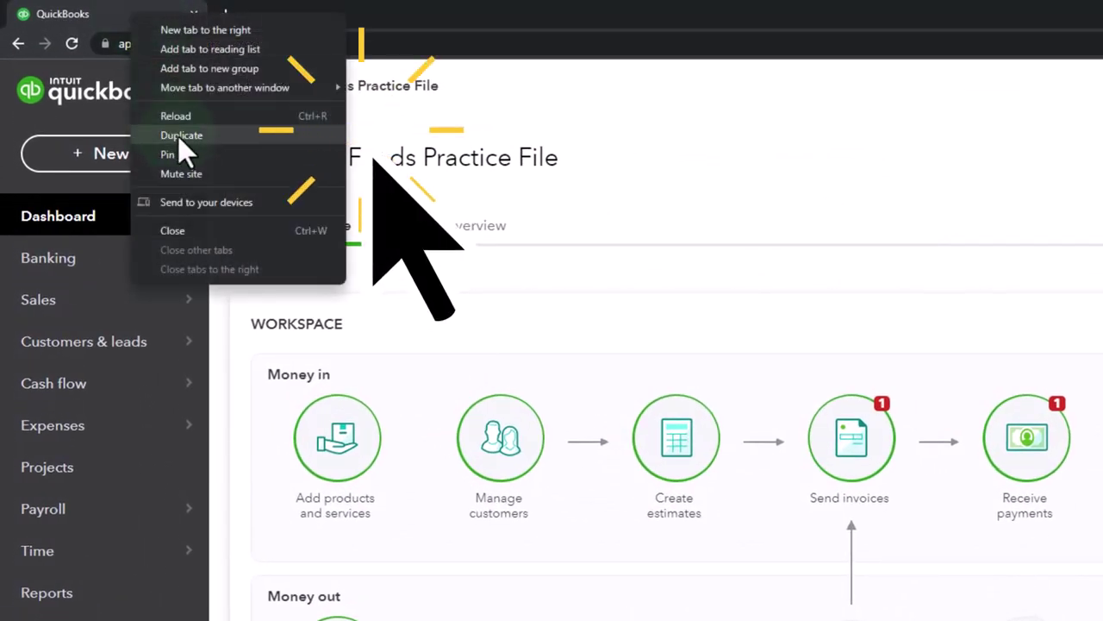
{"action": "left_click", "coordinate": [231, 136]}
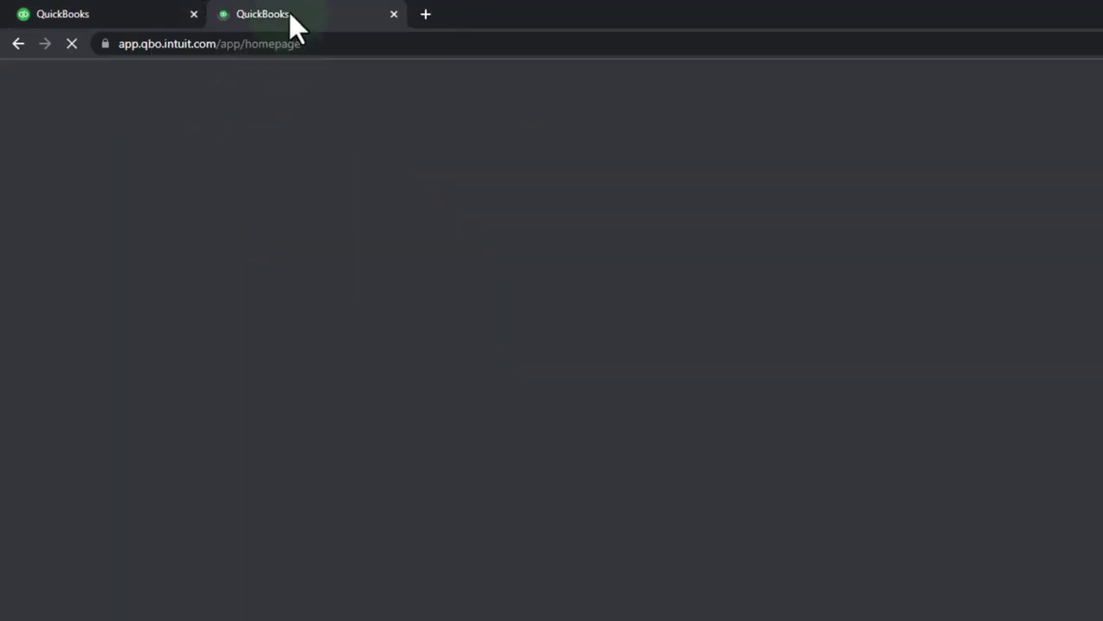
{"action": "right_click", "coordinate": [289, 14]}
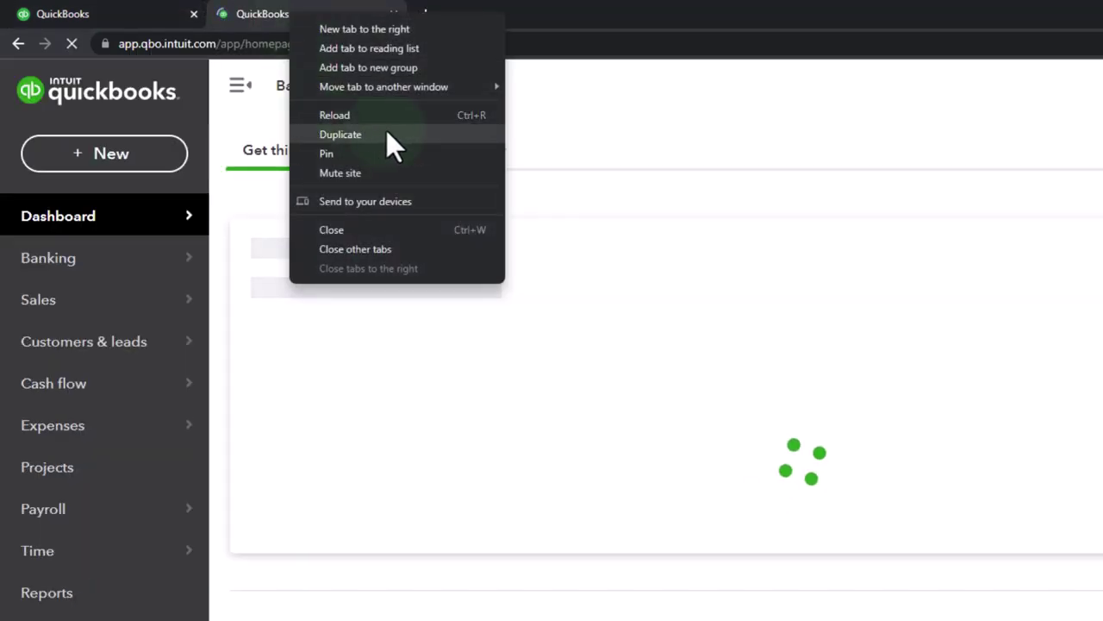
{"action": "left_click", "coordinate": [386, 136]}
Open the favorite Balance Sheet report in the second browser tab
{"action": "left_click", "coordinate": [337, 15]}
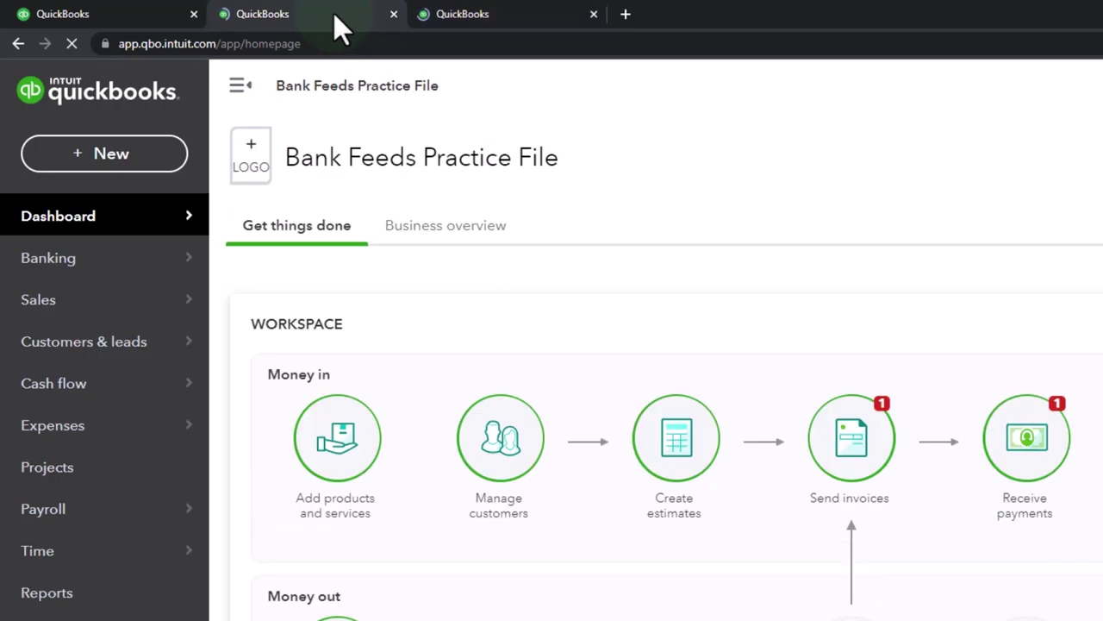
{"action": "left_click", "coordinate": [110, 596]}
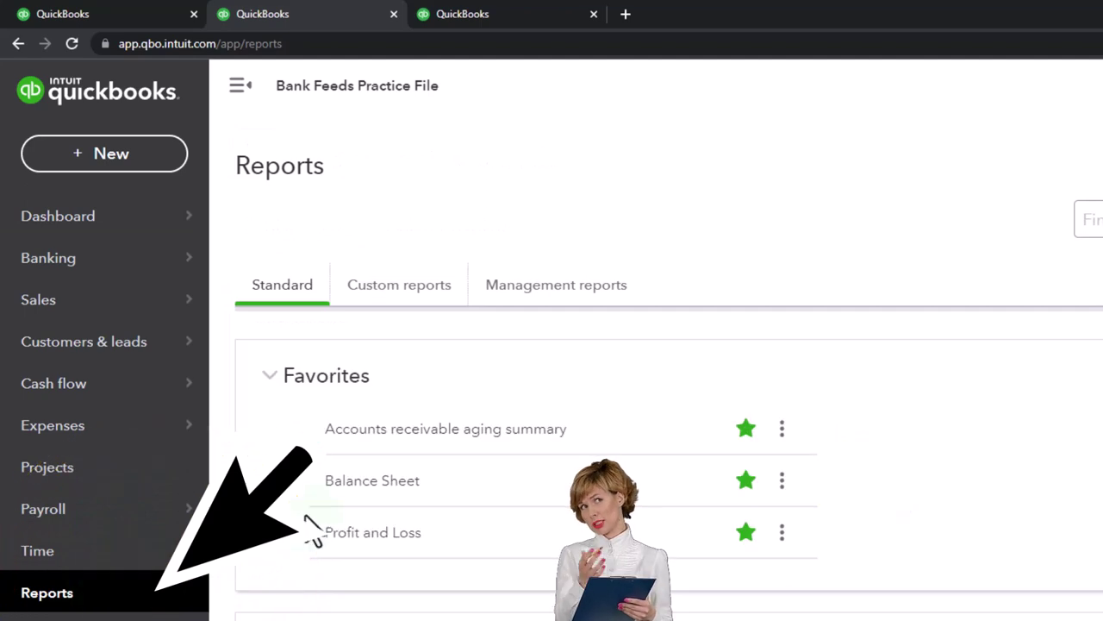
{"action": "left_click", "coordinate": [353, 481]}
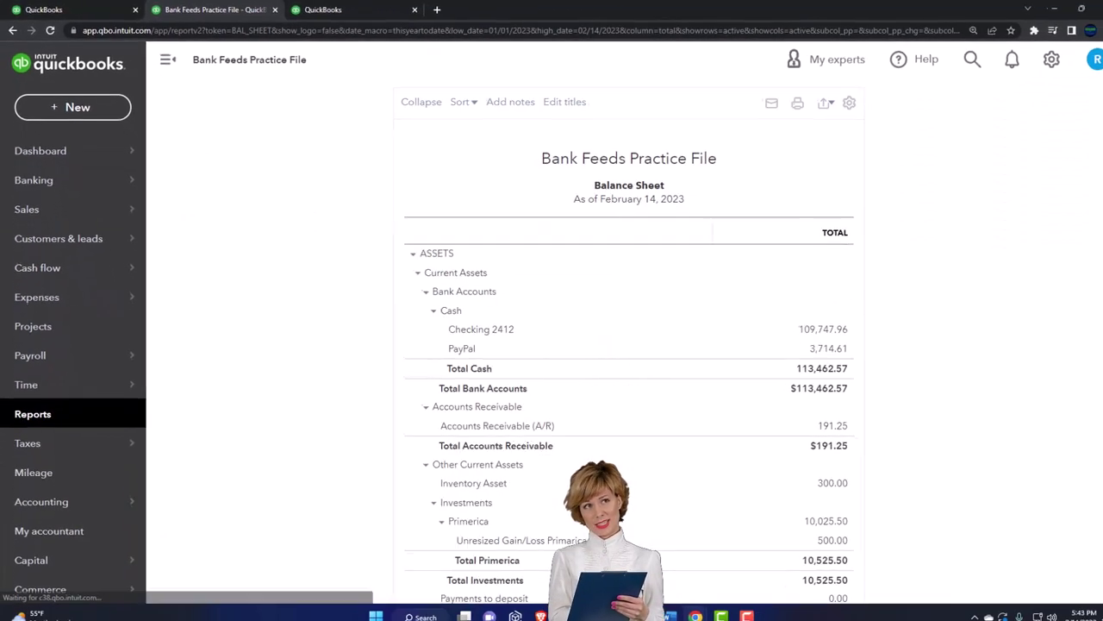
In the incognito Sample Company window, look up where Reports is located under Business overview
{"action": "left_click_drag", "start_coordinate": [1102, 198], "coordinate": [475, 8]}
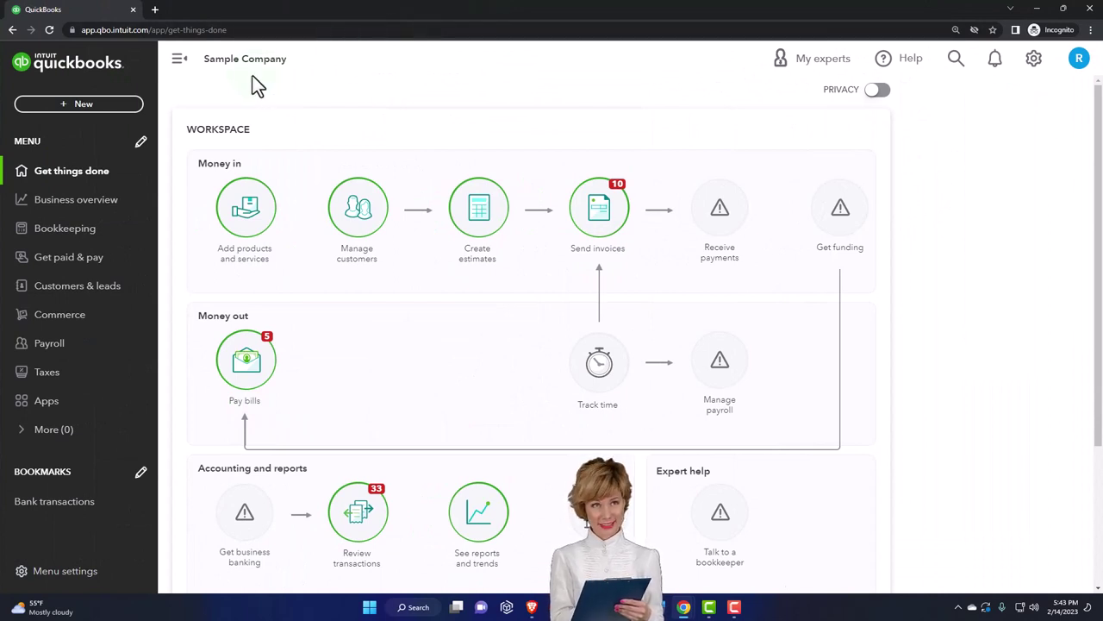
{"action": "left_click", "coordinate": [126, 214]}
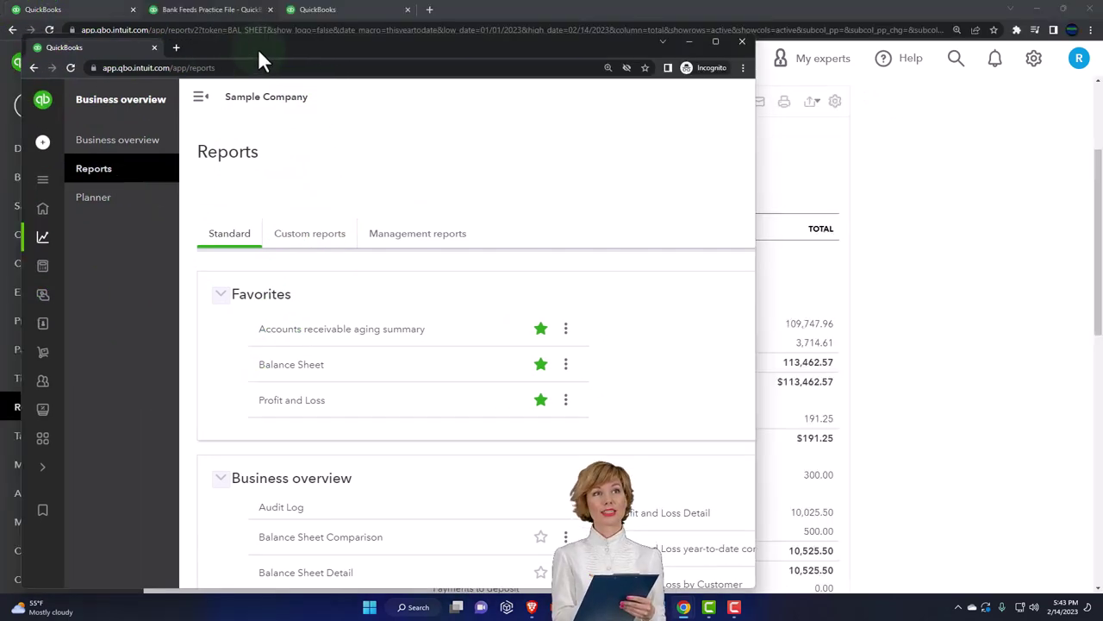
Open the favorite Profit and Loss report in the third tab of the Bank Feeds Practice File
{"action": "left_click", "coordinate": [349, 11]}
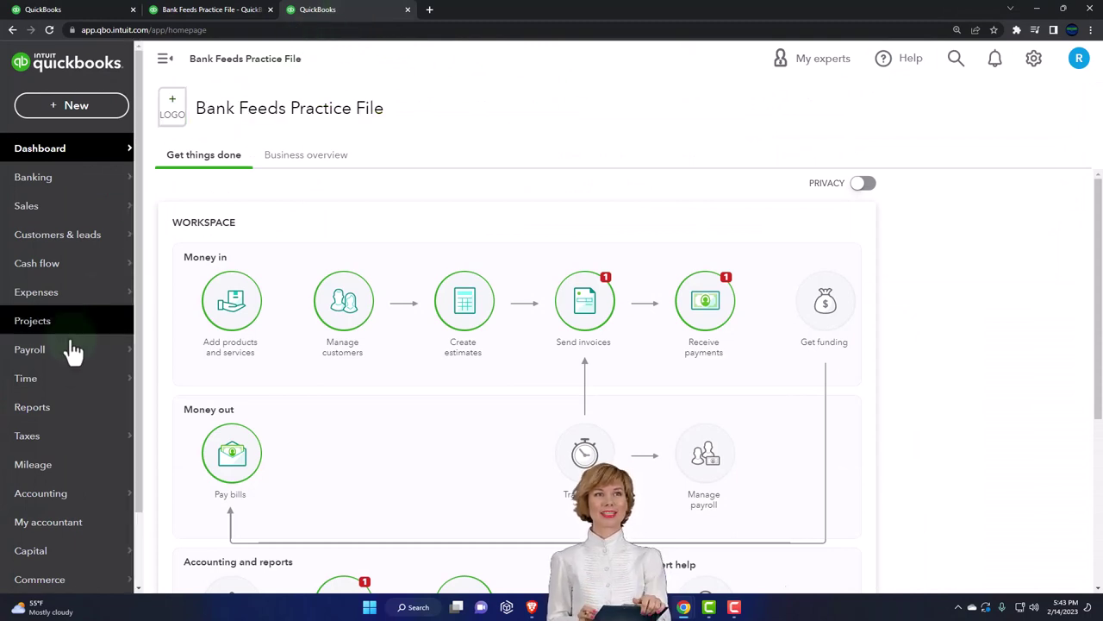
{"action": "left_click", "coordinate": [50, 413]}
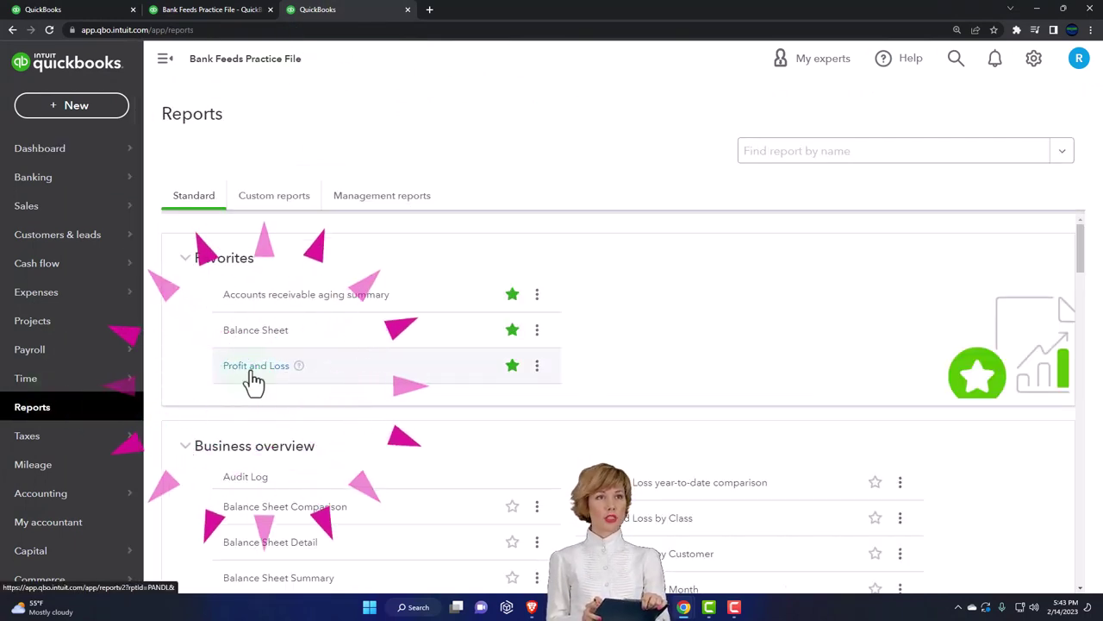
{"action": "left_click", "coordinate": [252, 373]}
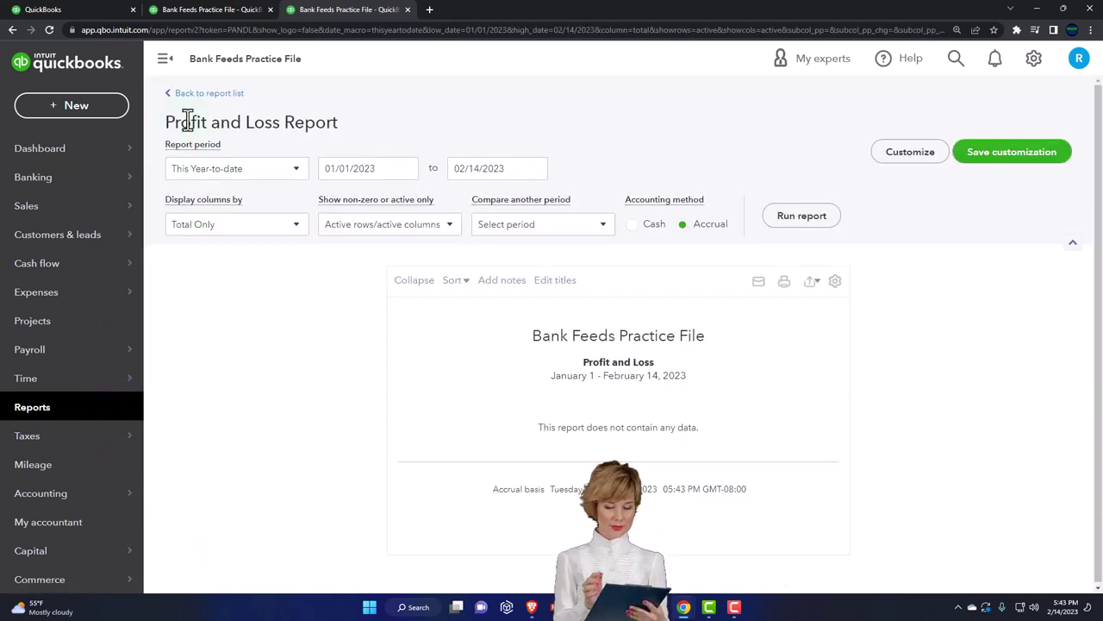
Collapse the navigation menu and run the Profit and Loss report for 01/01/2022 to 12/31/2022
{"action": "left_click", "coordinate": [164, 64]}
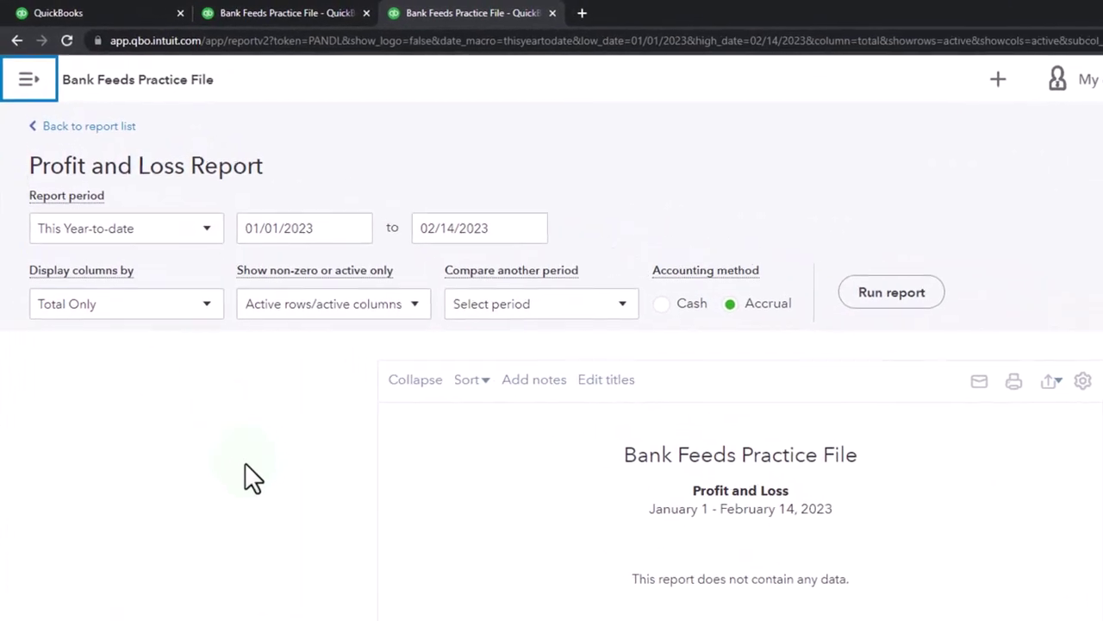
{"action": "left_click", "coordinate": [361, 250]}
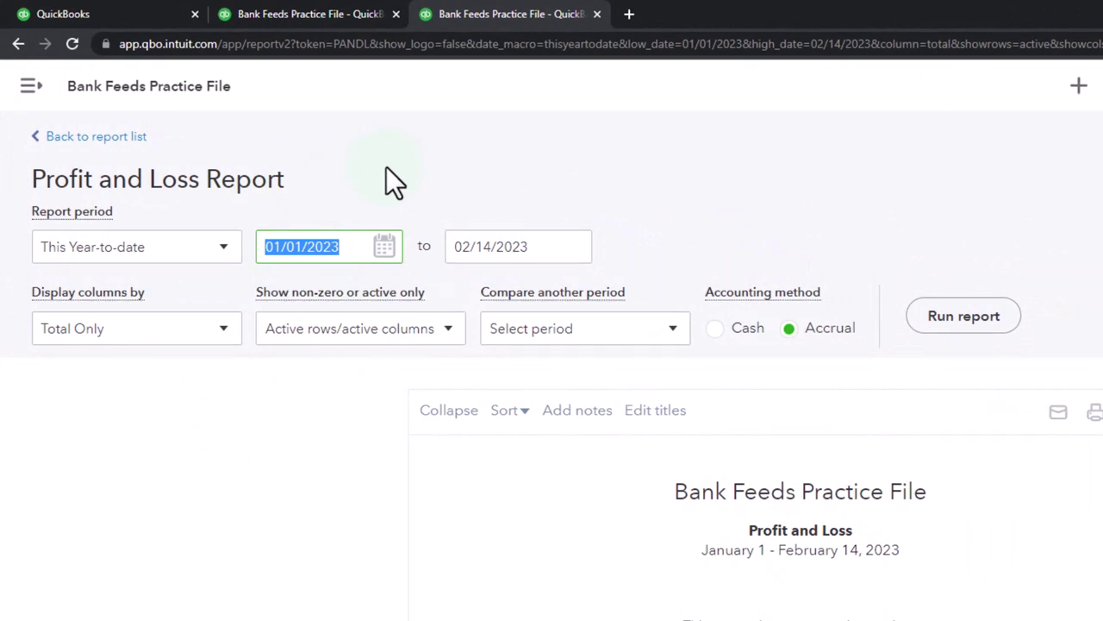
{"action": "type", "text": "010122"}
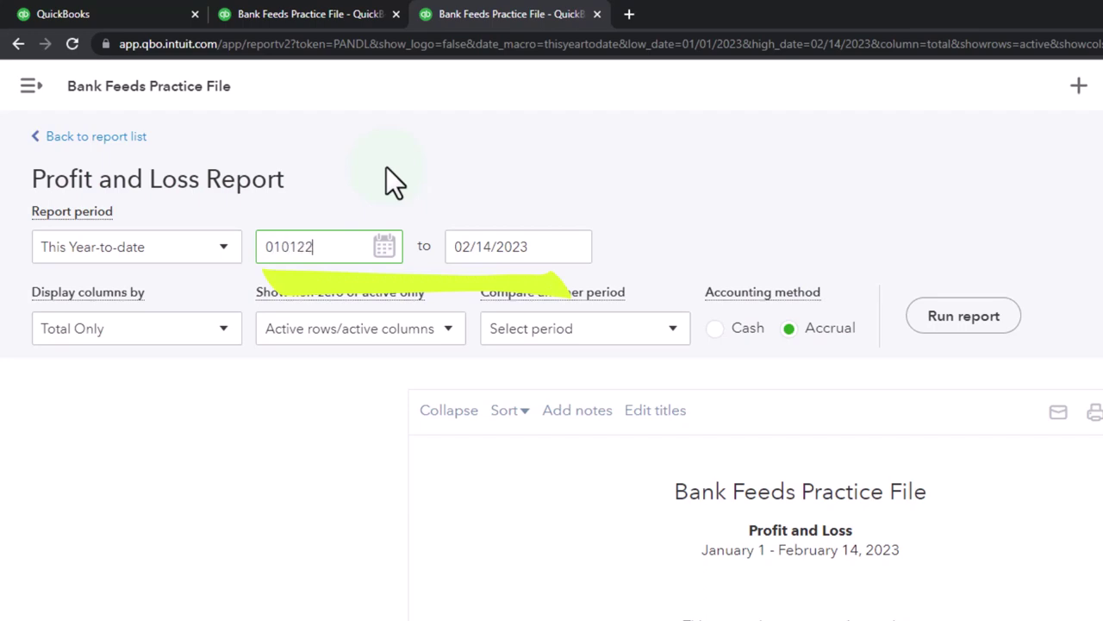
{"action": "key", "text": "Tab"}
{"action": "type", "text": "123122"}
{"action": "key", "text": "Tab"}
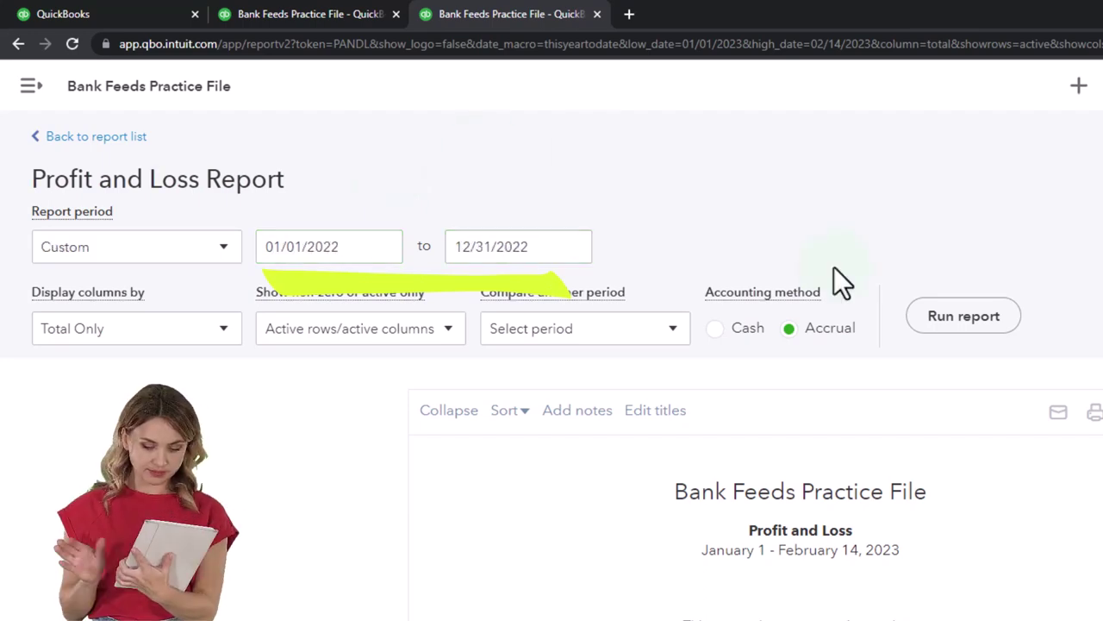
{"action": "left_click", "coordinate": [939, 317]}
{"action": "scroll", "coordinate": [707, 250], "scroll_direction": "down", "scroll_amount": 3}
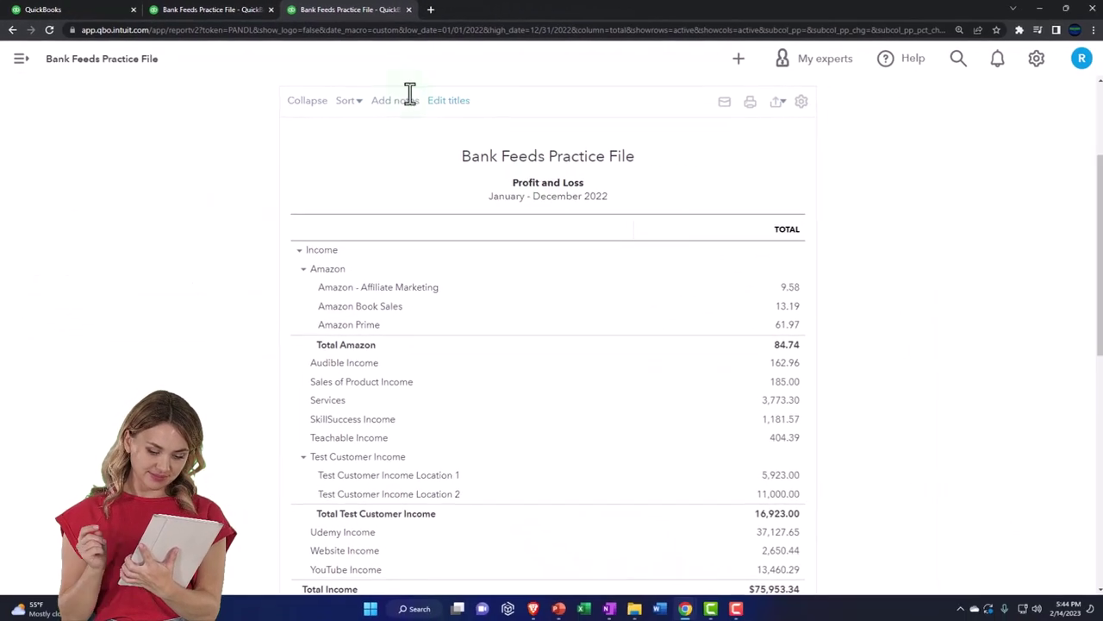
Collapse the navigation menu in the Balance Sheet tab and run the report for 01/01/2022 to 12/31/2022
{"action": "left_click", "coordinate": [226, 8]}
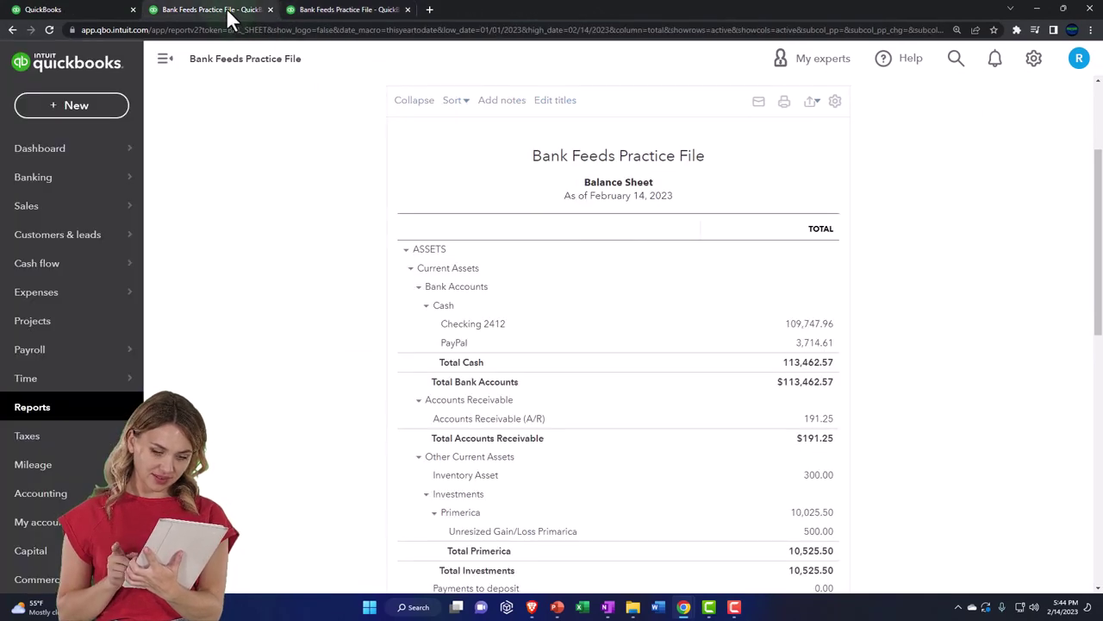
{"action": "left_click", "coordinate": [165, 60]}
{"action": "scroll", "coordinate": [147, 250], "scroll_direction": "up", "scroll_amount": 2}
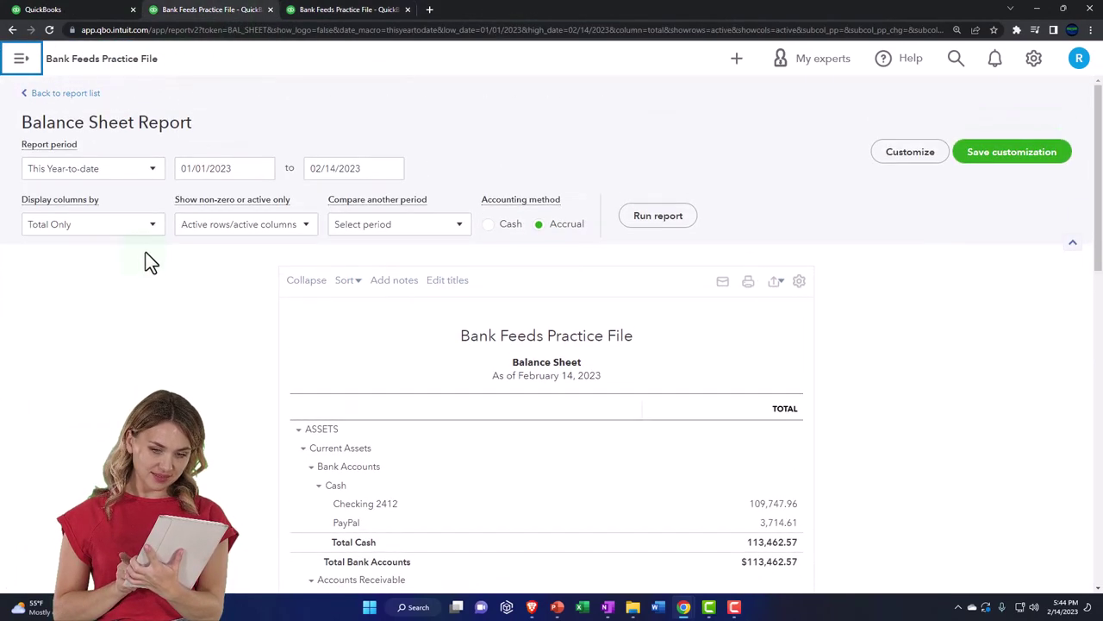
{"action": "left_click", "coordinate": [242, 168]}
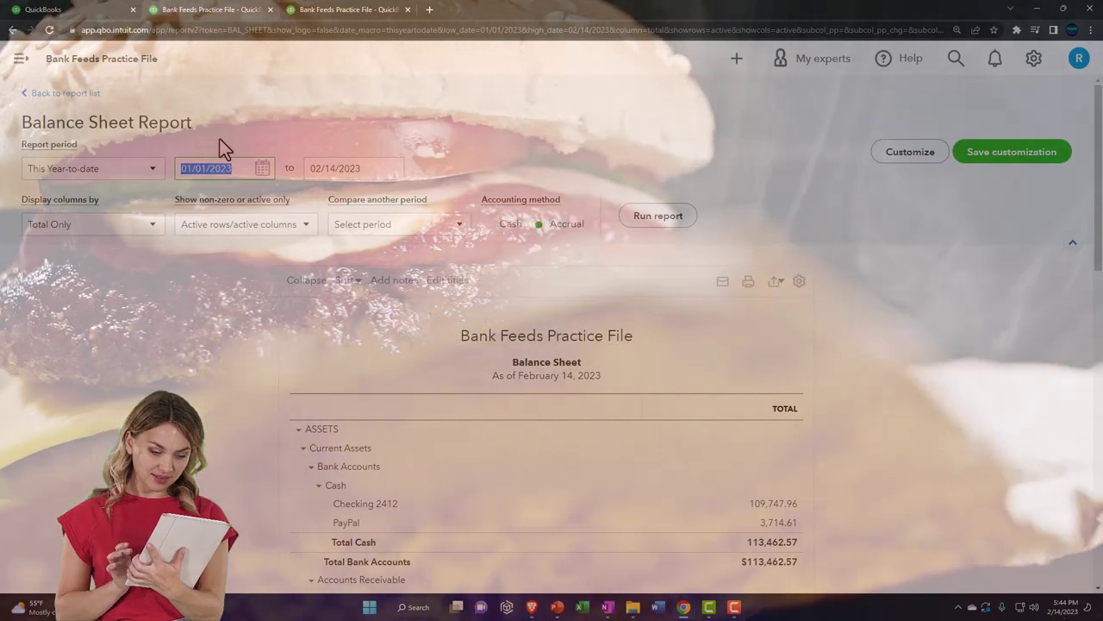
{"action": "type", "text": "01/01/2022"}
{"action": "key", "text": "Tab"}
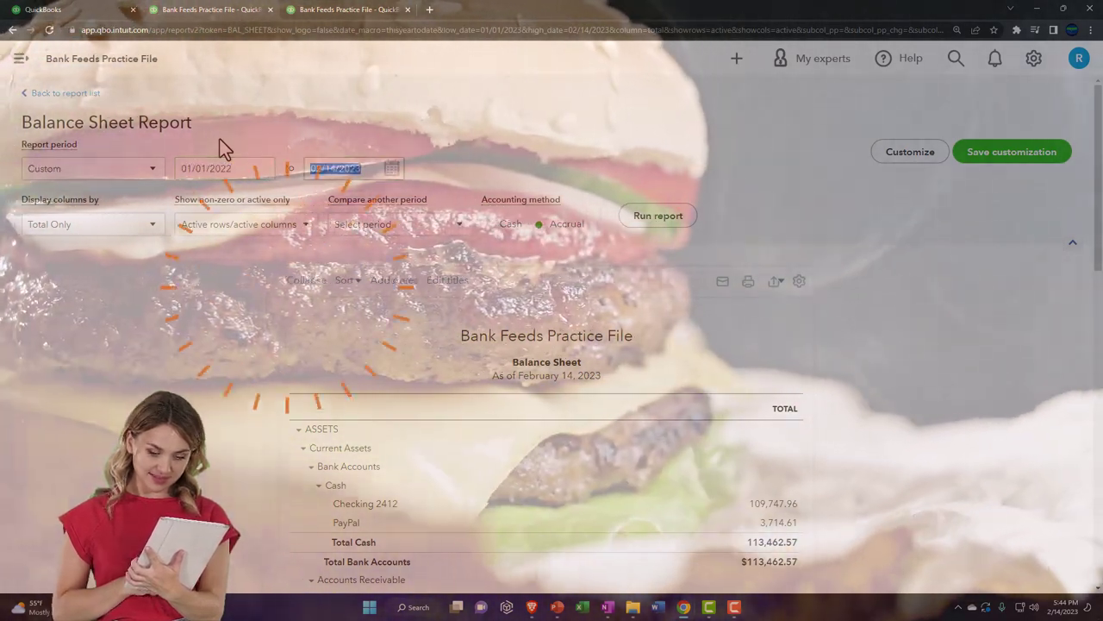
{"action": "type", "text": "12/31/2022"}
{"action": "key", "text": "Tab"}
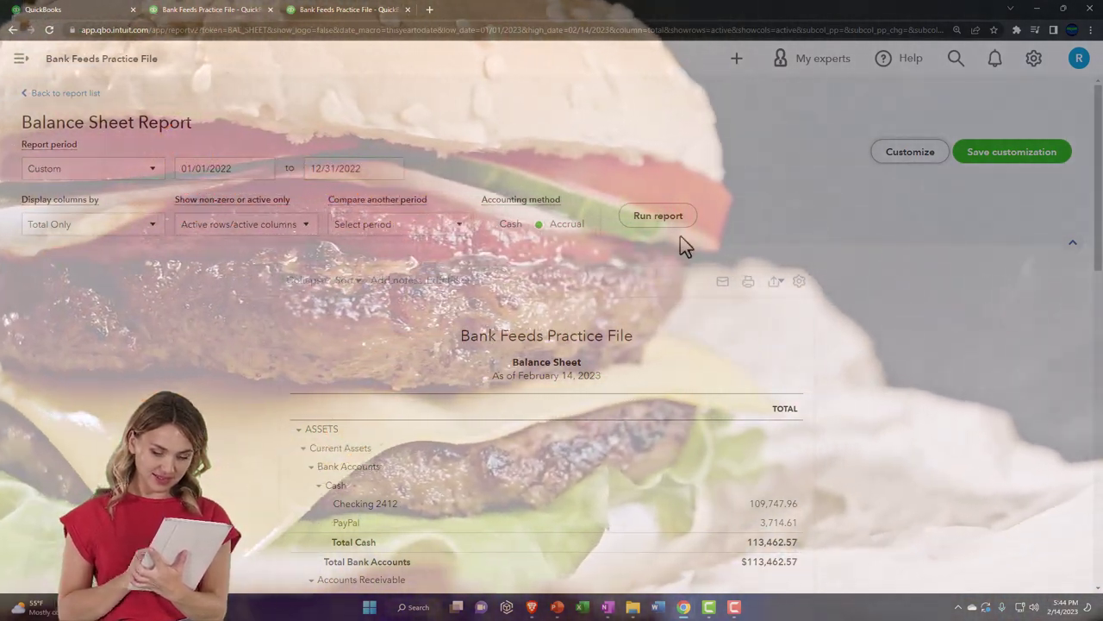
{"action": "left_click", "coordinate": [668, 228]}
{"action": "scroll", "coordinate": [479, 302], "scroll_direction": "down", "scroll_amount": 2}
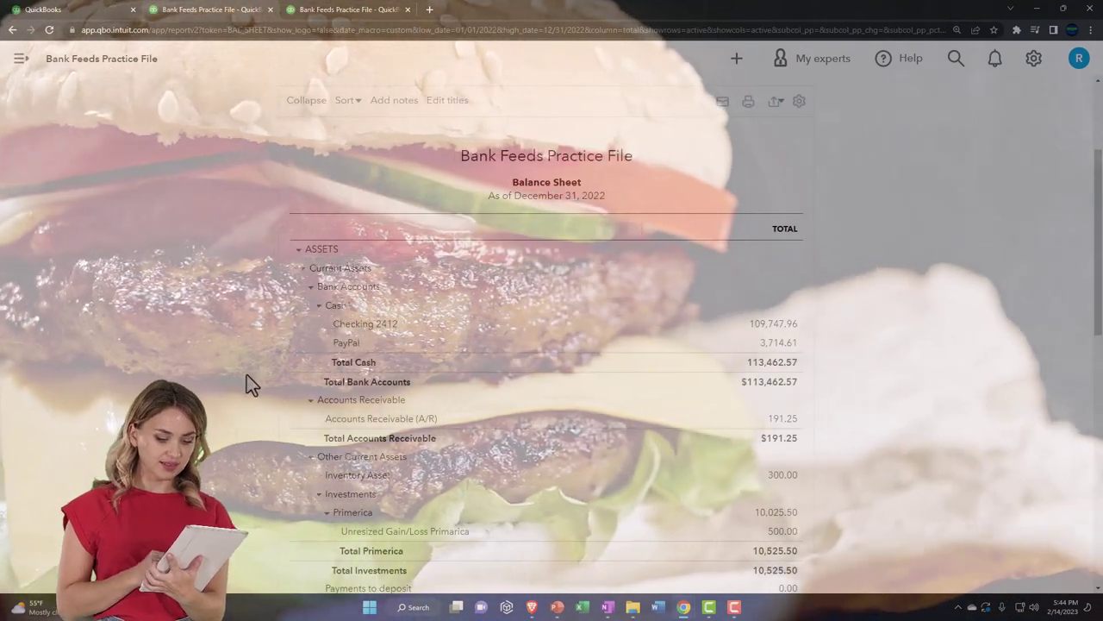
Open the Banking page in the first tab of the Bank Feeds Practice File
{"action": "key", "text": "ctrl+plus"}
{"action": "key", "text": "ctrl+plus"}
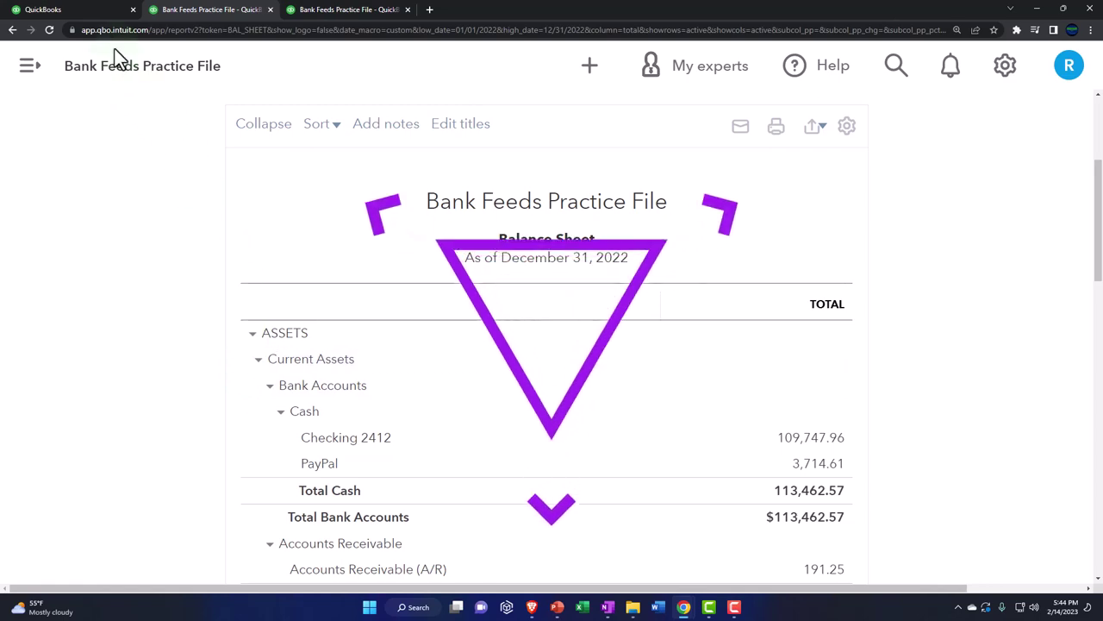
{"action": "left_click", "coordinate": [86, 11]}
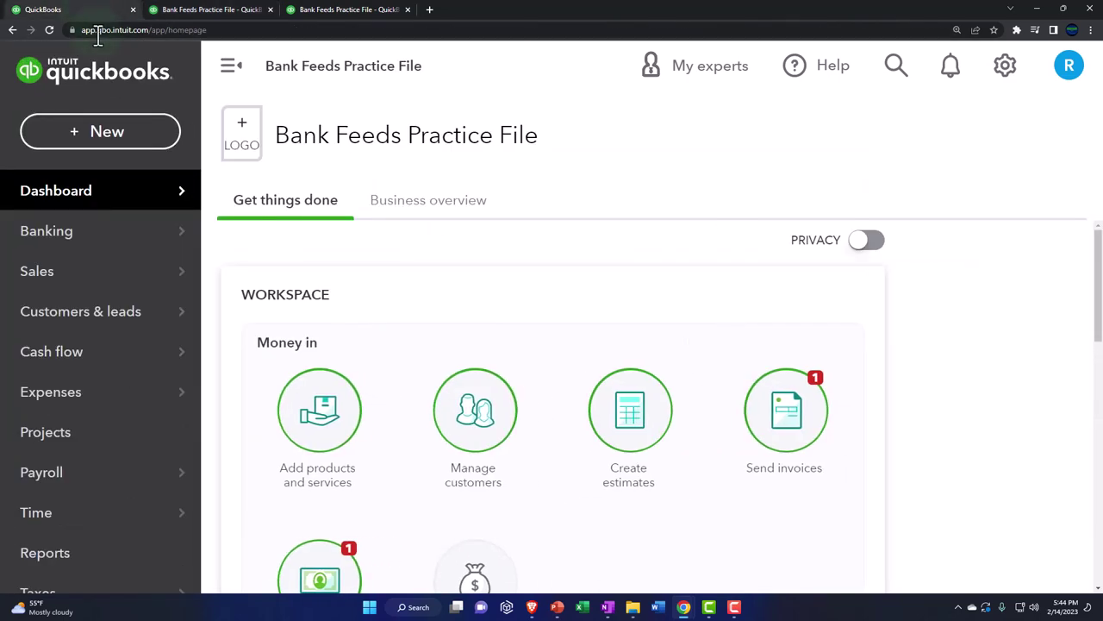
{"action": "left_click", "coordinate": [64, 241]}
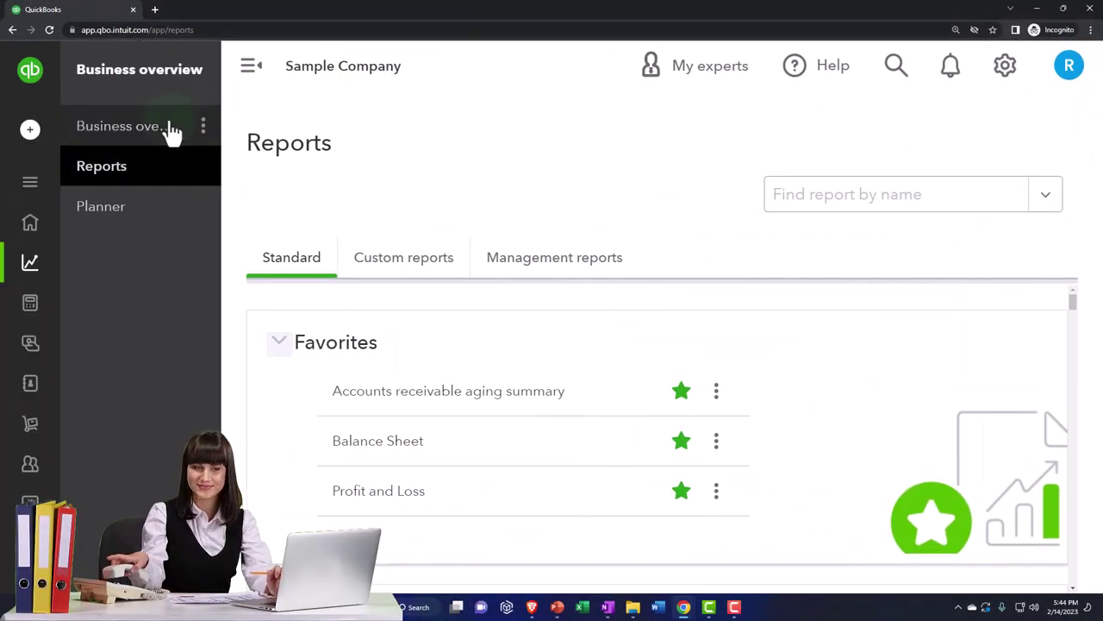
In the incognito Sample Company window, view the bank transactions page under Bookkeeping
{"action": "mouse_move", "coordinate": [36, 160]}
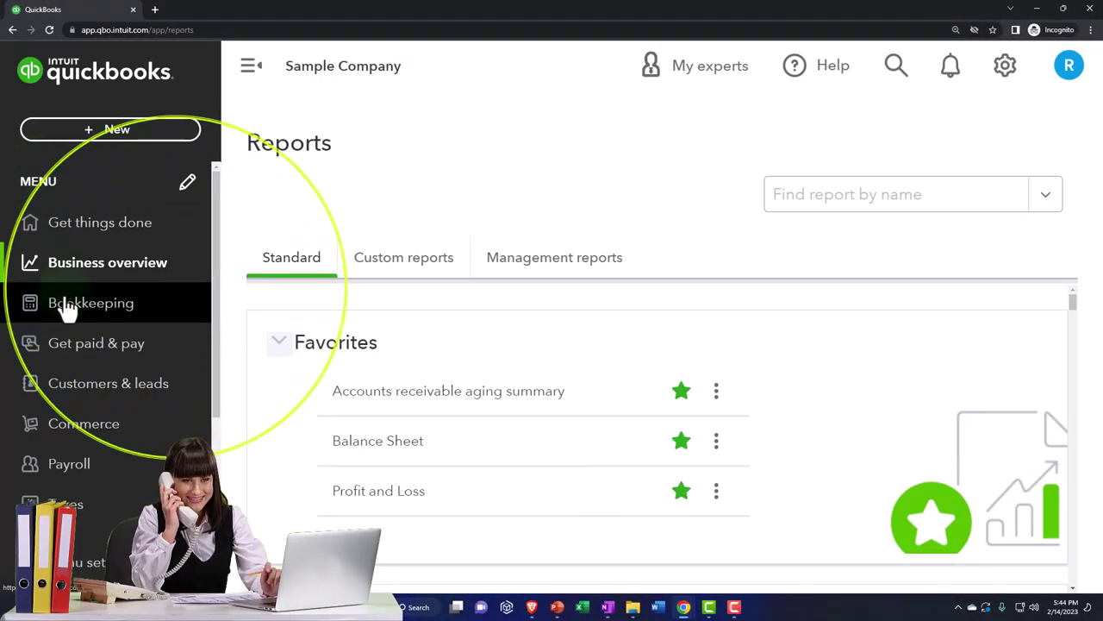
{"action": "left_click", "coordinate": [67, 305]}
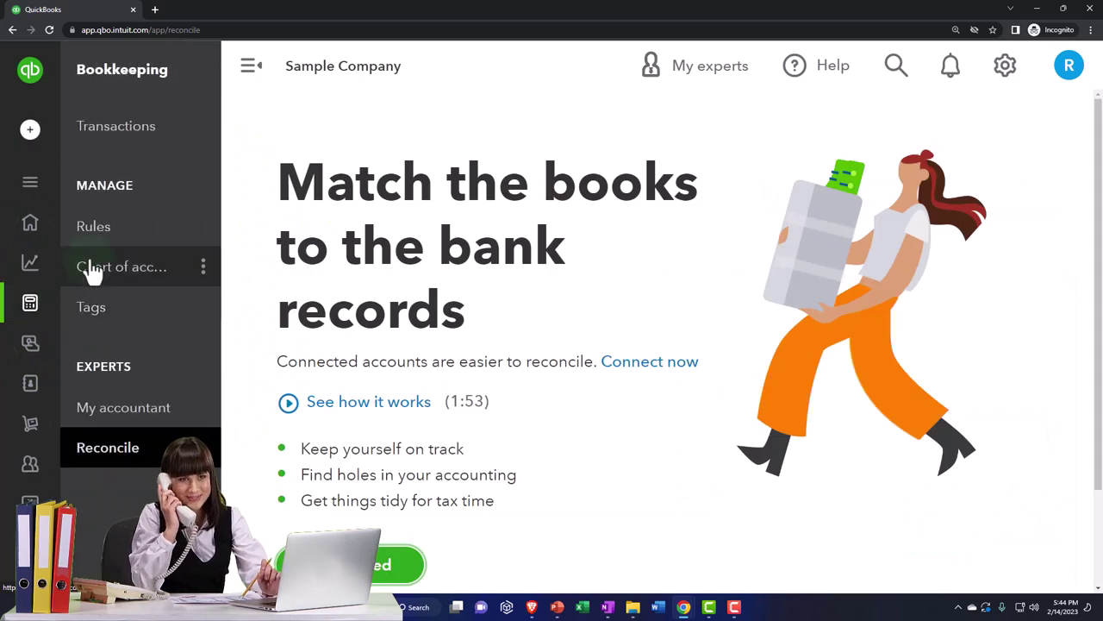
{"action": "left_click", "coordinate": [101, 143]}
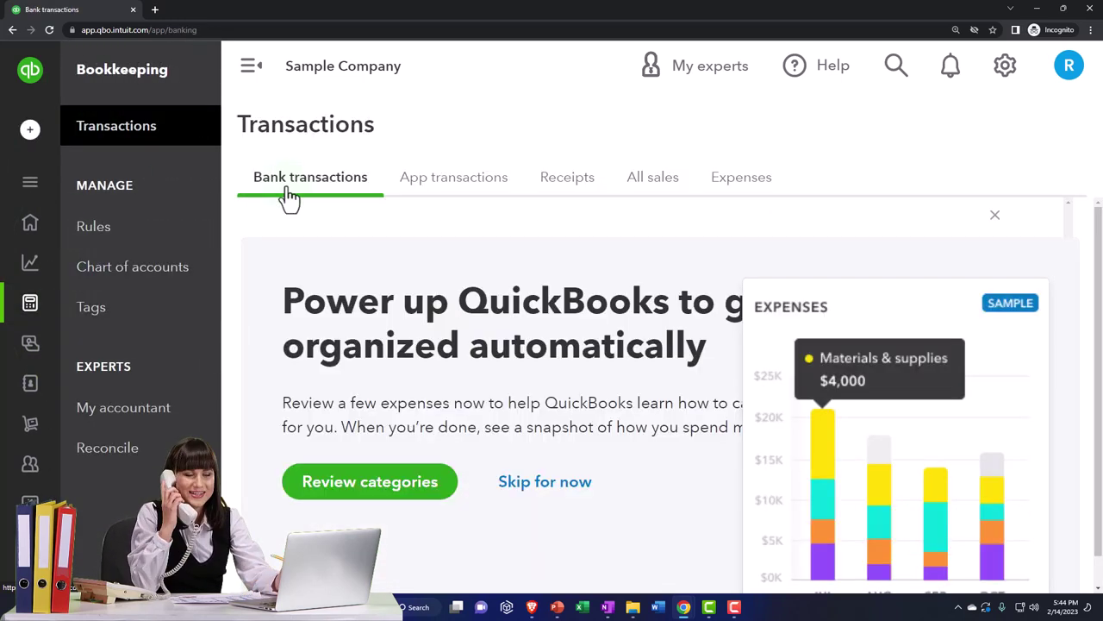
Return to the Bank Feeds Practice File's Banking page and examine the linked PayPal, checking and credit card accounts
{"action": "left_click_drag", "start_coordinate": [299, 12], "coordinate": [1102, 17]}
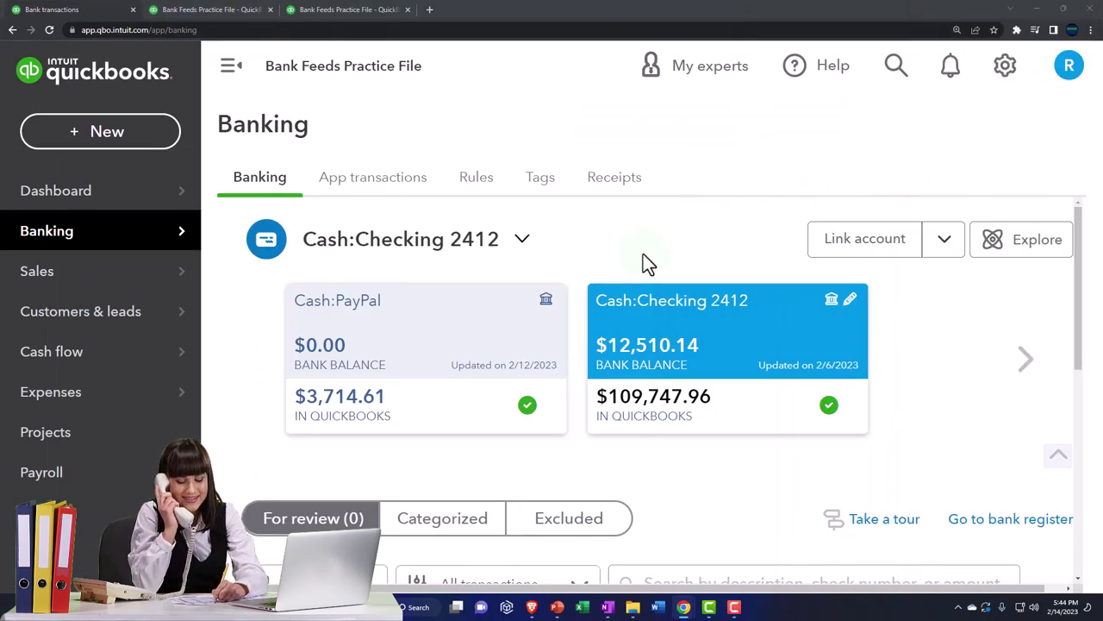
{"action": "key", "text": "ctrl+minus"}
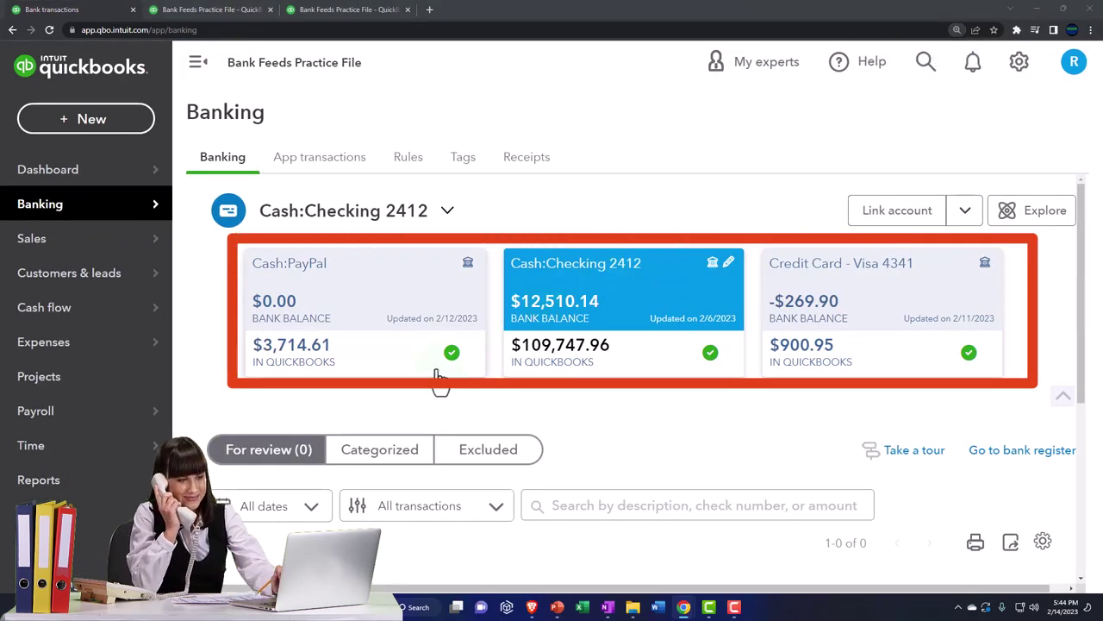
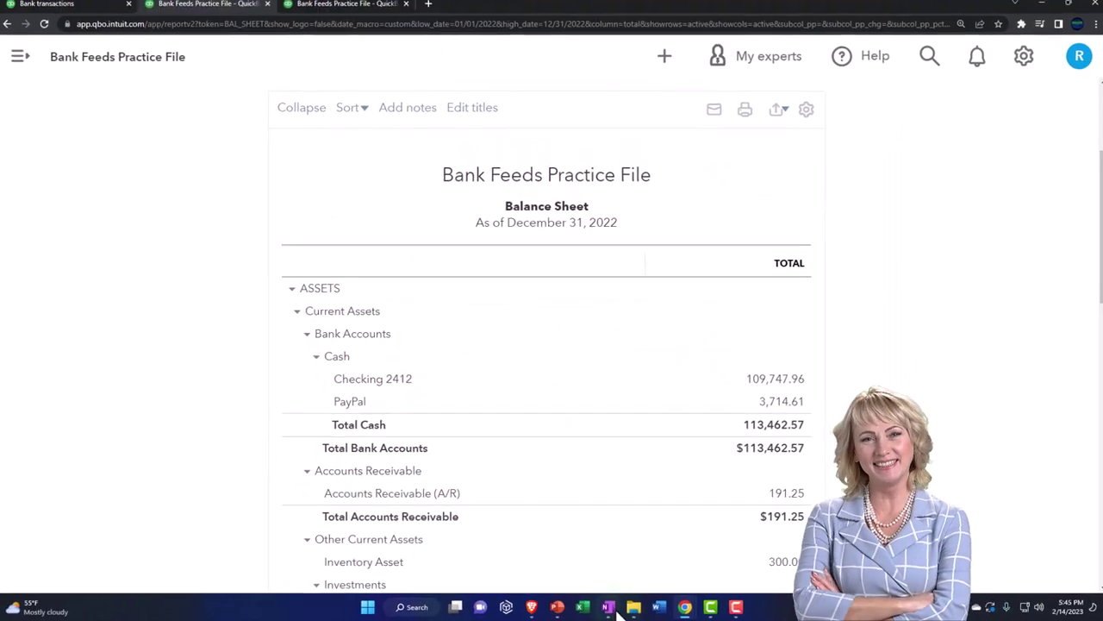
Switch to OneNote to view the vendor, customer, employee and banking workflow flowchart, and minimize it to return to the browser
{"action": "left_click", "coordinate": [609, 605]}
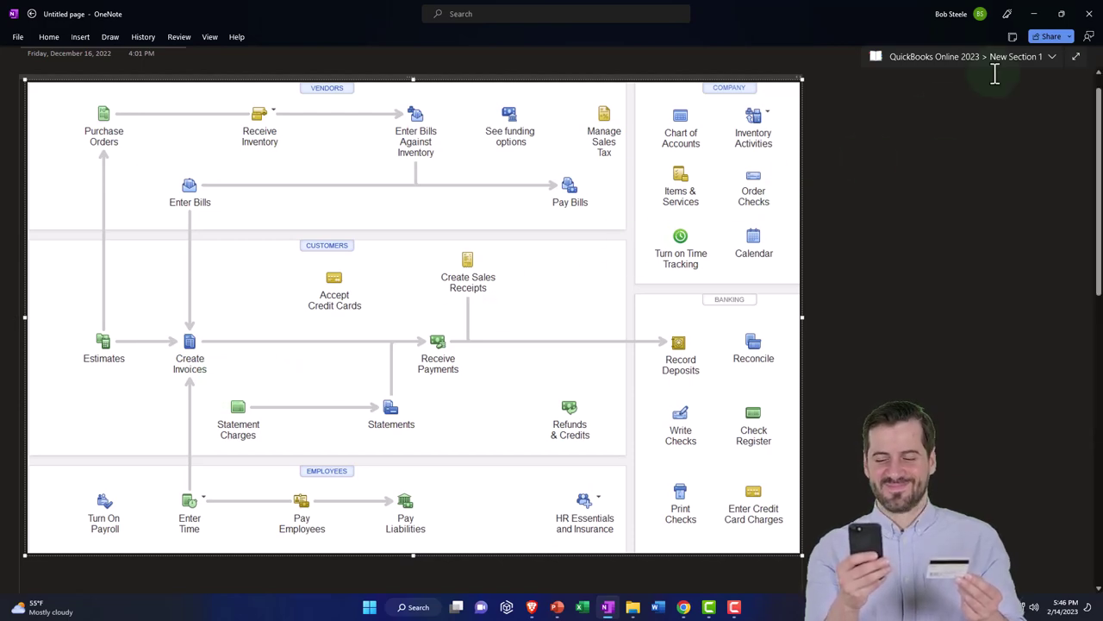
{"action": "left_click", "coordinate": [1032, 14]}
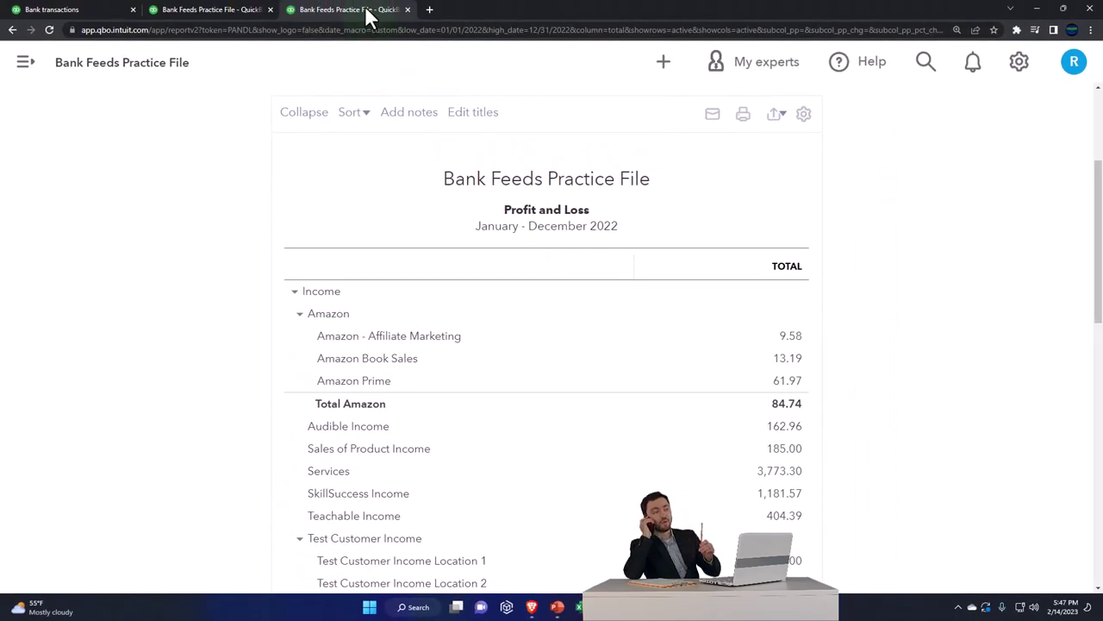
Duplicate the Profit and Loss browser tab, collapse its navigation menu, and find and open the Trial Balance report there
{"action": "right_click", "coordinate": [369, 15]}
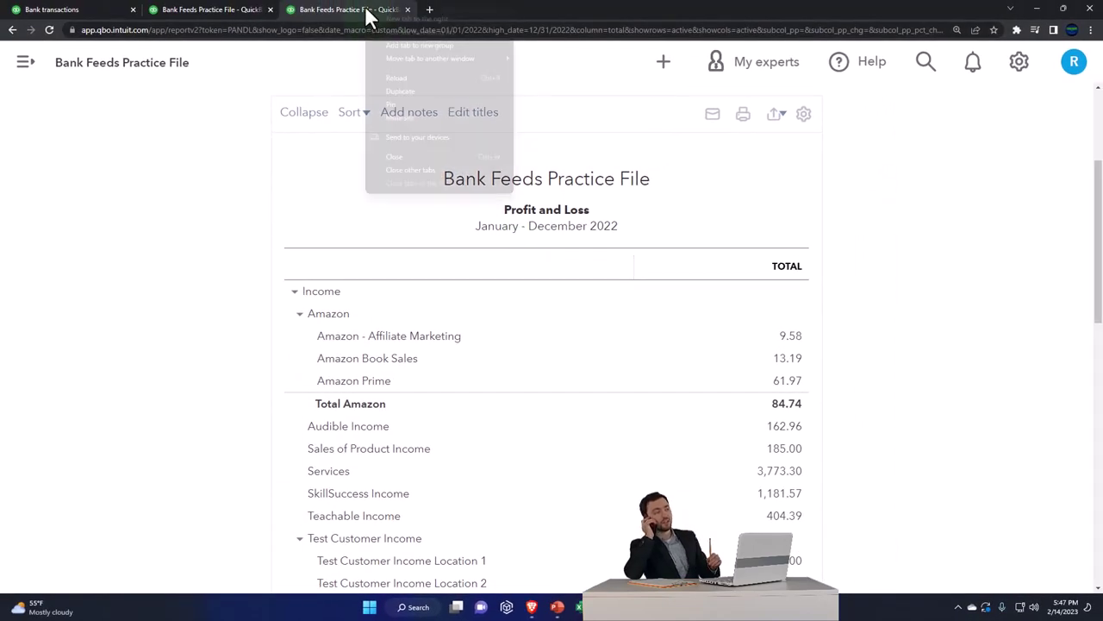
{"action": "left_click", "coordinate": [386, 88]}
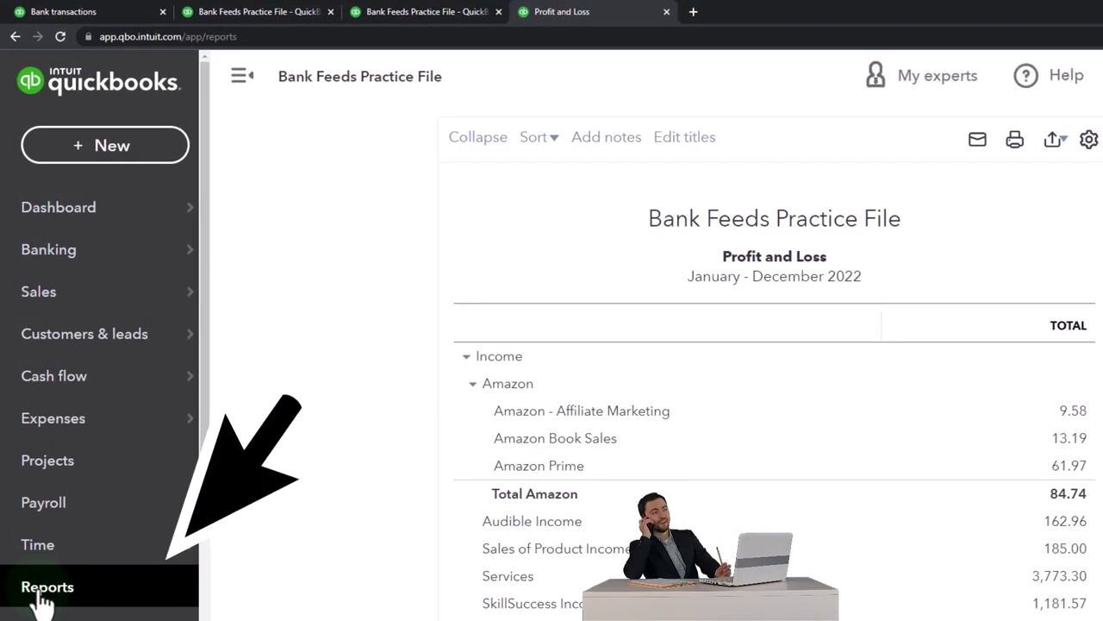
{"action": "left_click", "coordinate": [43, 595]}
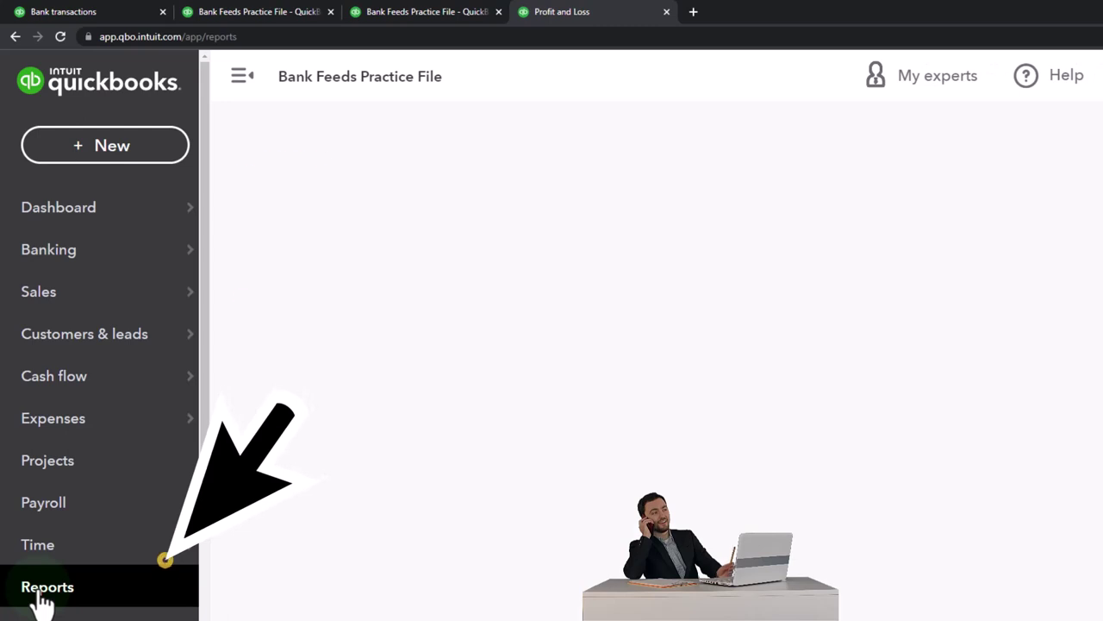
{"action": "left_click", "coordinate": [240, 80]}
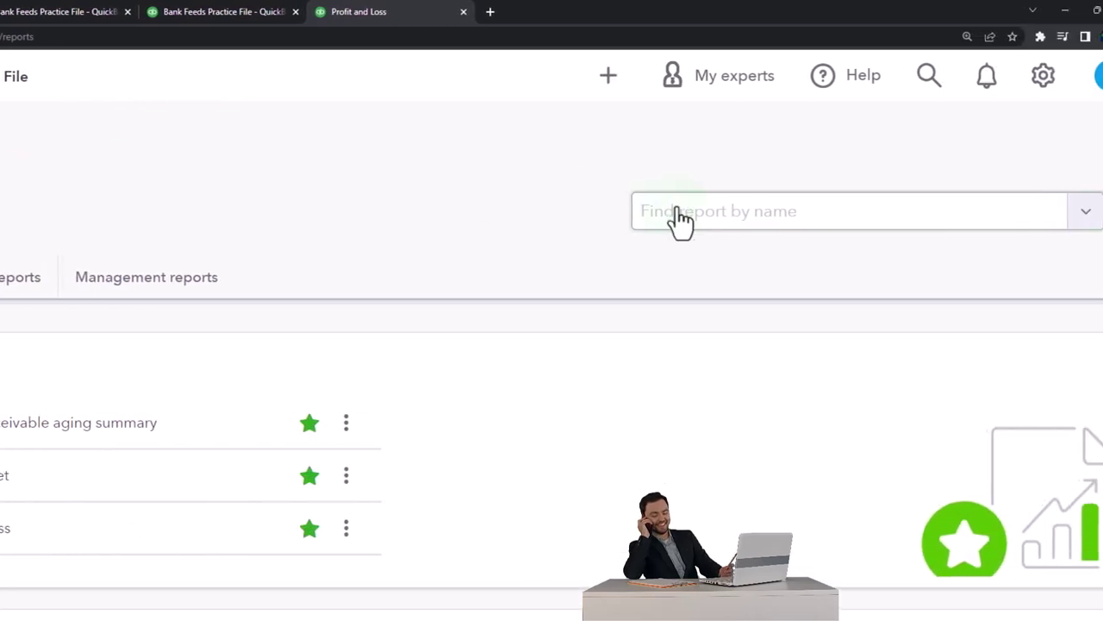
{"action": "left_click", "coordinate": [829, 213]}
{"action": "type", "text": "tri"}
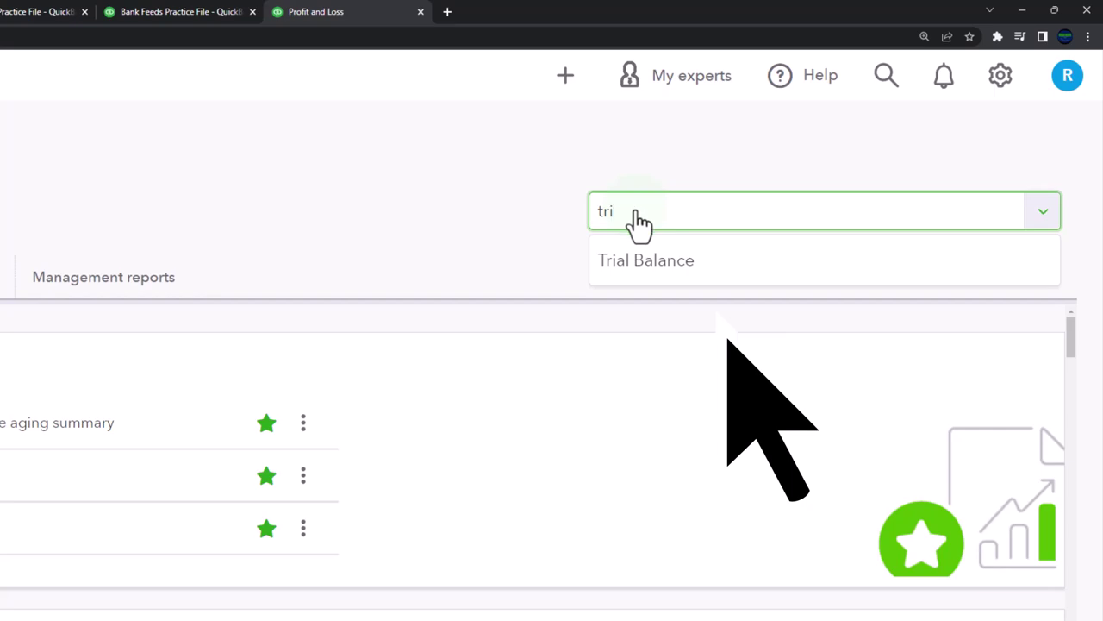
{"action": "left_click", "coordinate": [645, 266]}
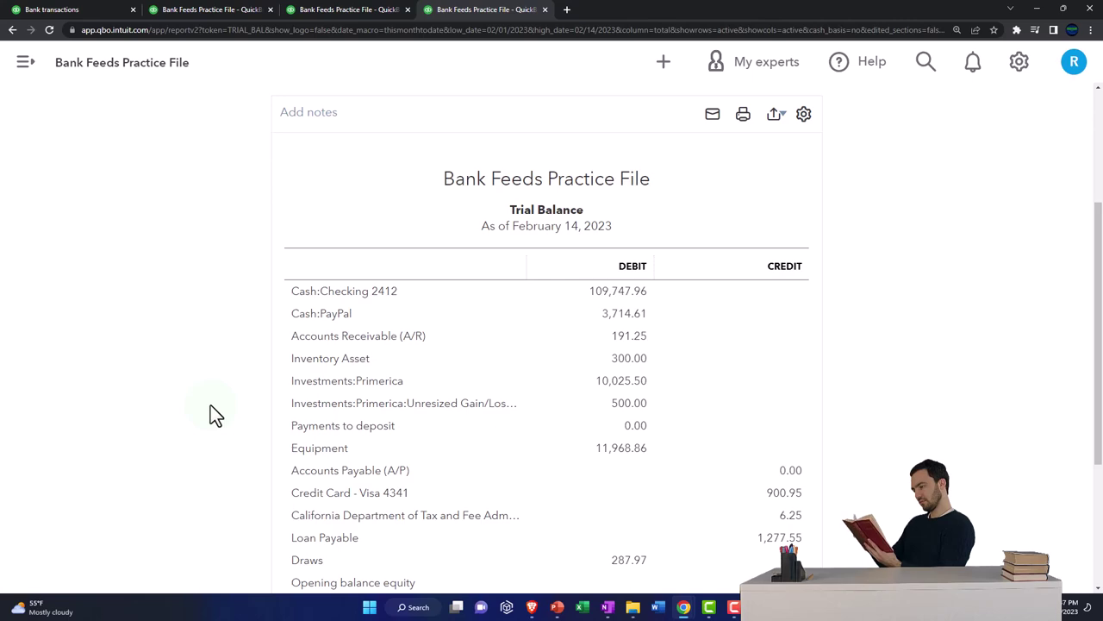
Run the Trial Balance report for the period 01/01/2022 to 12/31/2022
{"action": "key", "text": "ctrl+plus"}
{"action": "scroll", "coordinate": [239, 241], "scroll_direction": "up", "scroll_amount": 3}
{"action": "left_click", "coordinate": [384, 164]}
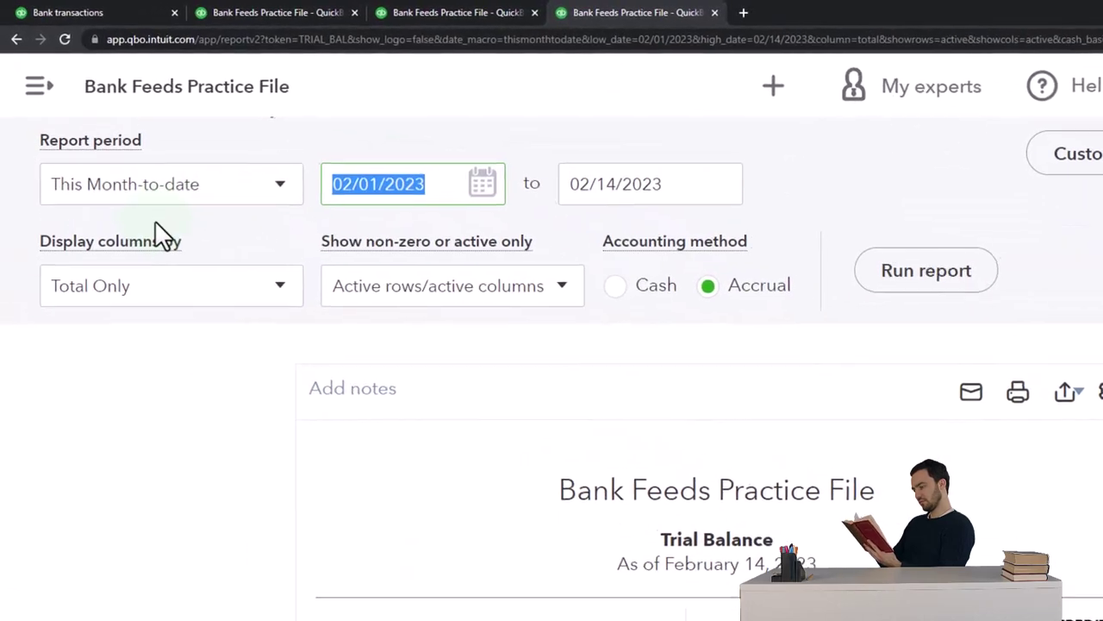
{"action": "type", "text": "010122"}
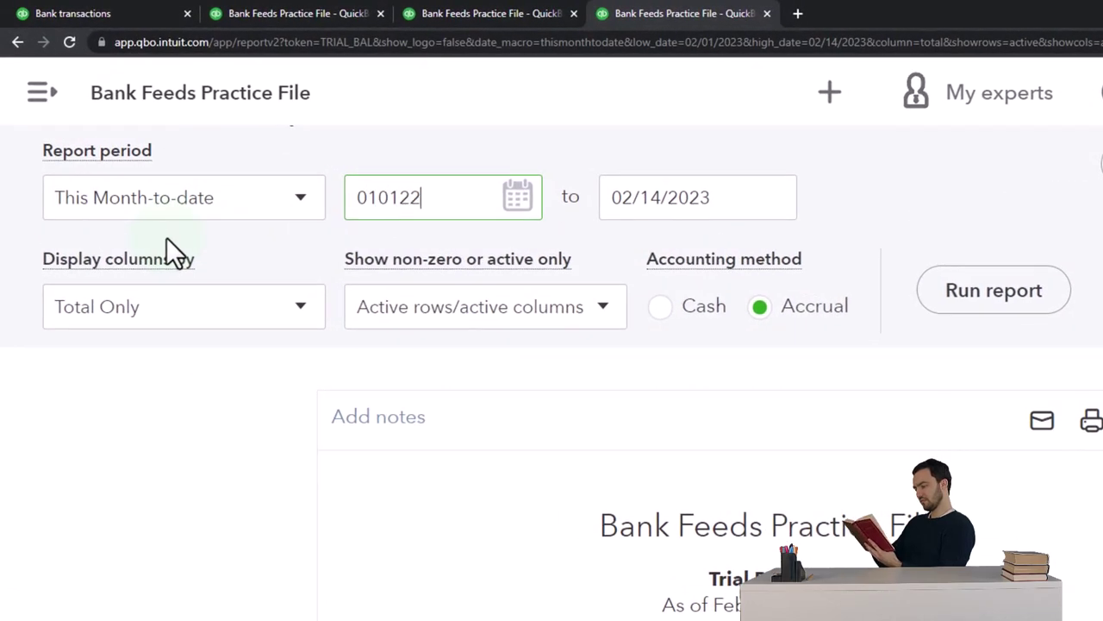
{"action": "key", "text": "Tab"}
{"action": "type", "text": "123122"}
{"action": "key", "text": "Tab"}
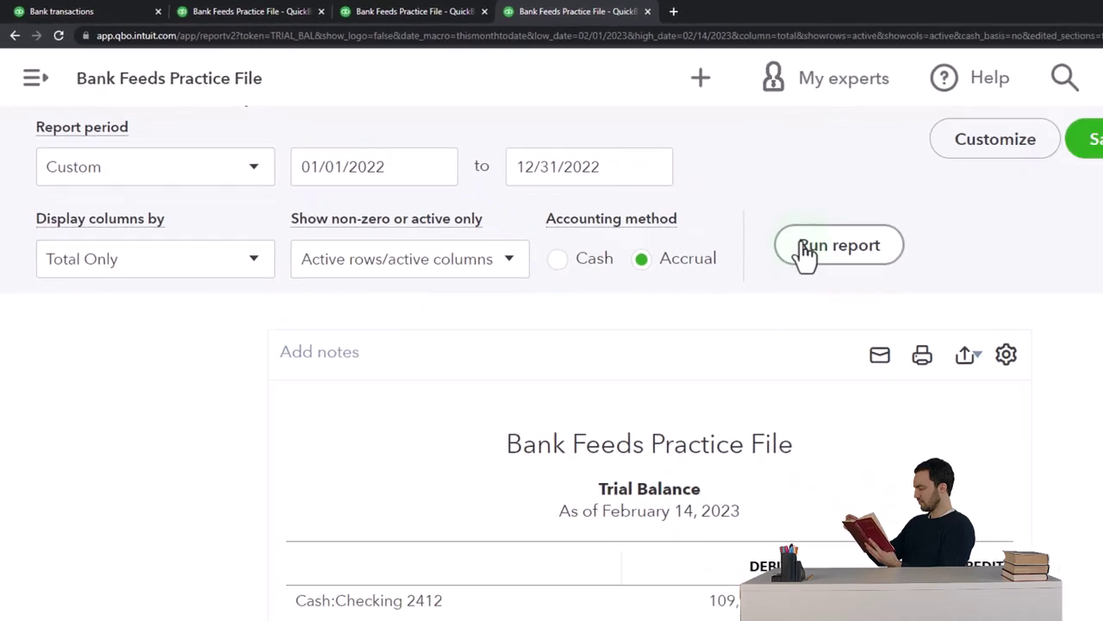
{"action": "left_click", "coordinate": [948, 293]}
Examine the 2022 Trial Balance accounts from the cash accounts down to the debit and credit totals
{"action": "key", "text": "ctrl+plus"}
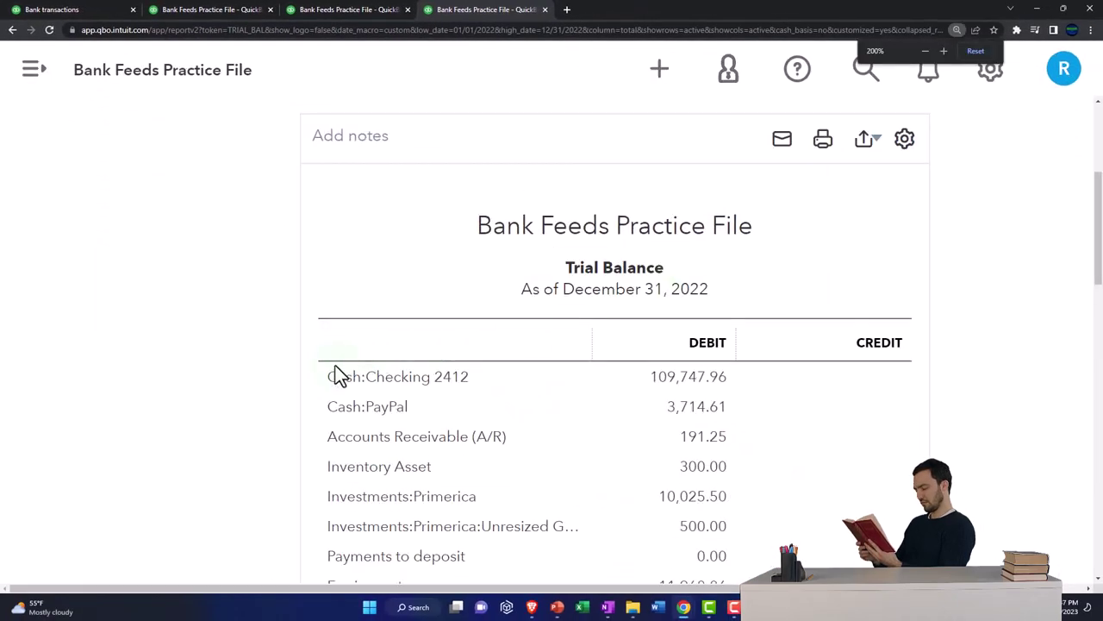
{"action": "scroll", "coordinate": [256, 365], "scroll_direction": "down", "scroll_amount": 2}
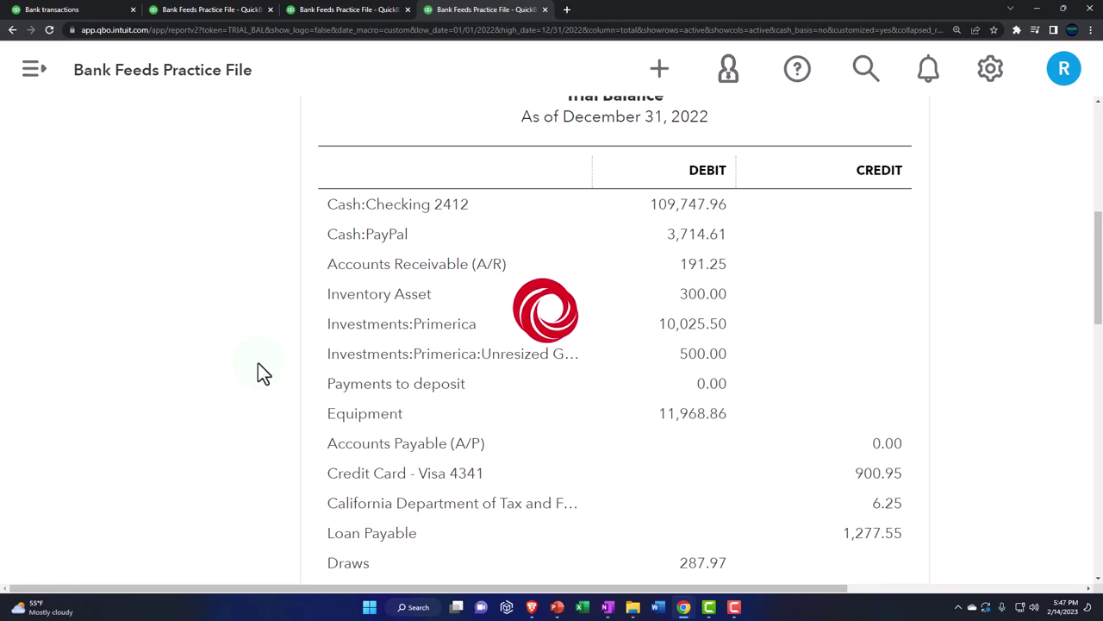
{"action": "scroll", "coordinate": [263, 372], "scroll_direction": "down", "scroll_amount": 5}
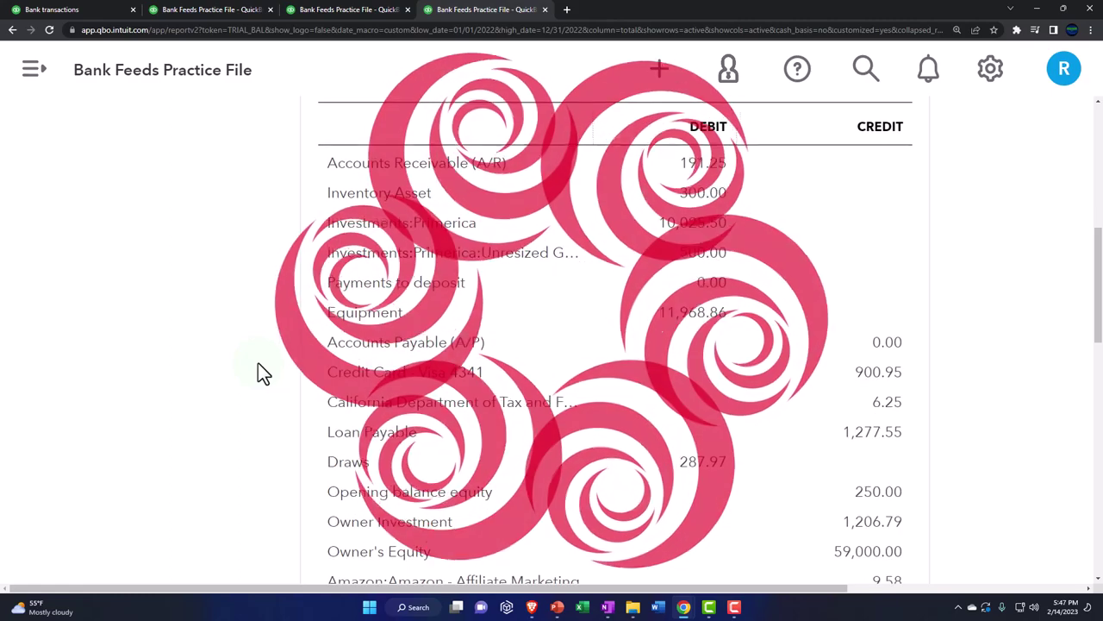
{"action": "scroll", "coordinate": [262, 372], "scroll_direction": "down", "scroll_amount": 5}
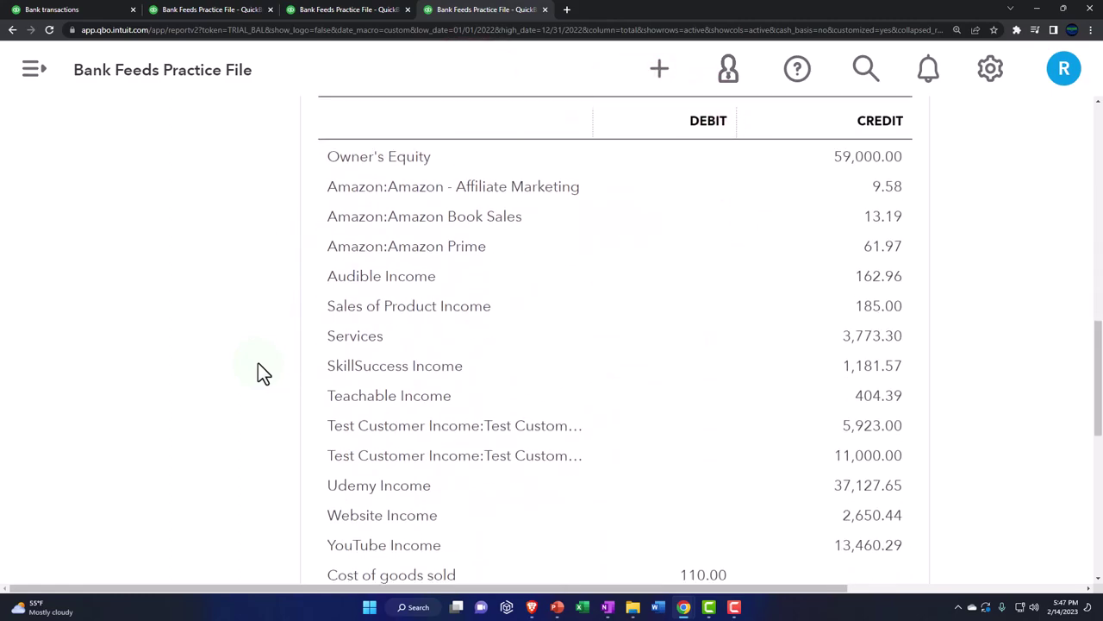
{"action": "scroll", "coordinate": [259, 364], "scroll_direction": "down", "scroll_amount": 2}
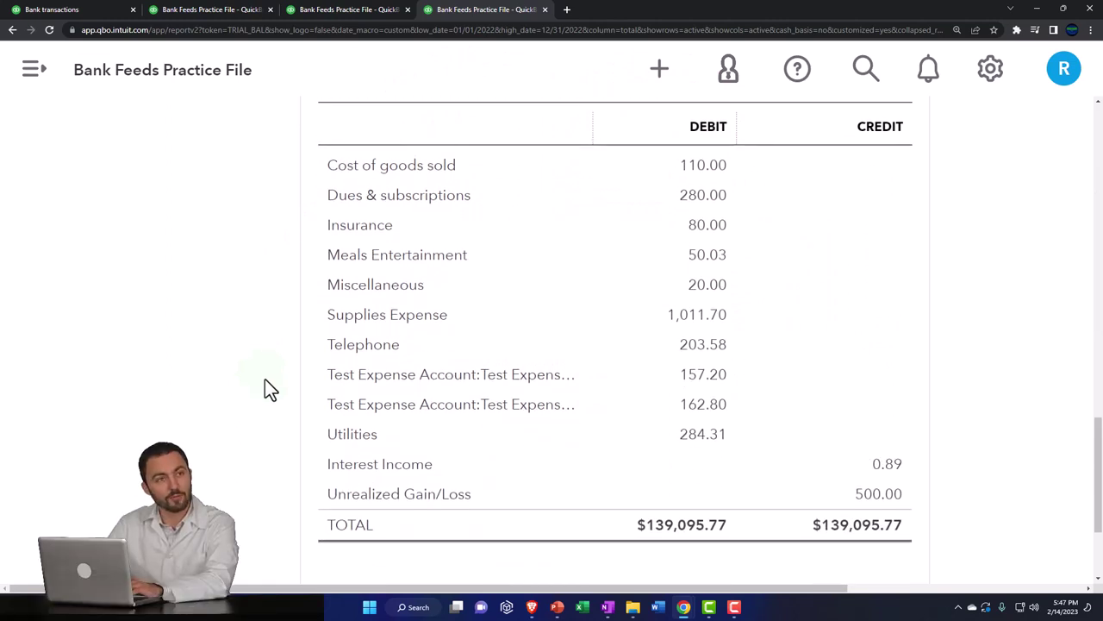
In the Balance Sheet report's tab, set the report period to 08/01/2022 through 10/31/2022
{"action": "left_click", "coordinate": [222, 17]}
{"action": "scroll", "coordinate": [188, 319], "scroll_direction": "up", "scroll_amount": 3}
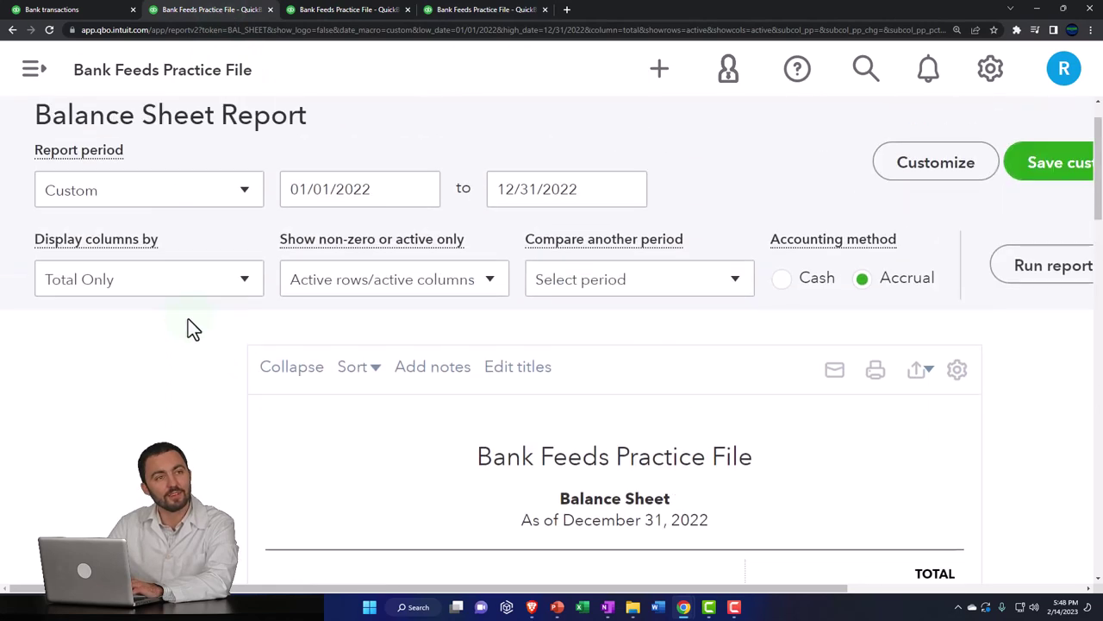
{"action": "key", "text": "ctrl+minus"}
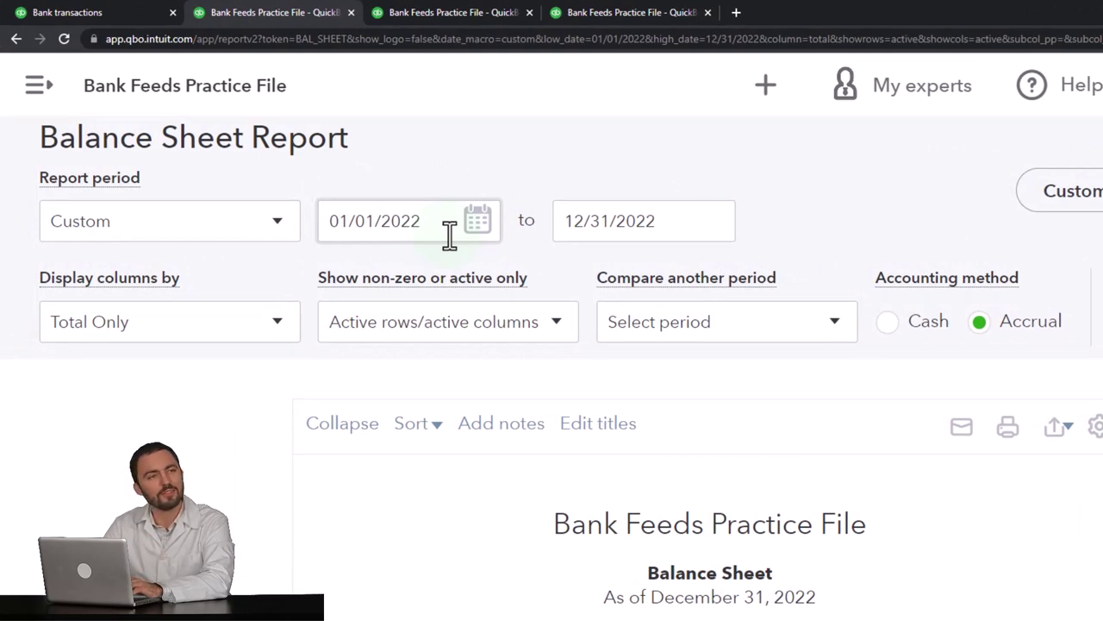
{"action": "left_click", "coordinate": [449, 237]}
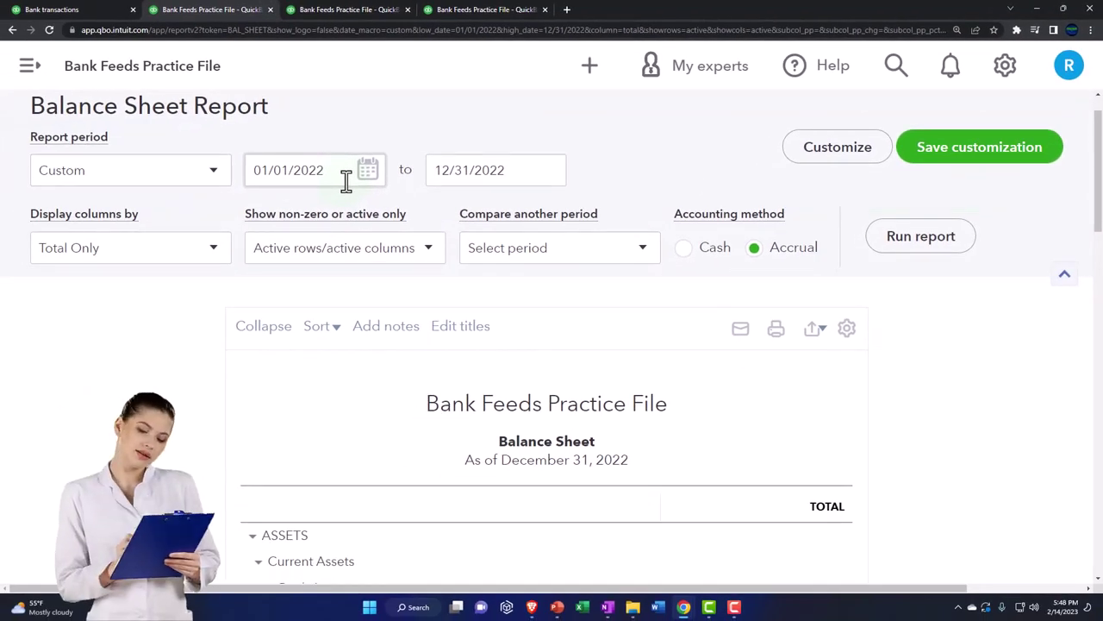
{"action": "left_click_drag", "start_coordinate": [344, 173], "coordinate": [228, 170]}
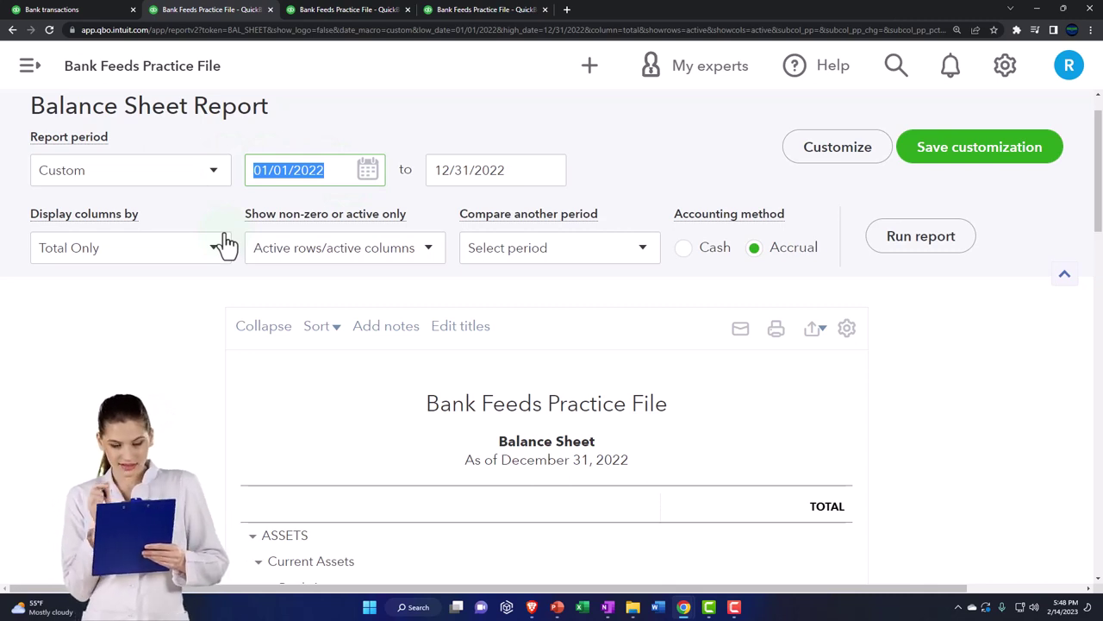
{"action": "type", "text": "080122"}
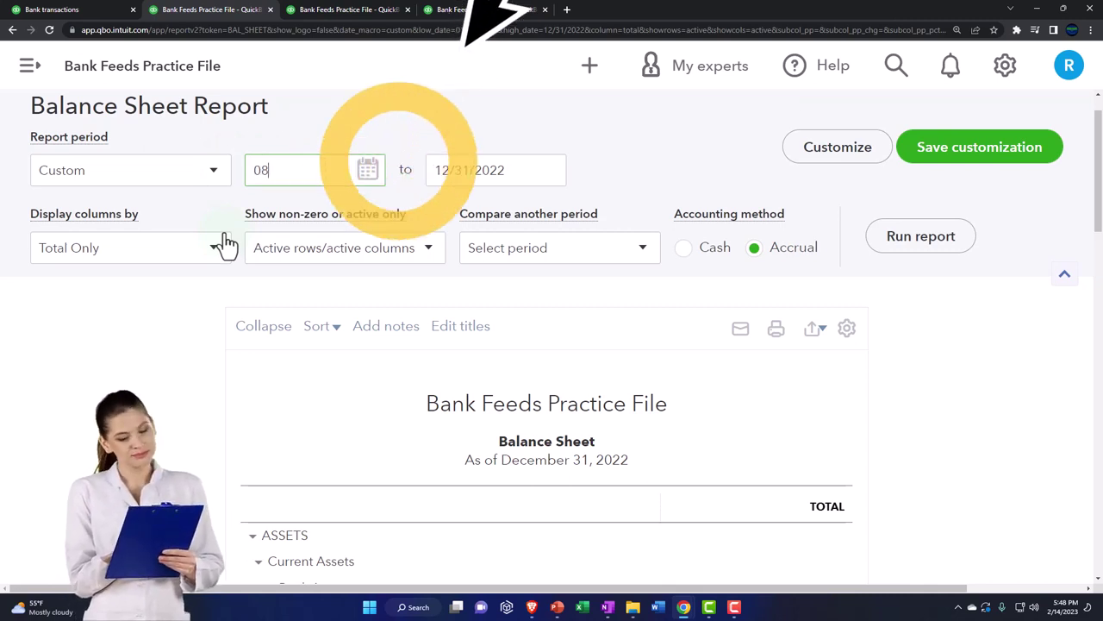
{"action": "key", "text": "Tab"}
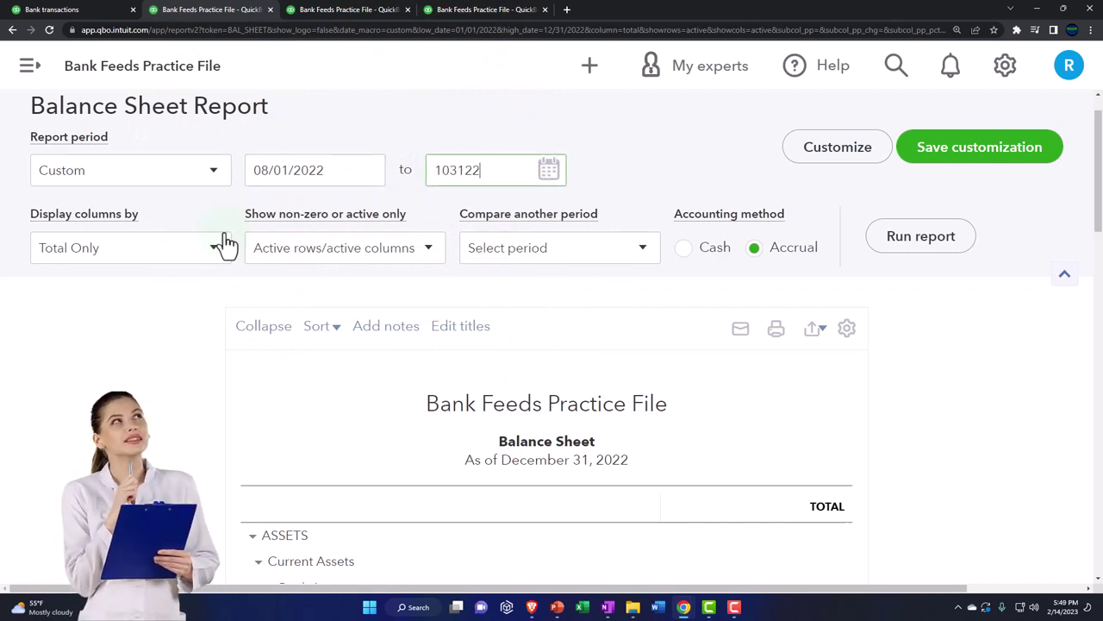
{"action": "key", "text": "Tab"}
Display the Balance Sheet columns by Months and run the report
{"action": "left_click", "coordinate": [222, 256]}
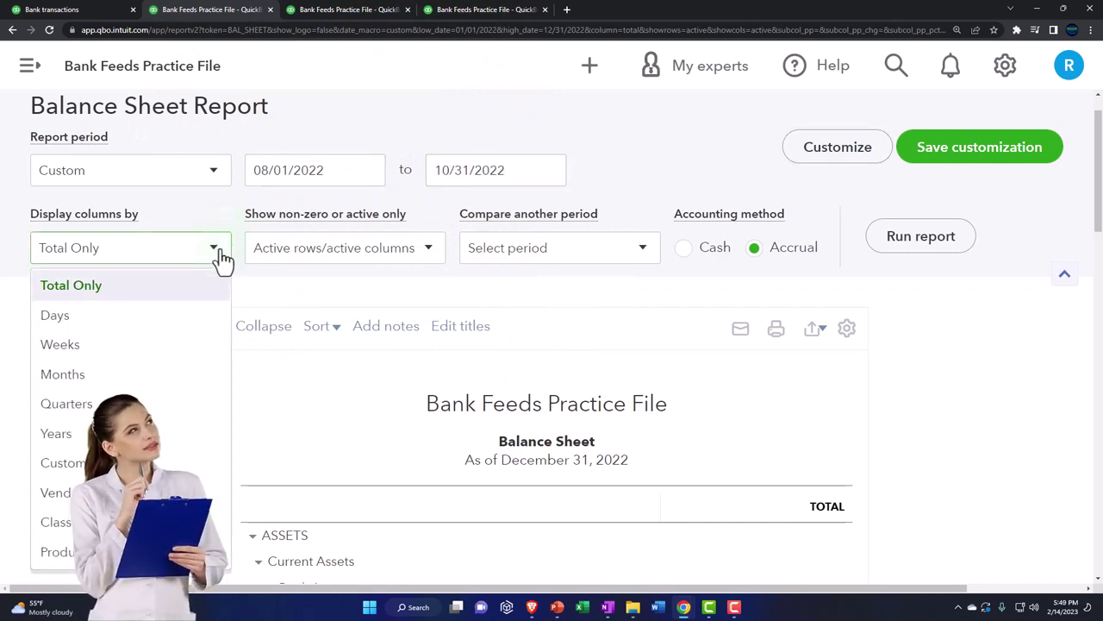
{"action": "left_click", "coordinate": [140, 382]}
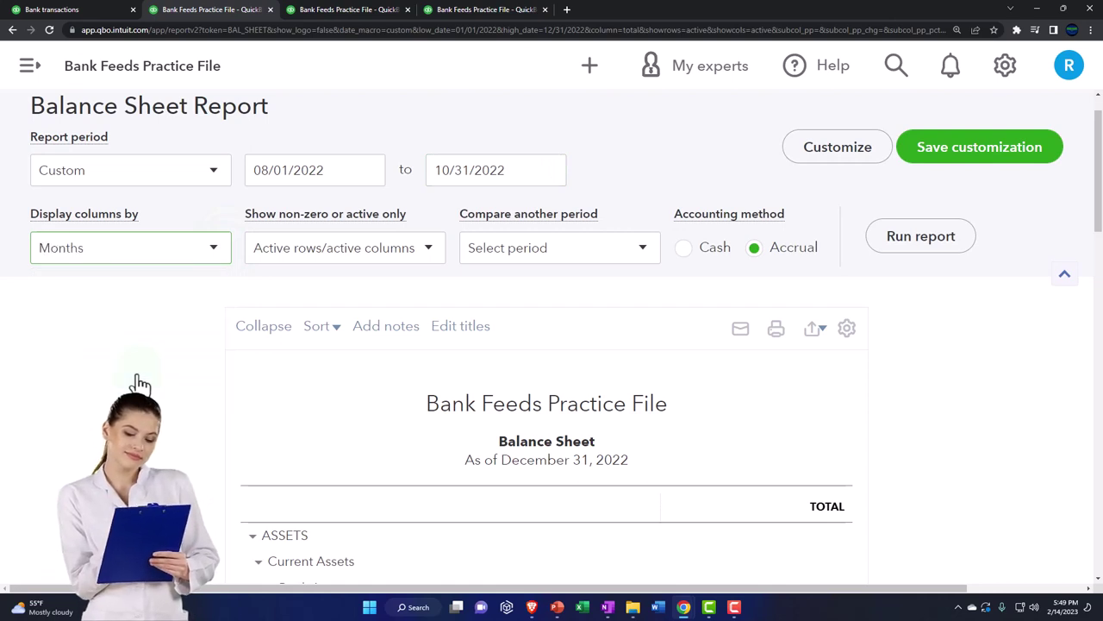
{"action": "left_click", "coordinate": [914, 239]}
{"action": "key", "text": "ctrl+plus"}
{"action": "scroll", "coordinate": [941, 362], "scroll_direction": "down", "scroll_amount": 2}
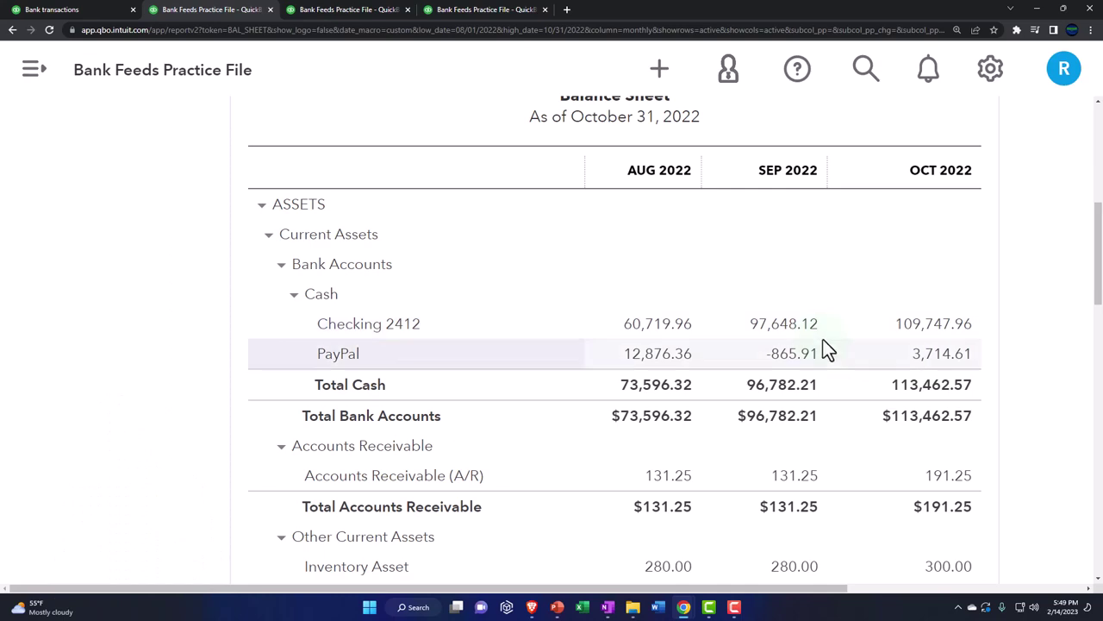
In the Profit and Loss report's tab, set the report period to 08/01/2022 through 10/31/2022
{"action": "left_click", "coordinate": [352, 18]}
{"action": "scroll", "coordinate": [371, 296], "scroll_direction": "up", "scroll_amount": 3}
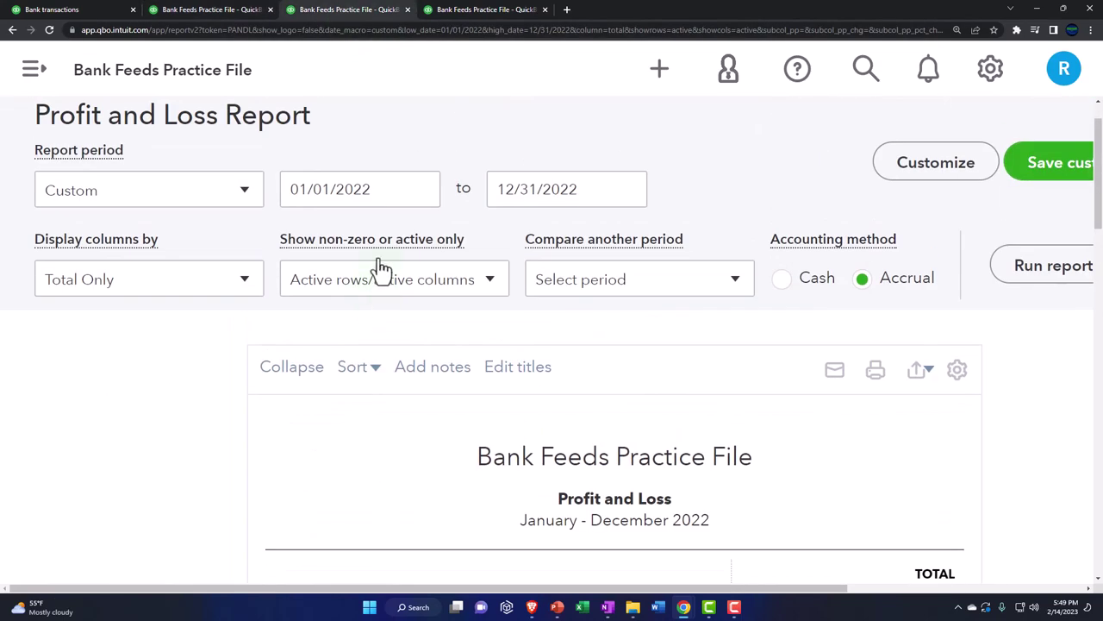
{"action": "left_click", "coordinate": [382, 198]}
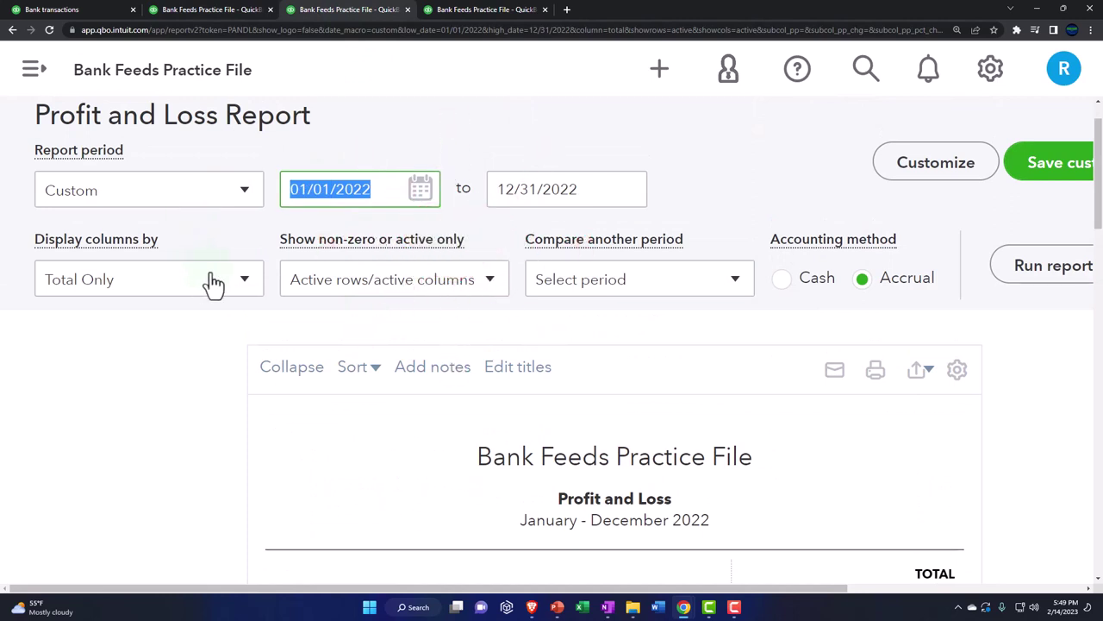
{"action": "type", "text": "08012022"}
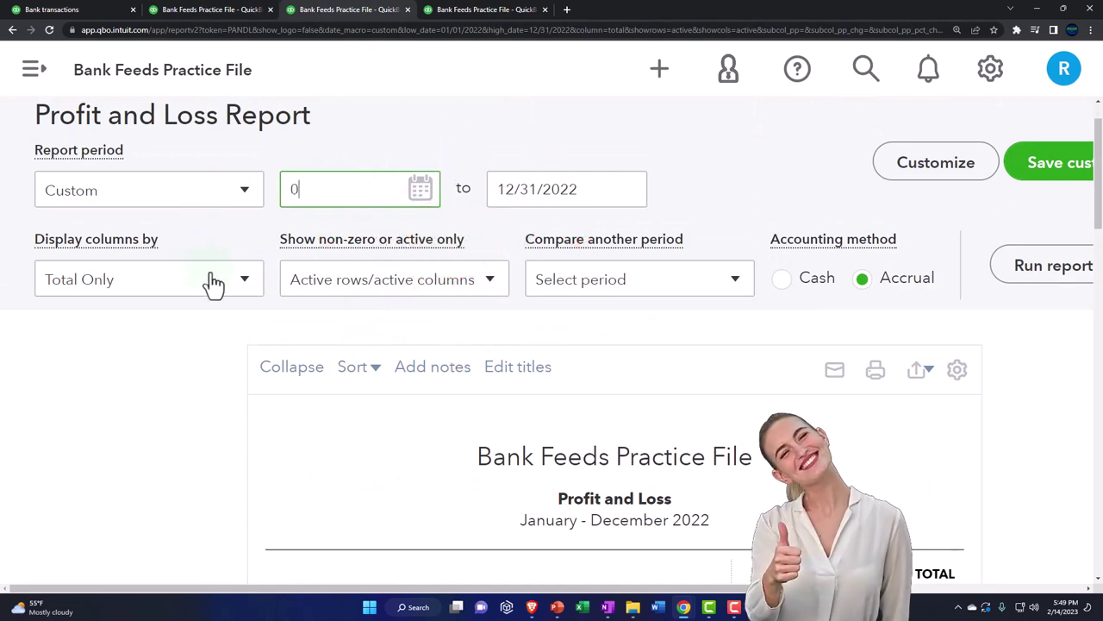
{"action": "key", "text": "Tab"}
{"action": "type", "text": "10312022"}
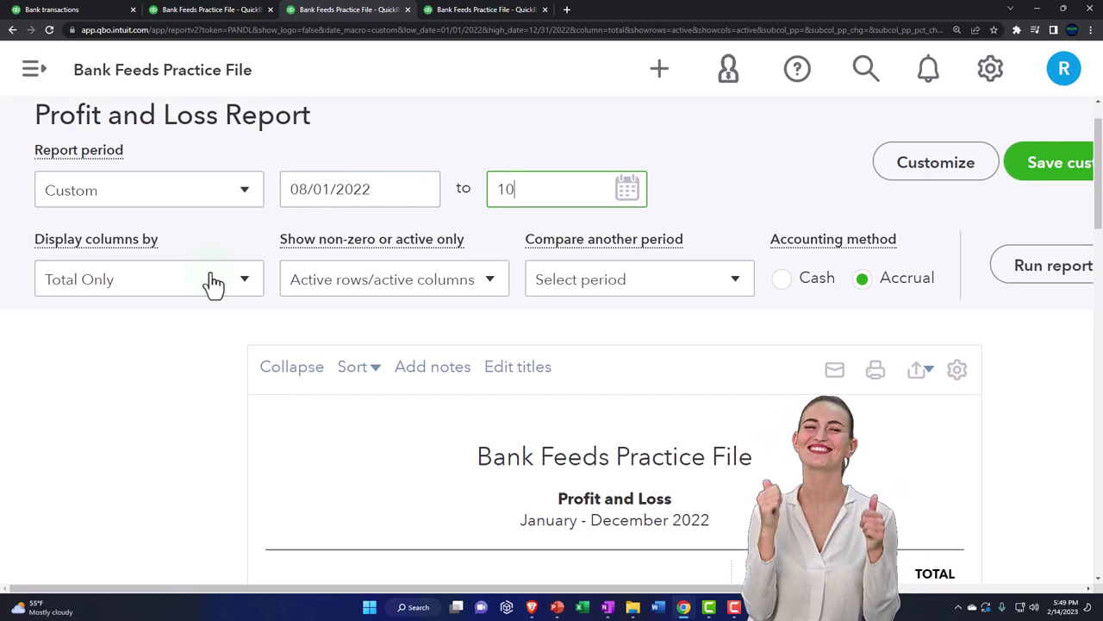
{"action": "key", "text": "Tab"}
Display the Profit and Loss columns by Months and run the report
{"action": "left_click", "coordinate": [242, 284]}
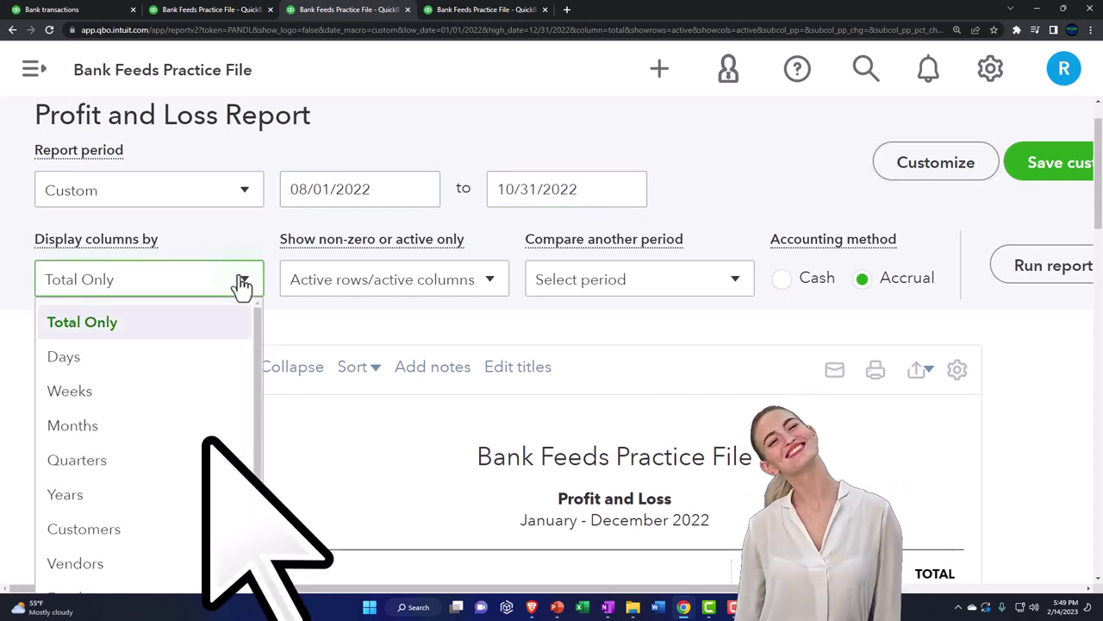
{"action": "left_click", "coordinate": [185, 426]}
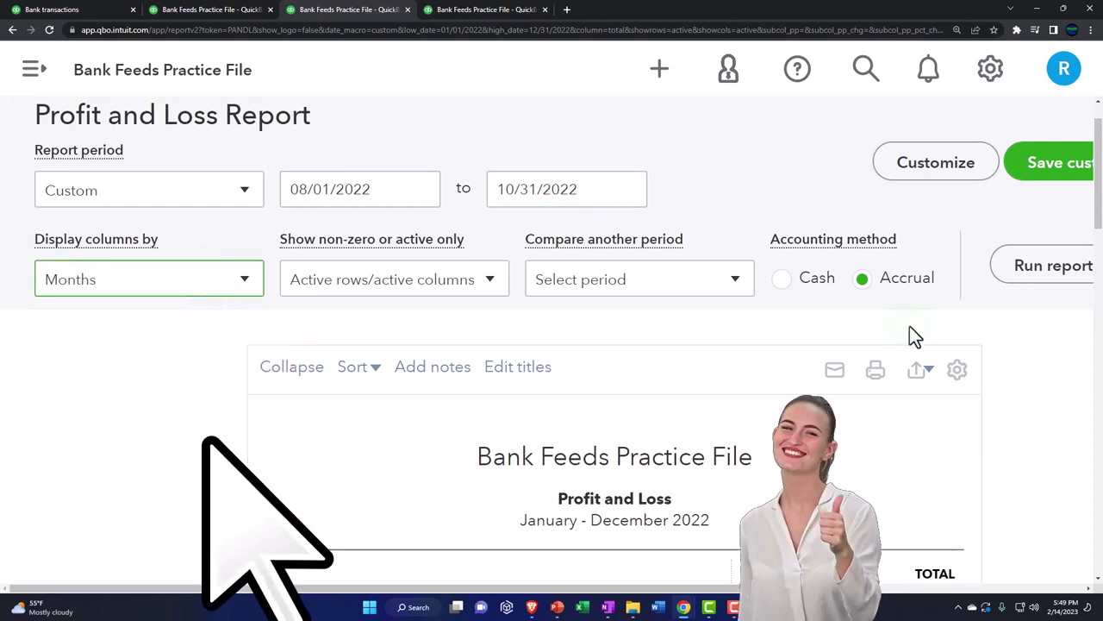
{"action": "left_click", "coordinate": [1014, 287]}
{"action": "scroll", "coordinate": [1017, 291], "scroll_direction": "down", "scroll_amount": 3}
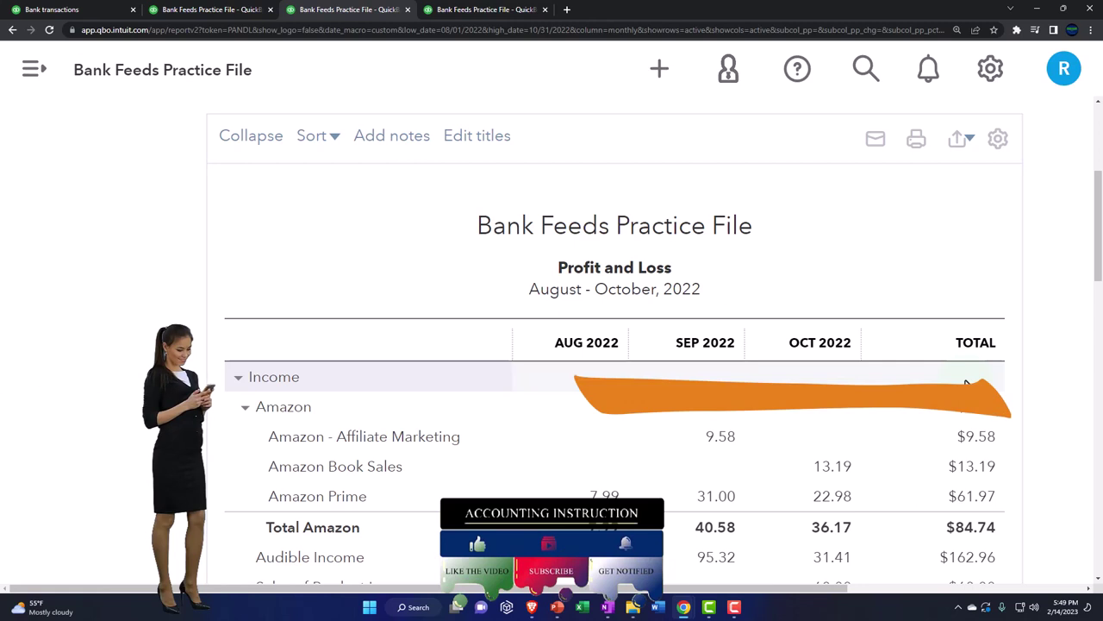
Return to the monthly Balance Sheet and examine its Checking and PayPal balances for August to October 2022
{"action": "left_click", "coordinate": [229, 12]}
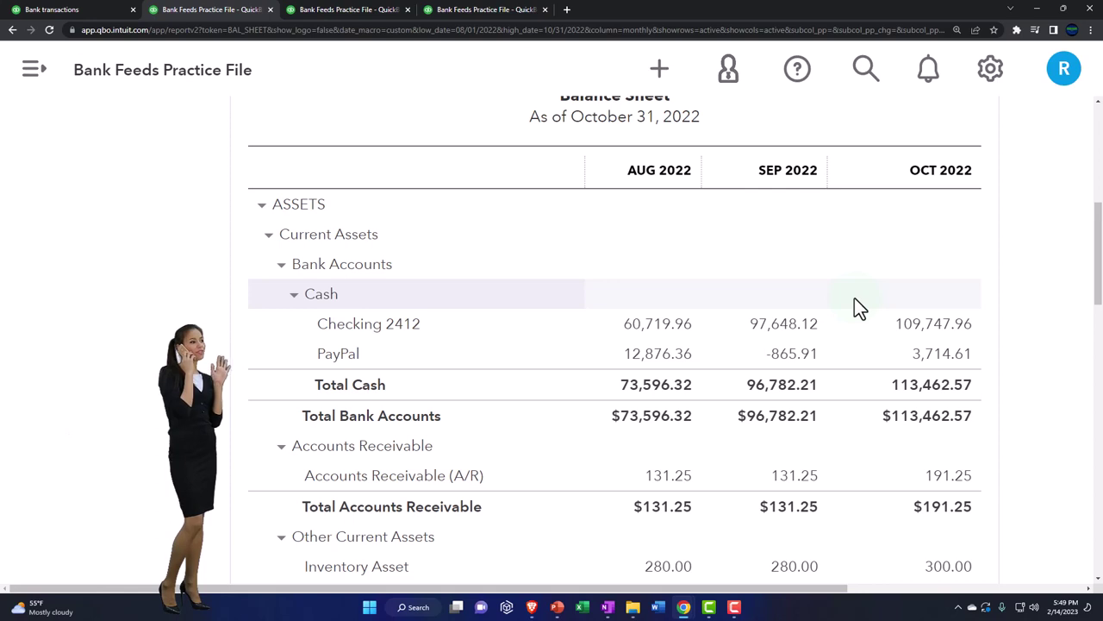
{"action": "scroll", "coordinate": [855, 302], "scroll_direction": "down", "scroll_amount": 1}
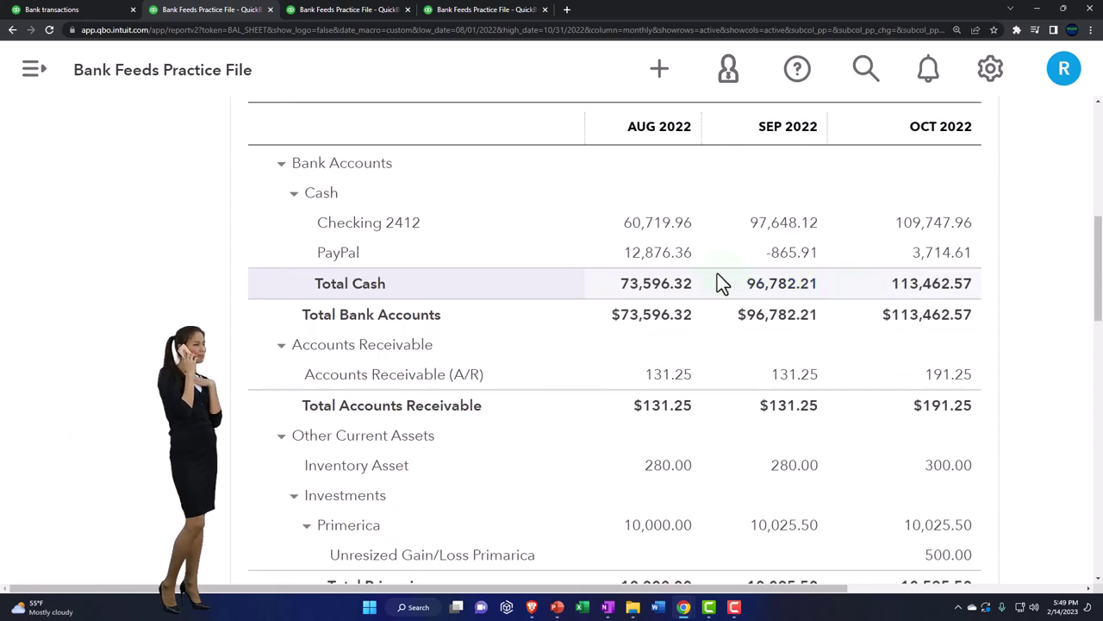
Open the transaction report behind the August 2022 Checking balance and review its deposits, expenses and split accounts
{"action": "left_click", "coordinate": [676, 225]}
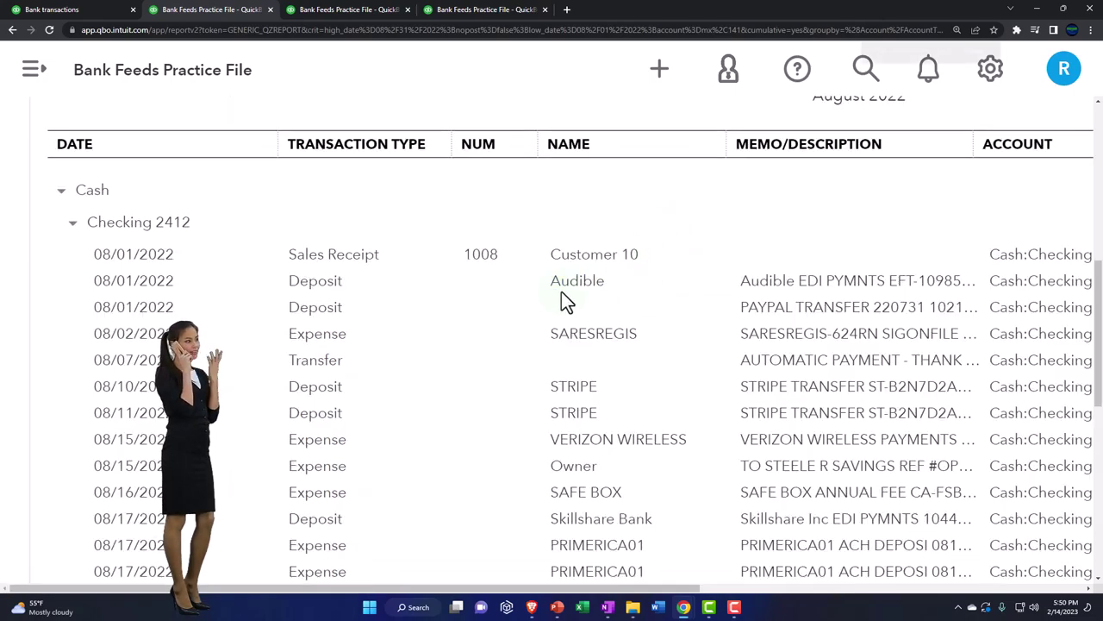
{"action": "key", "text": "ctrl+minus"}
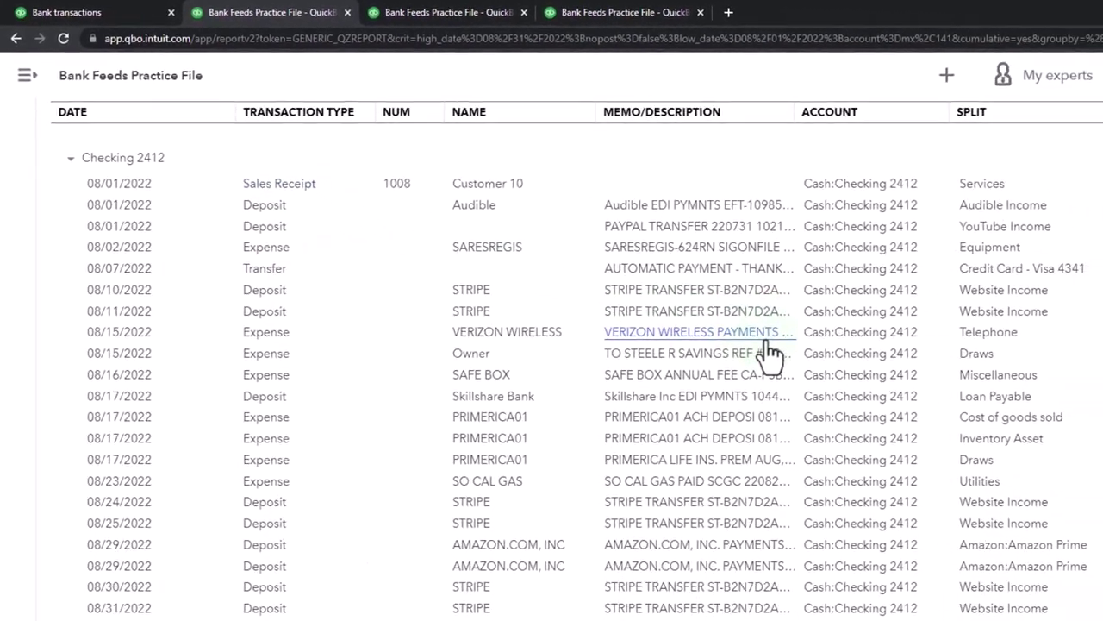
{"action": "scroll", "coordinate": [776, 357], "scroll_direction": "up", "scroll_amount": 5}
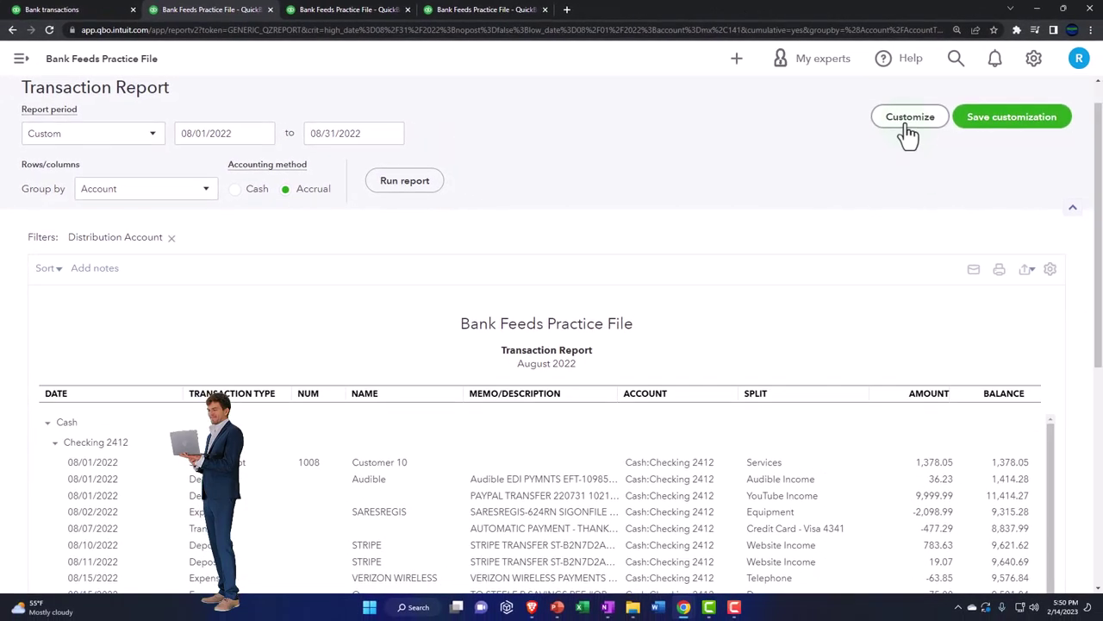
View the Transaction Type filter choices in the report customization, close it without changes, and return to the Balance Sheet
{"action": "left_click", "coordinate": [921, 130]}
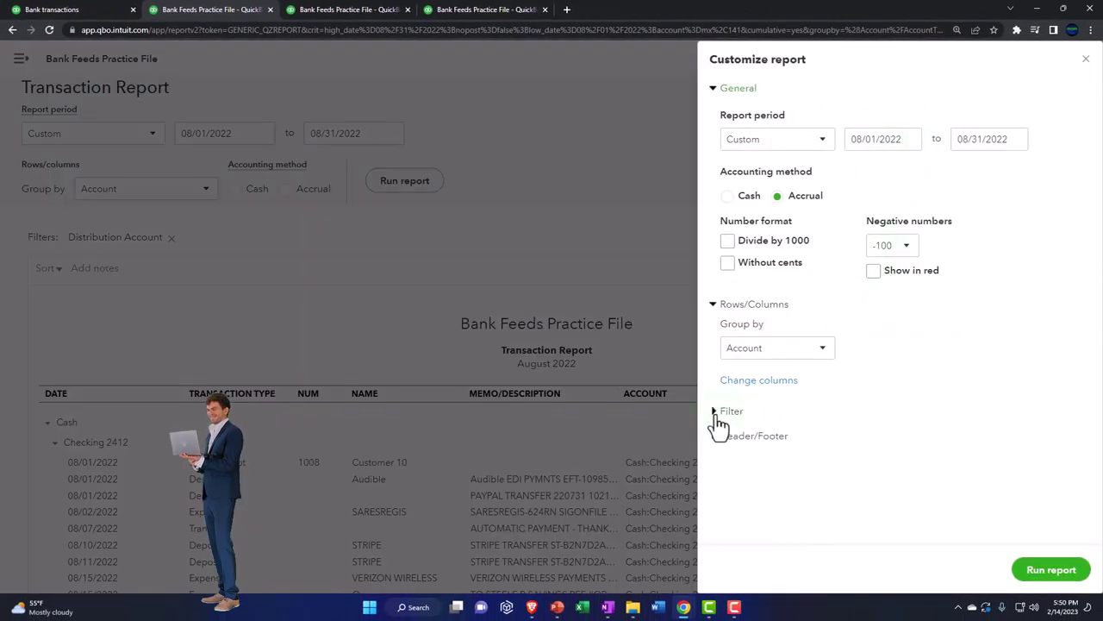
{"action": "left_click", "coordinate": [718, 414]}
{"action": "left_click", "coordinate": [984, 485]}
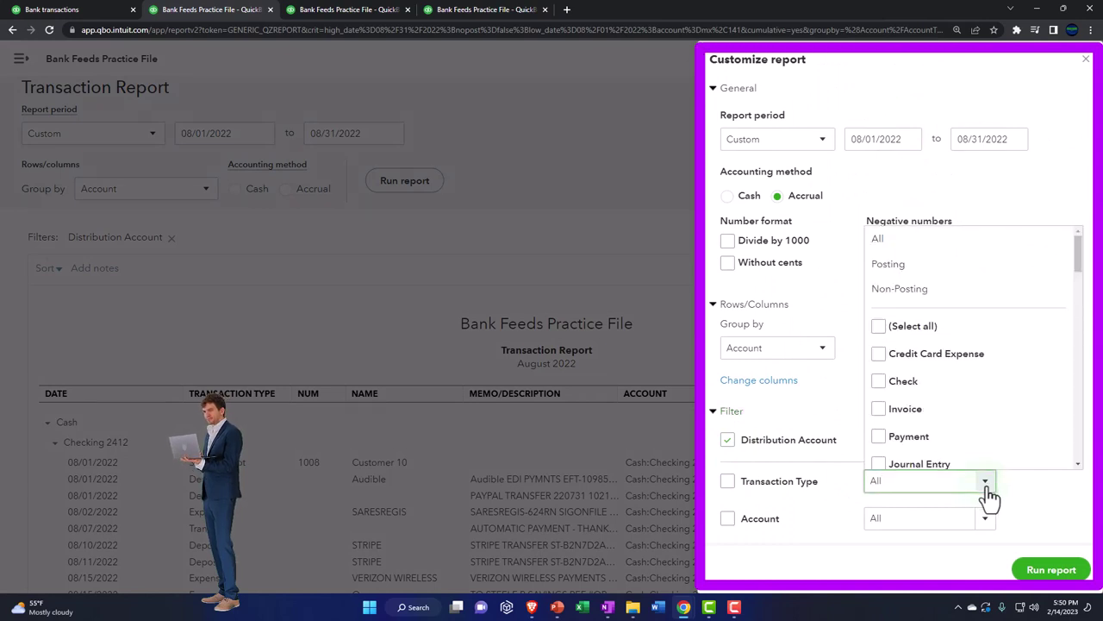
{"action": "left_click", "coordinate": [1083, 69]}
{"action": "scroll", "coordinate": [176, 370], "scroll_direction": "up", "scroll_amount": 1}
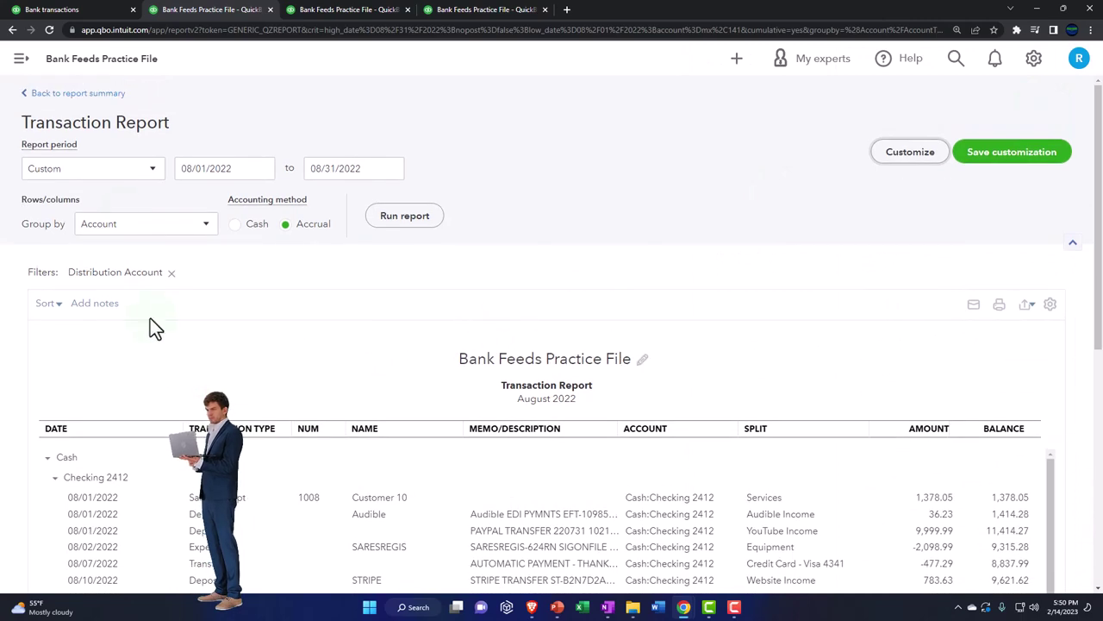
{"action": "left_click", "coordinate": [76, 94]}
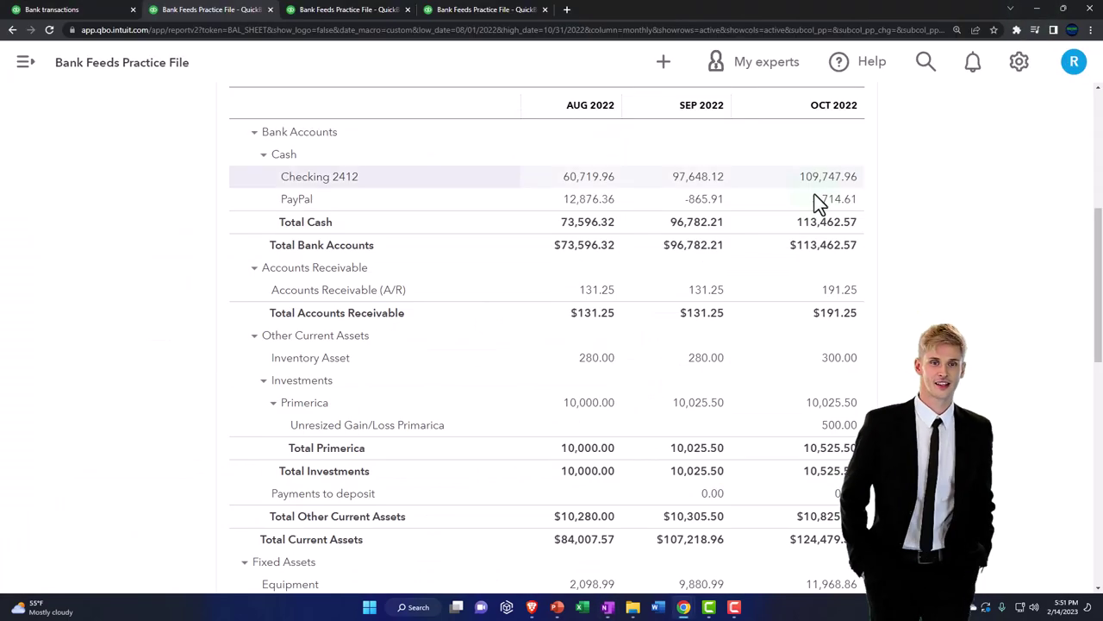
Open the August Accounts Receivable transaction report, set its end date to 10/31/2022, and run it to review the invoices and payments
{"action": "left_click", "coordinate": [595, 291]}
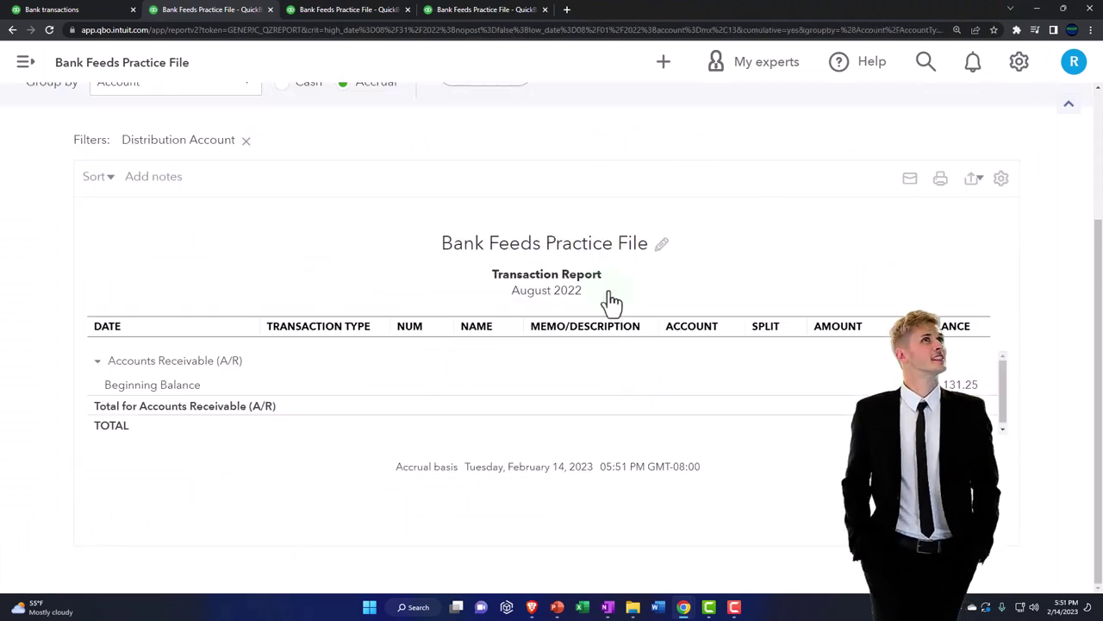
{"action": "scroll", "coordinate": [367, 151], "scroll_direction": "up", "scroll_amount": 2}
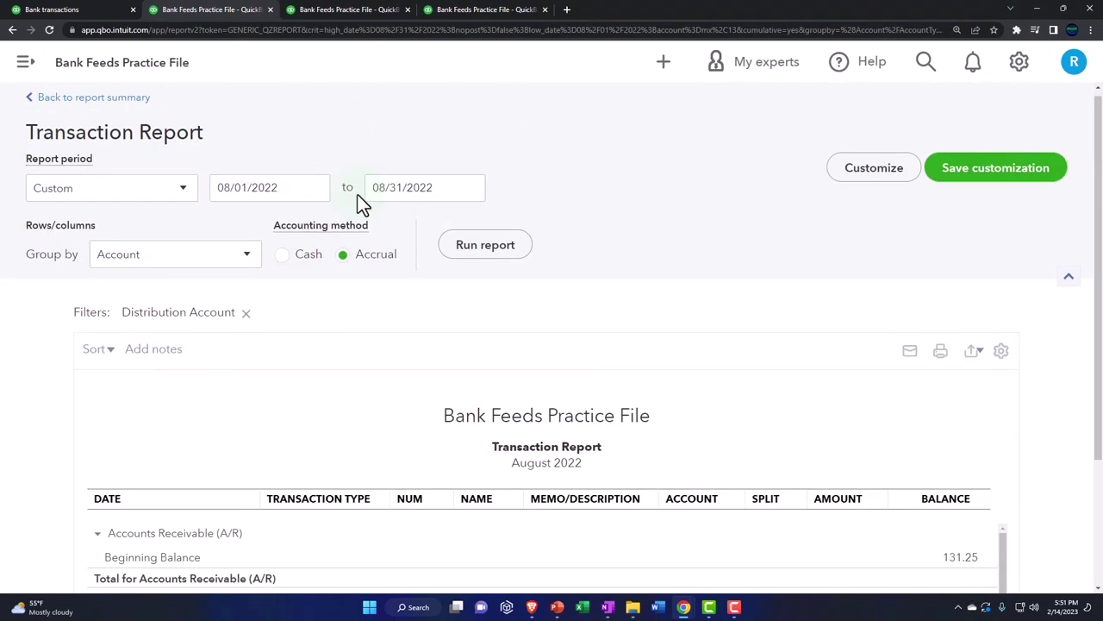
{"action": "left_click", "coordinate": [431, 195]}
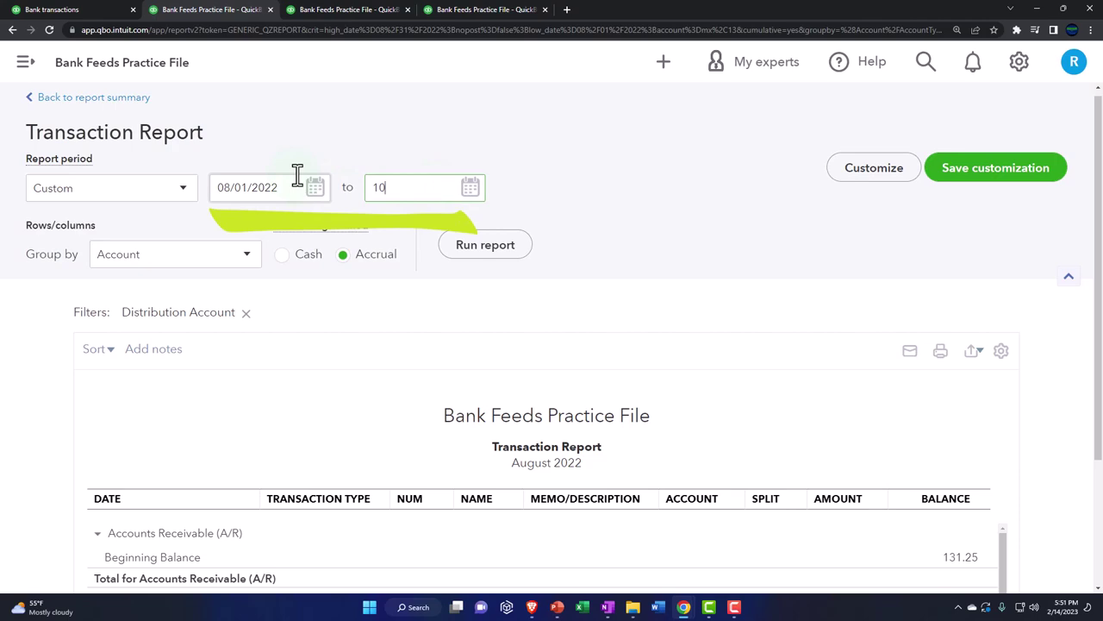
{"action": "left_click", "coordinate": [507, 246]}
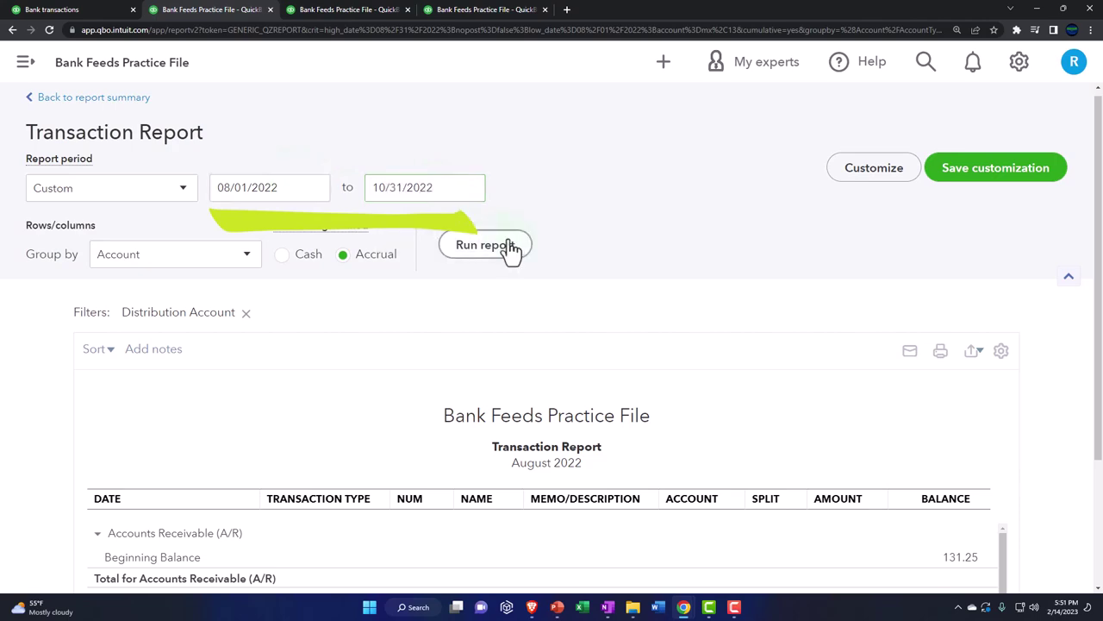
{"action": "scroll", "coordinate": [507, 250], "scroll_direction": "down", "scroll_amount": 3}
{"action": "scroll", "coordinate": [301, 356], "scroll_direction": "down", "scroll_amount": 1}
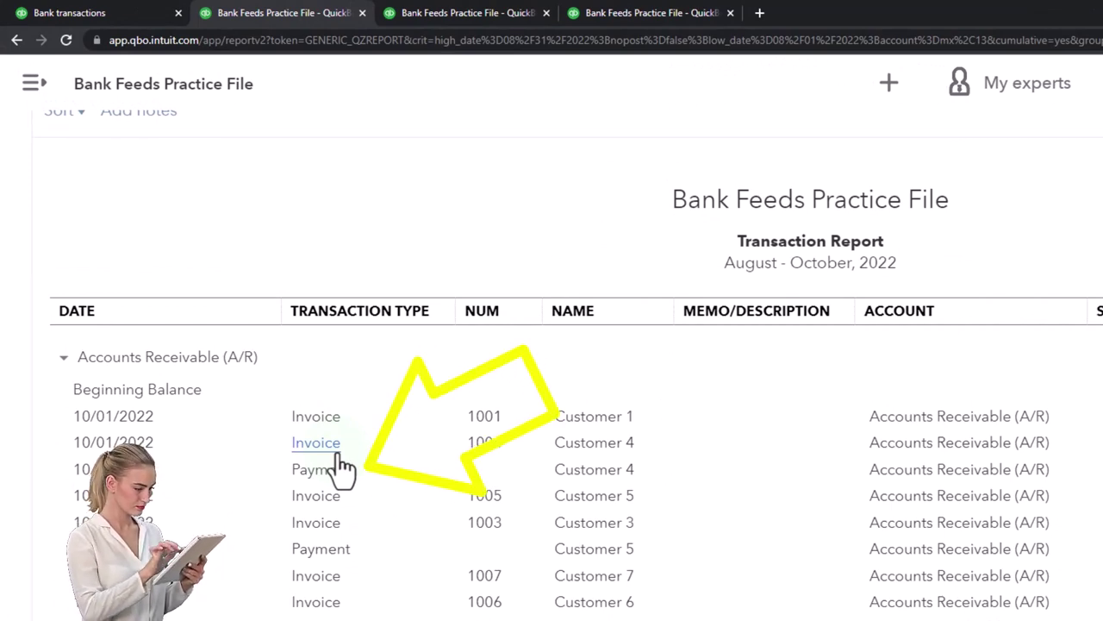
Return to the monthly Balance Sheet's current assets and view the list of new transaction forms, such as Sales receipt
{"action": "scroll", "coordinate": [273, 367], "scroll_direction": "up", "scroll_amount": 4}
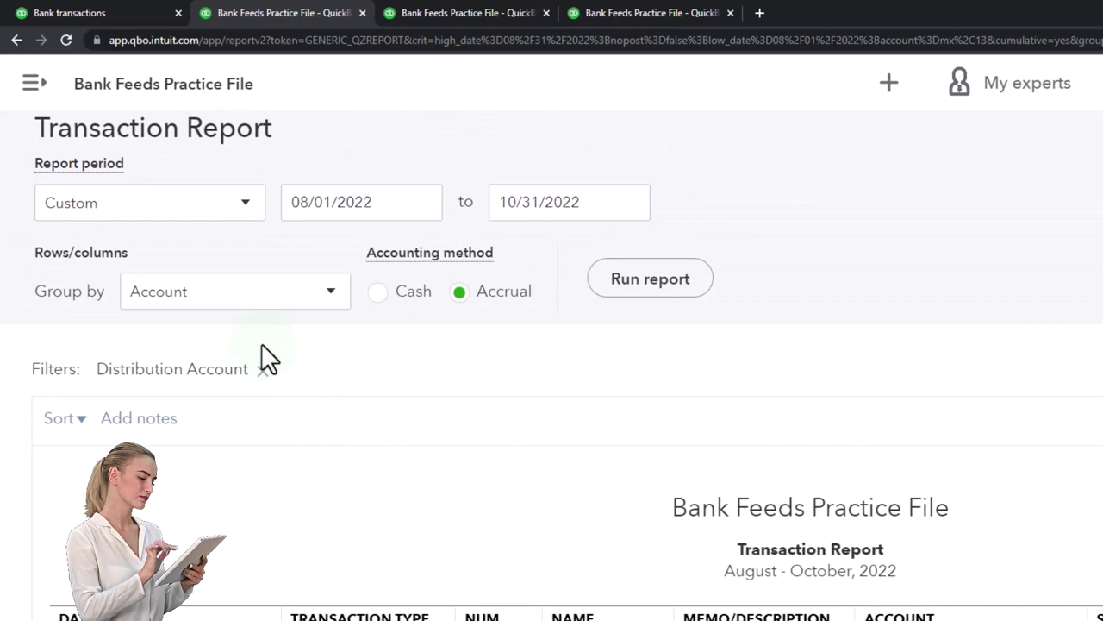
{"action": "scroll", "coordinate": [143, 183], "scroll_direction": "up", "scroll_amount": 2}
{"action": "left_click", "coordinate": [112, 129]}
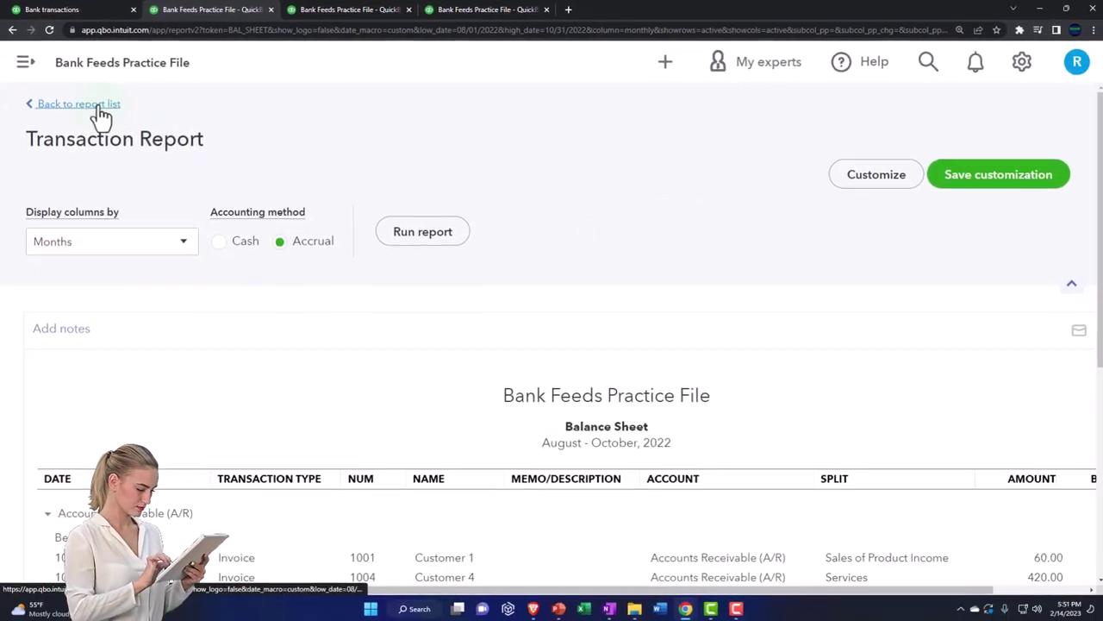
{"action": "scroll", "coordinate": [142, 123], "scroll_direction": "down", "scroll_amount": 5}
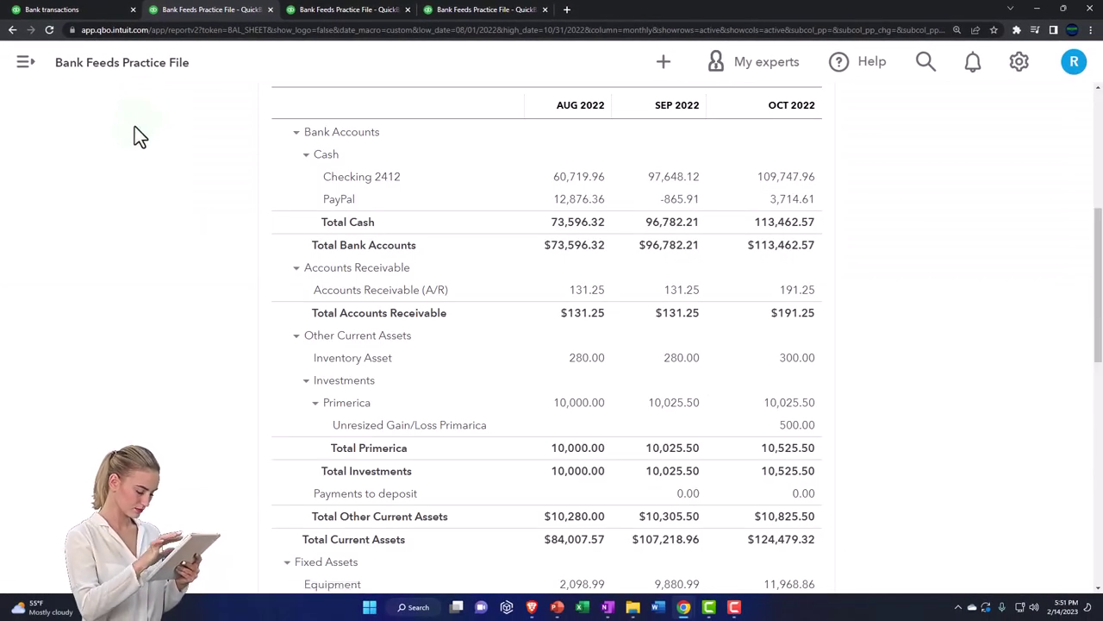
{"action": "scroll", "coordinate": [134, 126], "scroll_direction": "down", "scroll_amount": 1}
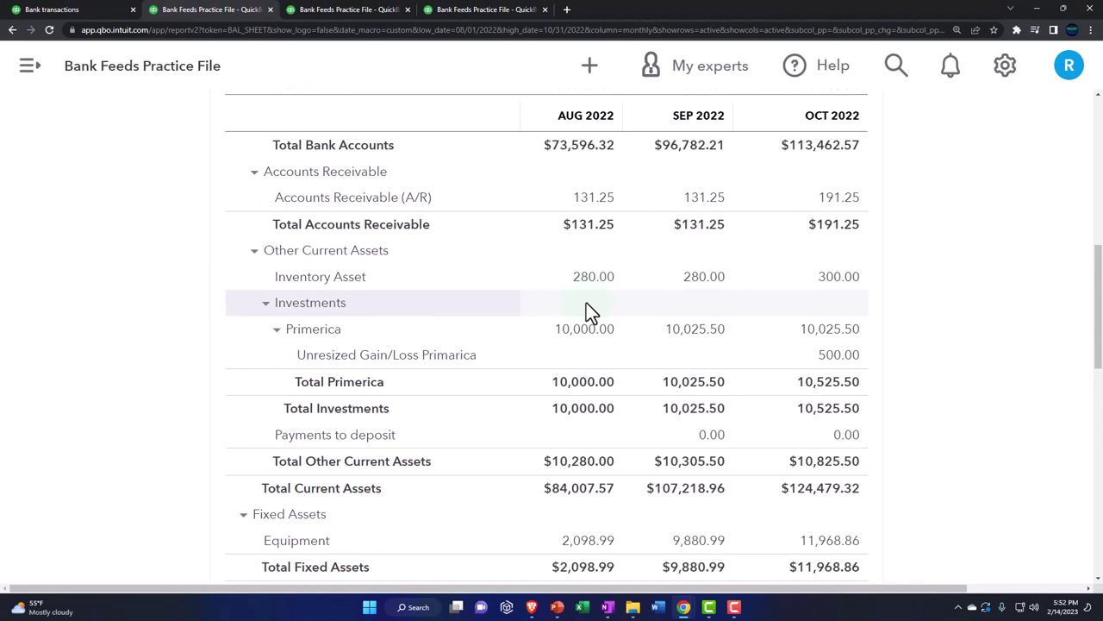
{"action": "left_click", "coordinate": [591, 71]}
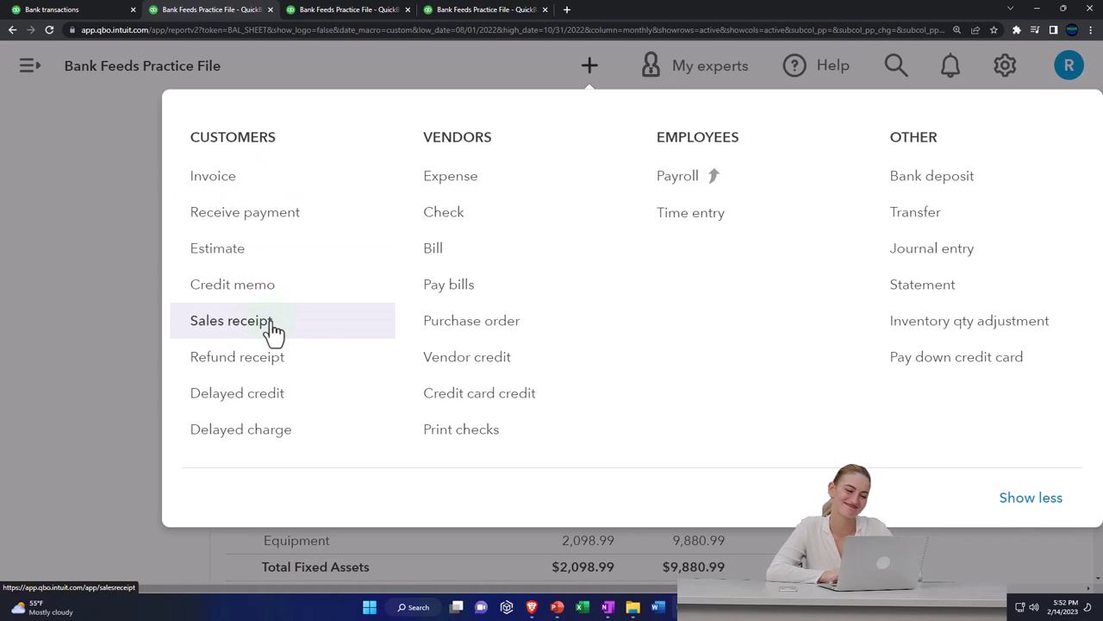
{"action": "left_click", "coordinate": [114, 292]}
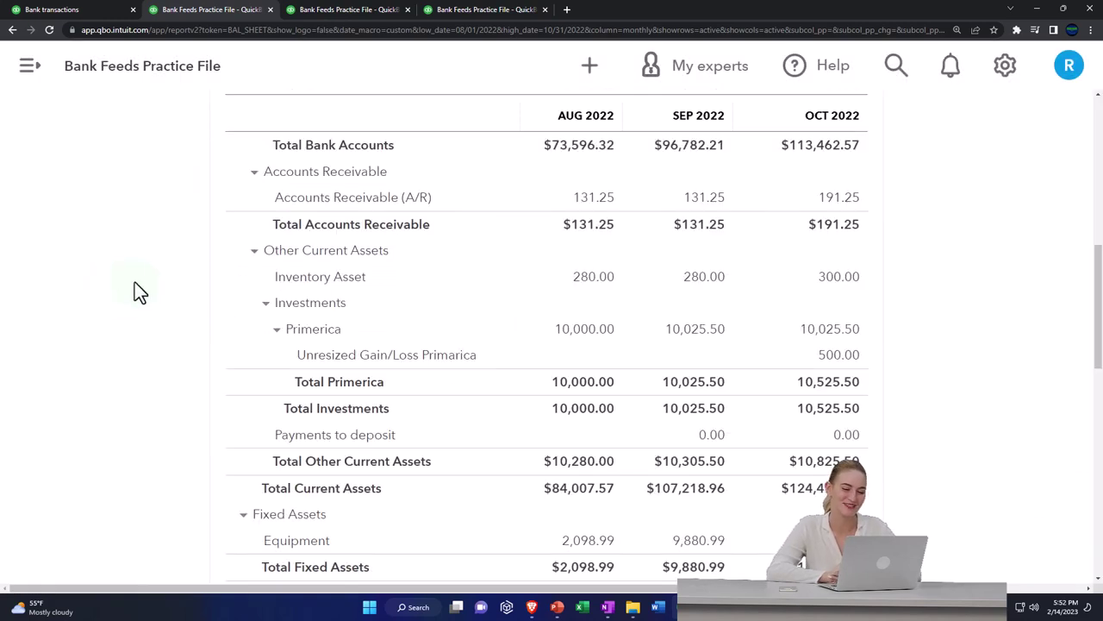
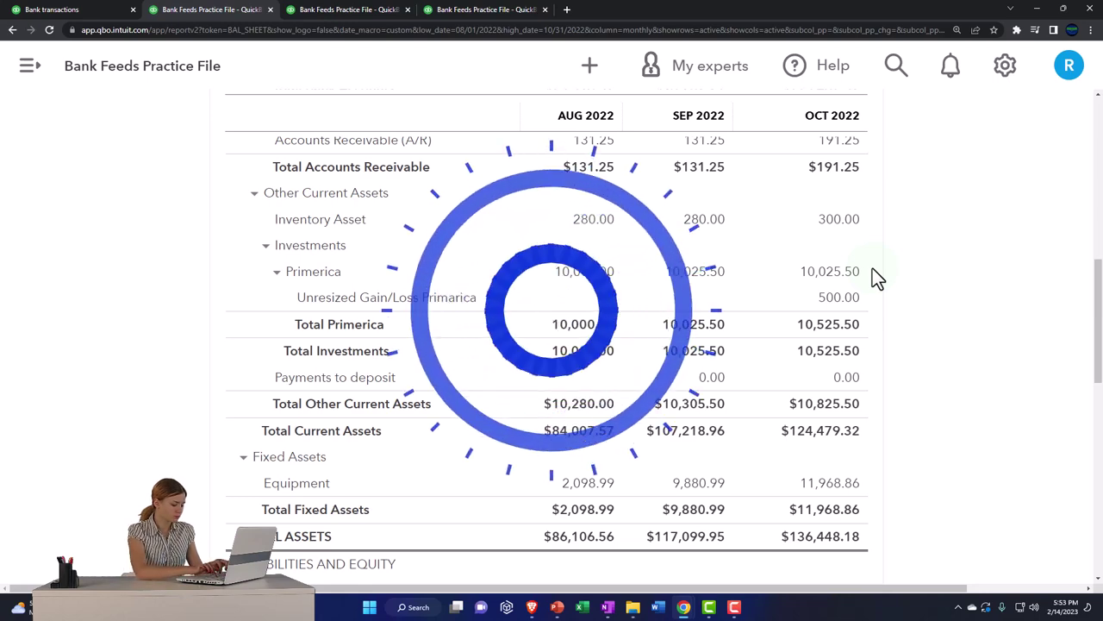
Open the transaction report behind the August Equipment balance under Fixed Assets
{"action": "scroll", "coordinate": [872, 269], "scroll_direction": "down", "scroll_amount": 1}
{"action": "scroll", "coordinate": [872, 269], "scroll_direction": "down", "scroll_amount": 1}
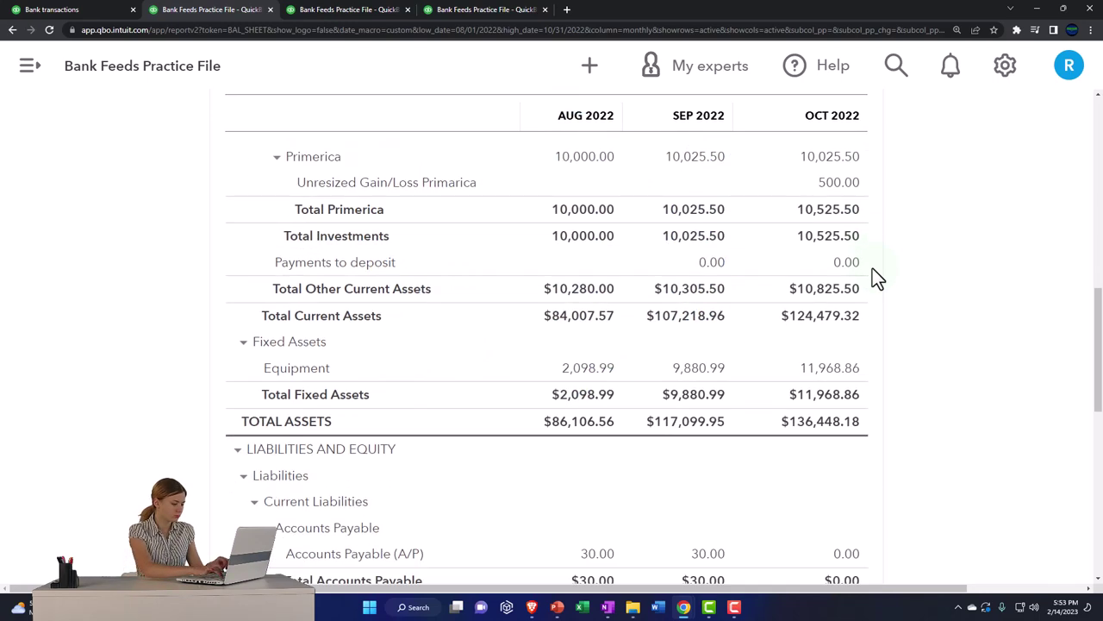
{"action": "scroll", "coordinate": [872, 268], "scroll_direction": "down", "scroll_amount": 2}
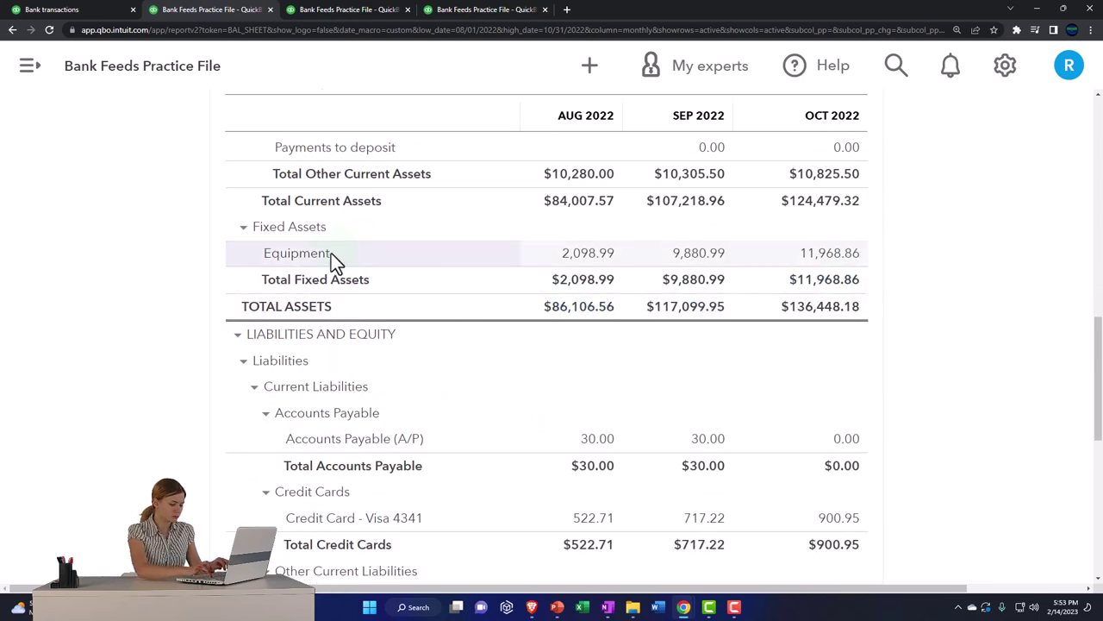
{"action": "left_click", "coordinate": [587, 254]}
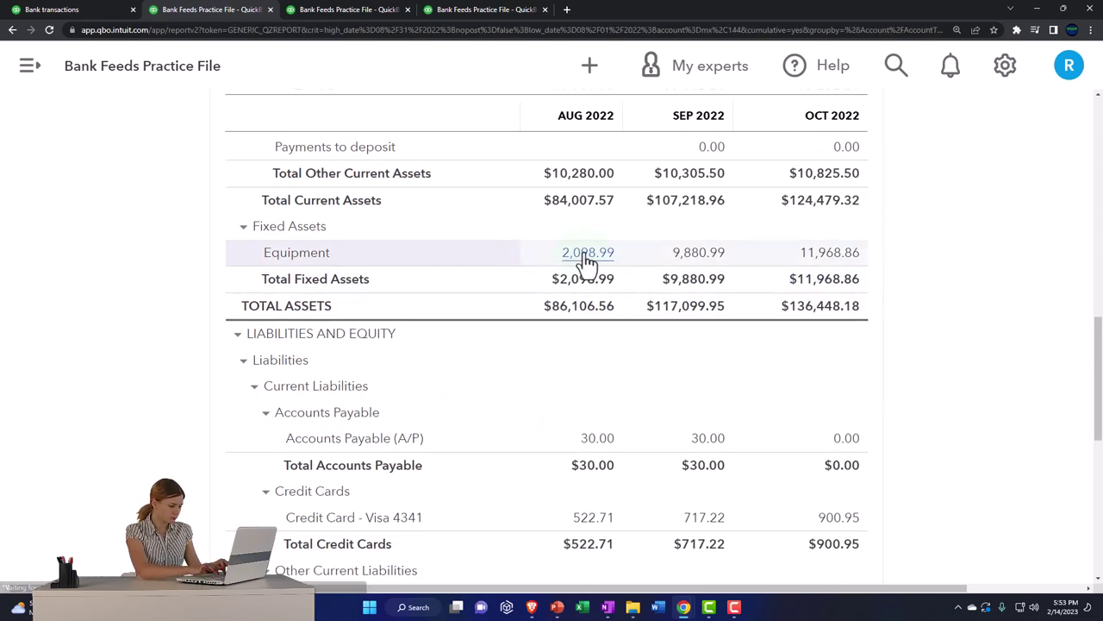
Set the Equipment transaction report's end date to 10/31/2022, run it, and review the listed expenses
{"action": "scroll", "coordinate": [374, 223], "scroll_direction": "up", "scroll_amount": 3}
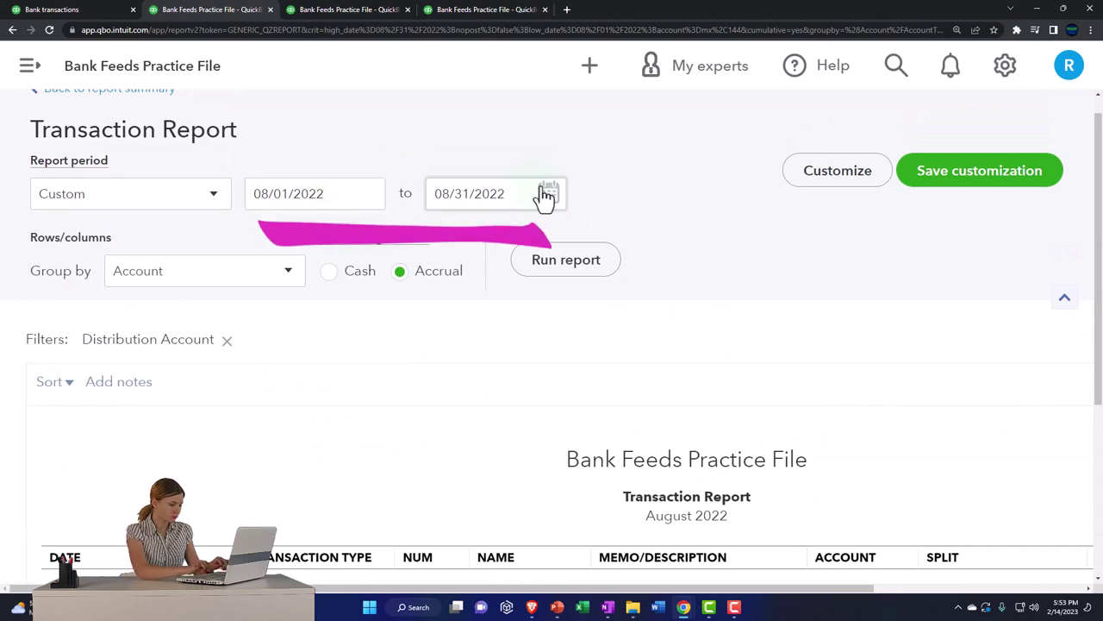
{"action": "left_click", "coordinate": [546, 198]}
{"action": "type", "text": "10/31/2022"}
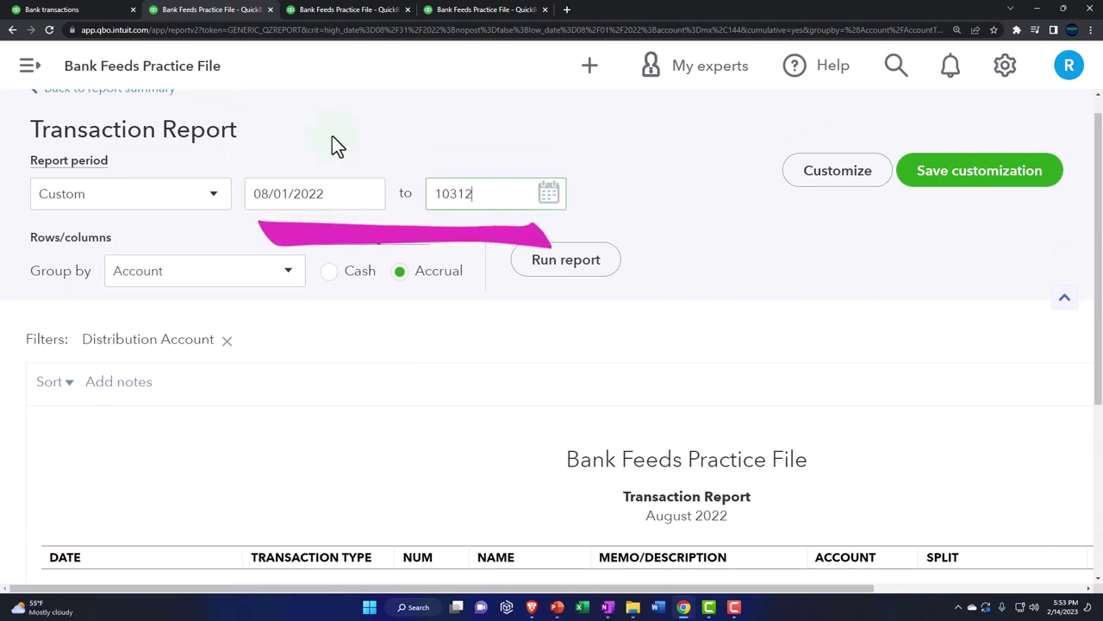
{"action": "key", "text": "Tab"}
{"action": "left_click", "coordinate": [524, 261]}
{"action": "scroll", "coordinate": [524, 264], "scroll_direction": "down", "scroll_amount": 5}
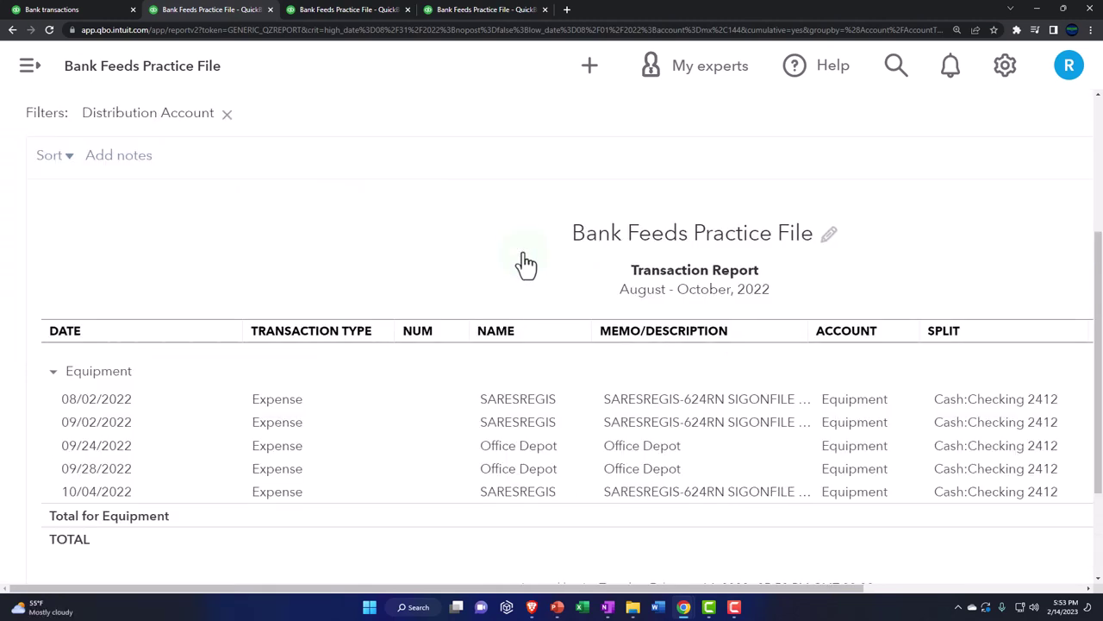
{"action": "key", "text": "ctrl+minus"}
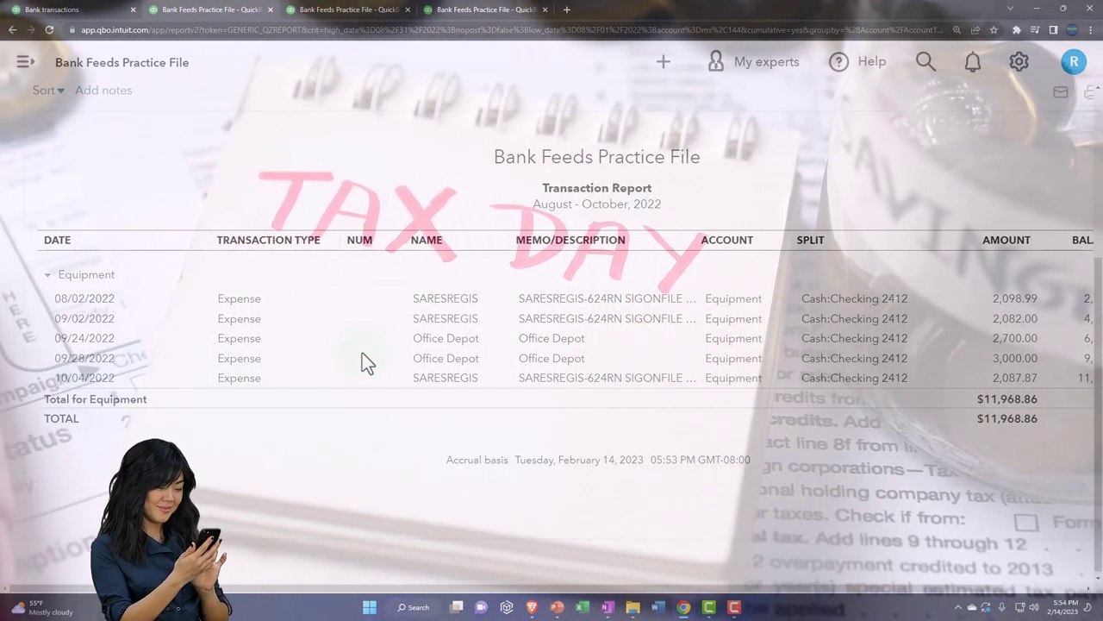
Go back from the Equipment transaction report to the monthly Balance Sheet
{"action": "scroll", "coordinate": [362, 358], "scroll_direction": "up", "scroll_amount": 3}
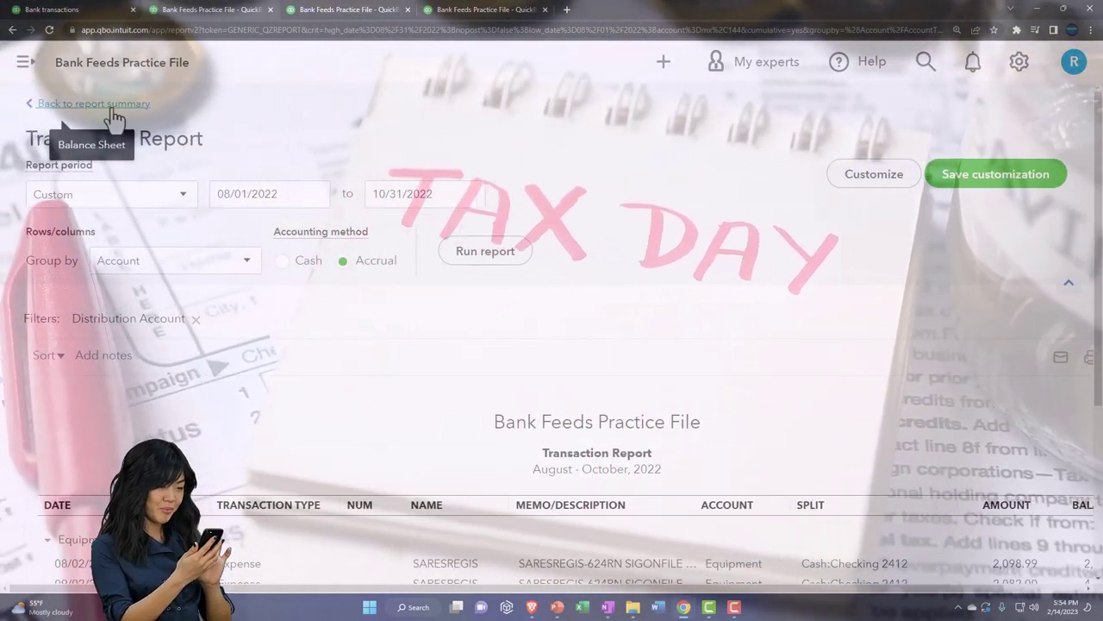
{"action": "left_click", "coordinate": [110, 104]}
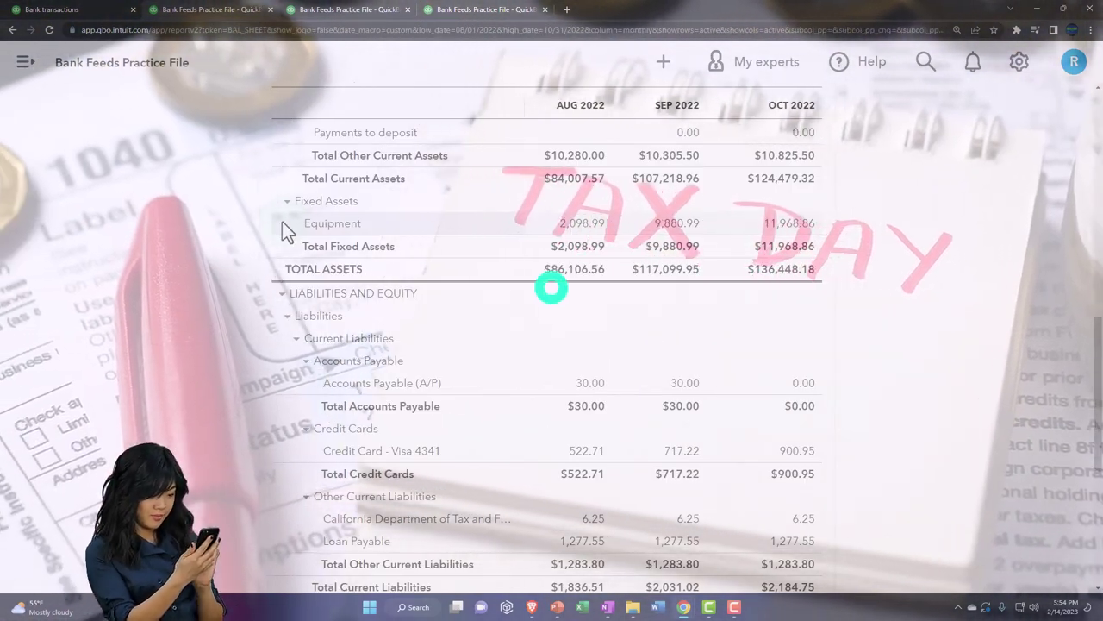
{"action": "key", "text": "ctrl+plus"}
Examine the Balance Sheet's current liabilities, consult the Pay Bills part of the flowchart in OneNote, and return to the report
{"action": "scroll", "coordinate": [216, 266], "scroll_direction": "down", "scroll_amount": 1}
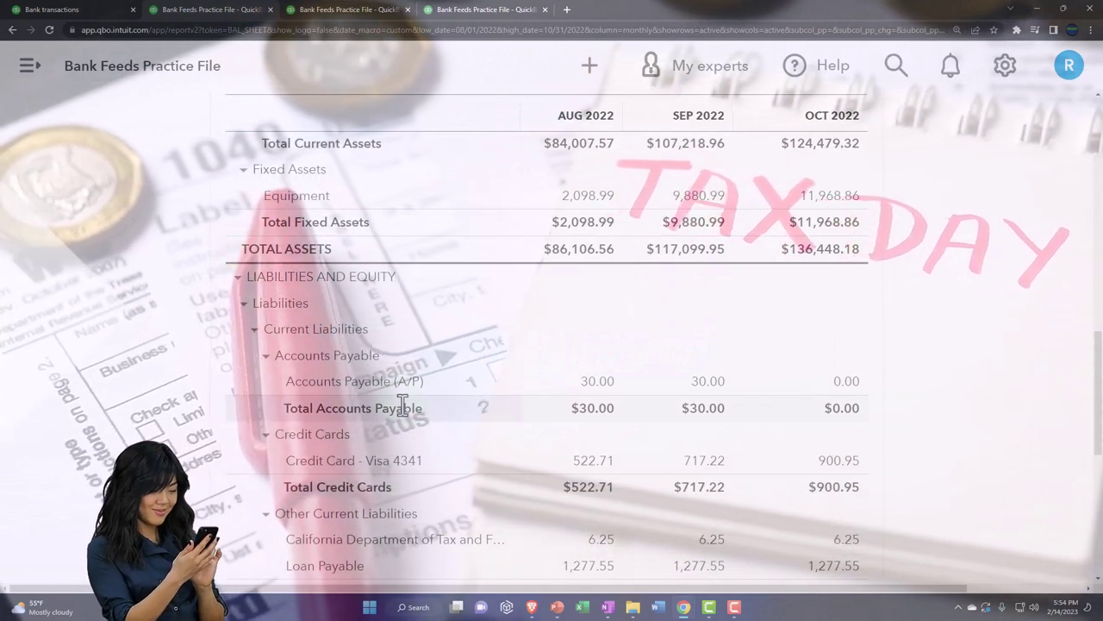
{"action": "scroll", "coordinate": [402, 402], "scroll_direction": "down", "scroll_amount": 1}
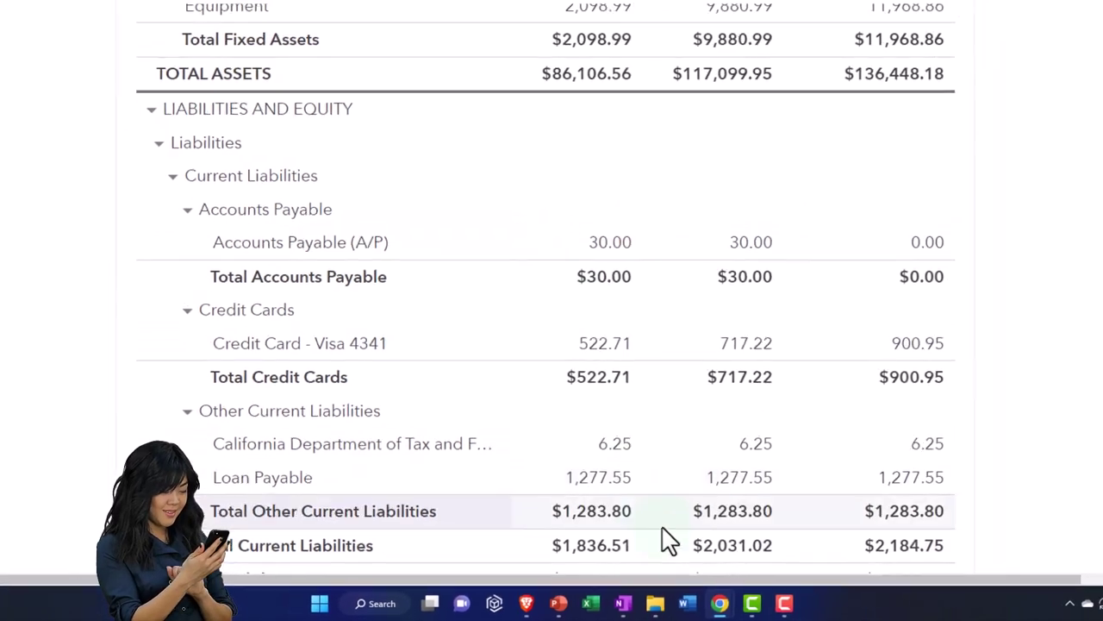
{"action": "left_click", "coordinate": [615, 606]}
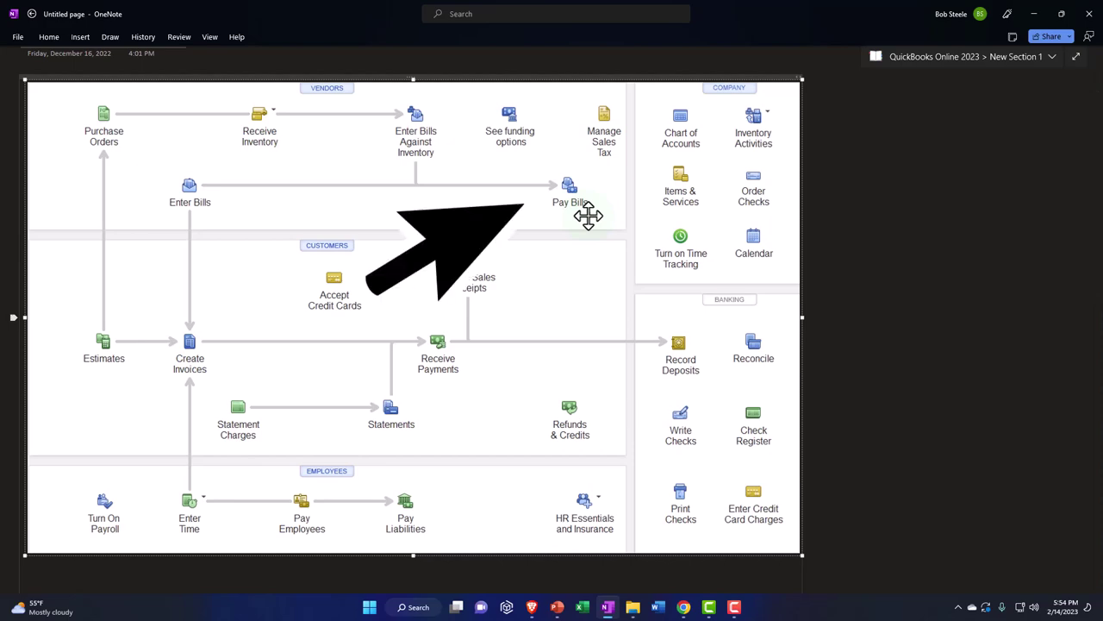
{"action": "left_click", "coordinate": [1034, 14]}
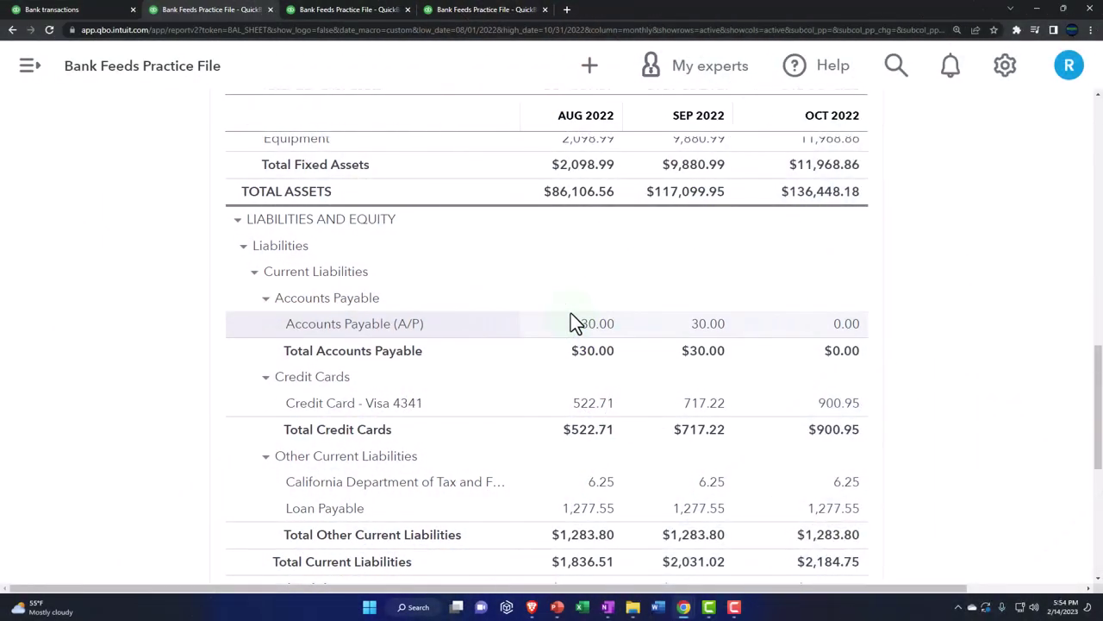
Open the transaction report behind the August balance of Credit Card - Visa 4341
{"action": "scroll", "coordinate": [572, 317], "scroll_direction": "down", "scroll_amount": 2}
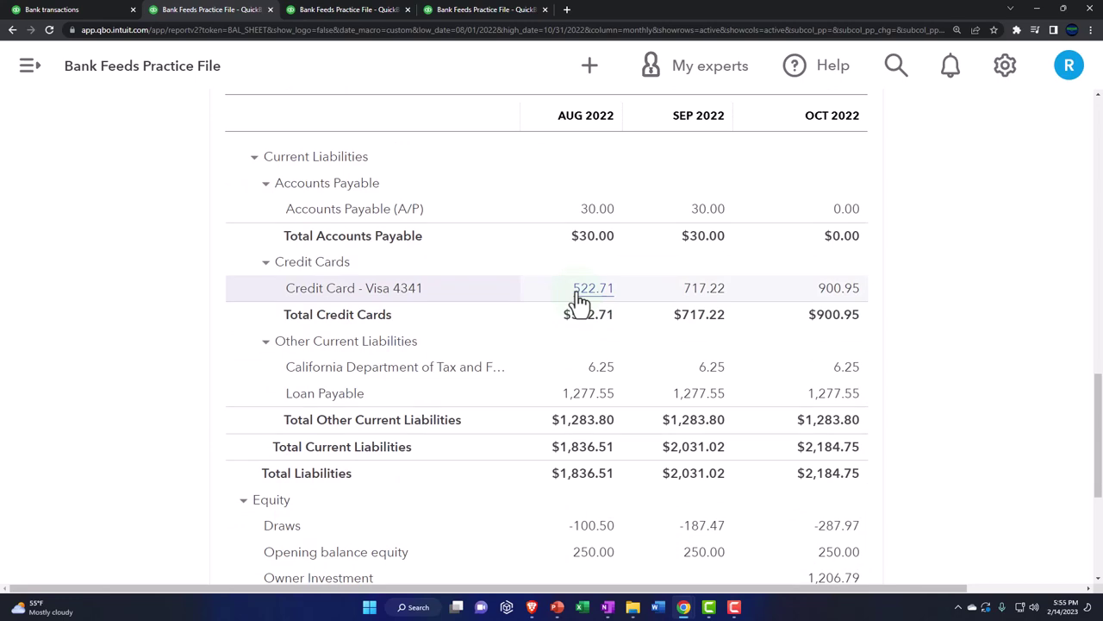
{"action": "left_click", "coordinate": [578, 296]}
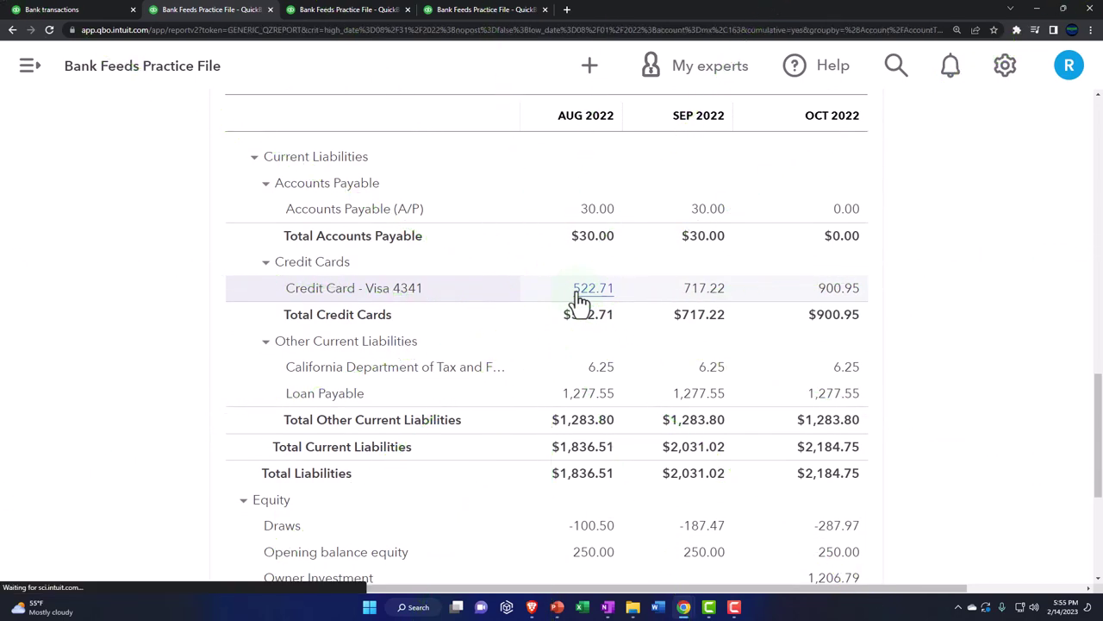
{"action": "scroll", "coordinate": [577, 301], "scroll_direction": "up", "scroll_amount": 4}
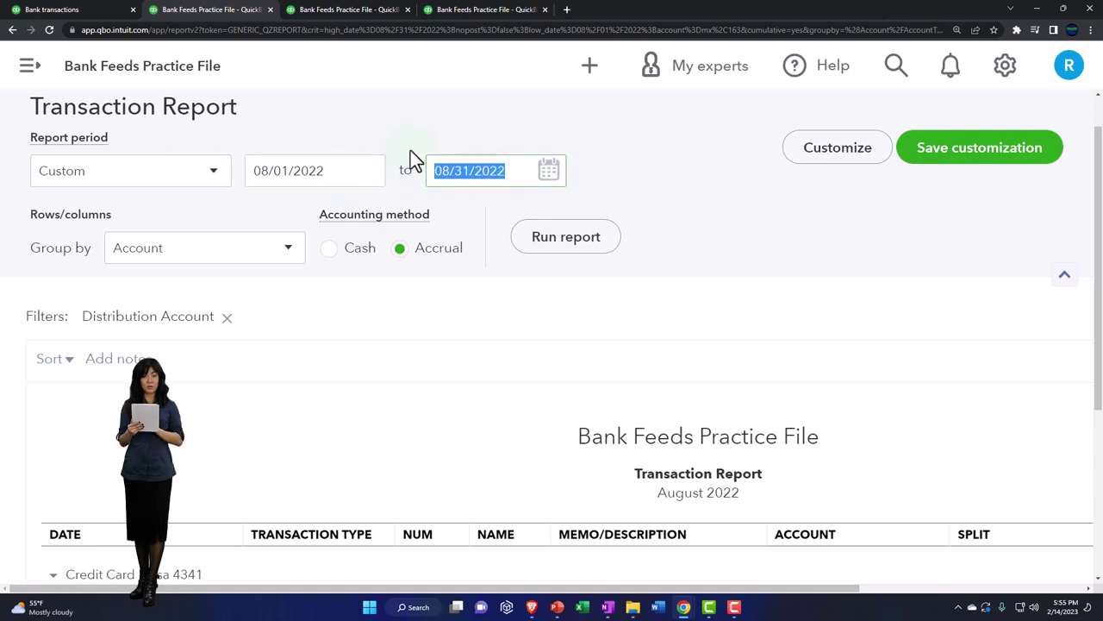
Set the credit card transaction report's end date to 10/31/2022, run it, and review the listed transactions
{"action": "type", "text": "1031"}
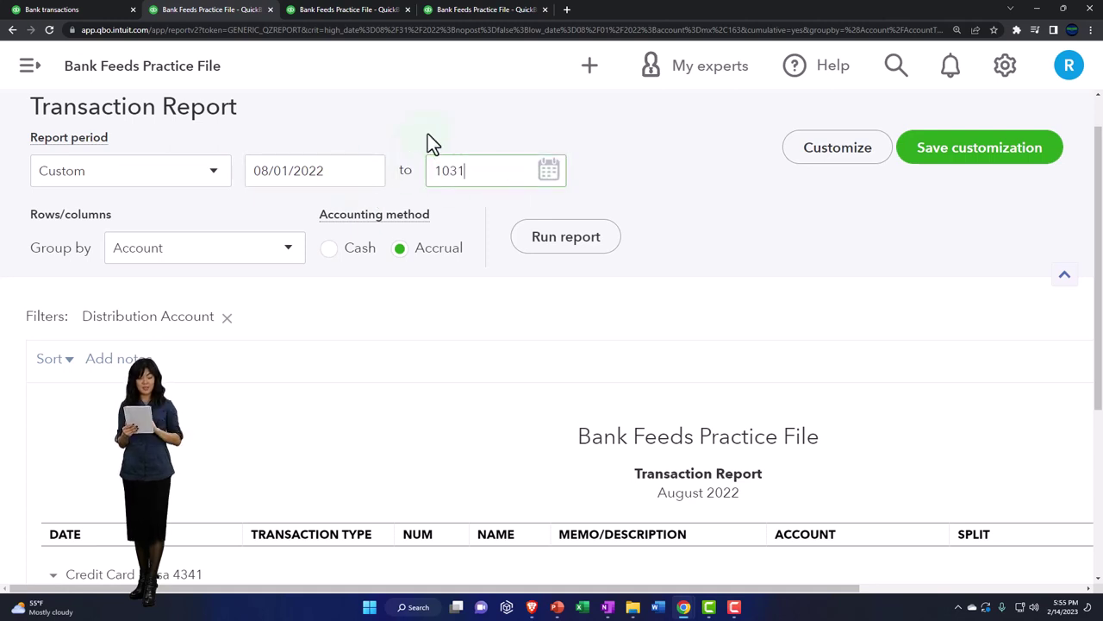
{"action": "key", "text": "Tab"}
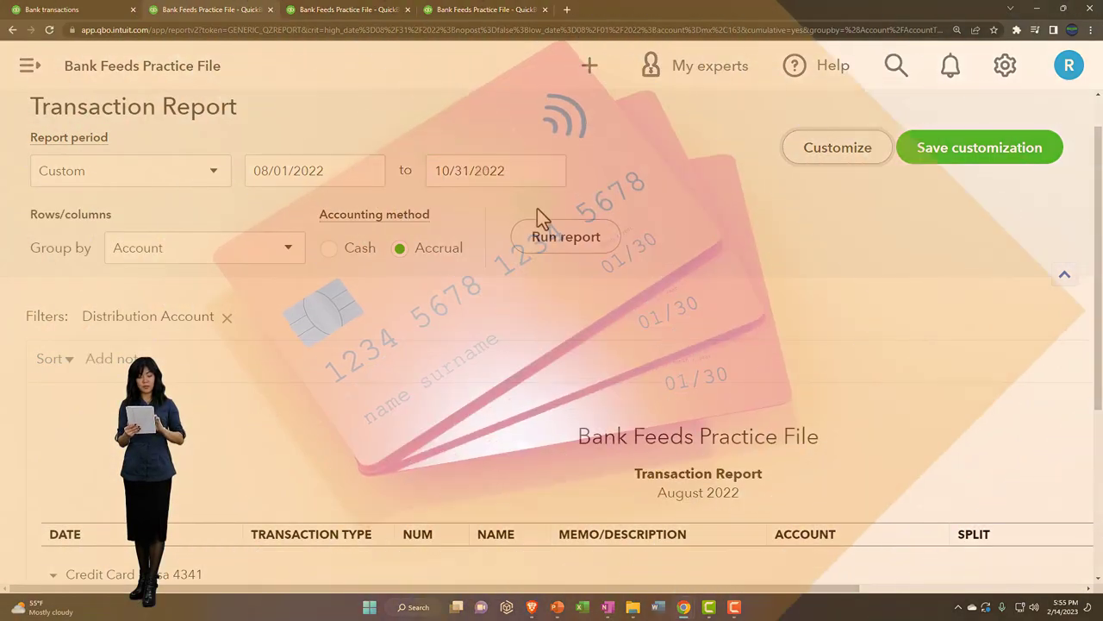
{"action": "left_click", "coordinate": [566, 237]}
{"action": "scroll", "coordinate": [548, 244], "scroll_direction": "down", "scroll_amount": 3}
{"action": "scroll", "coordinate": [548, 241], "scroll_direction": "down", "scroll_amount": 1}
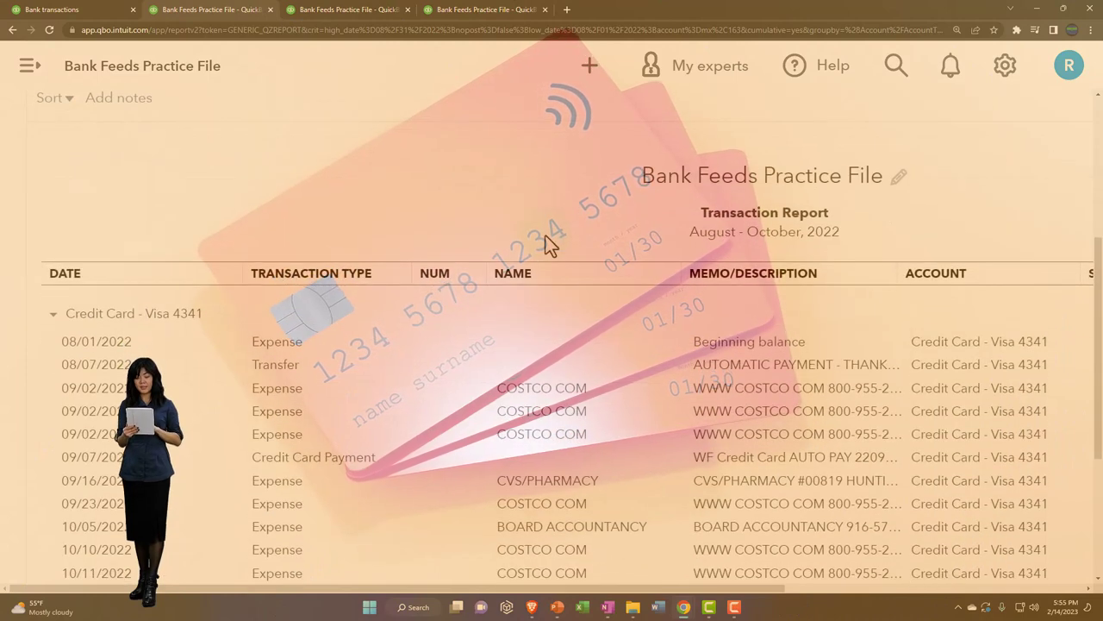
{"action": "key", "text": "ctrl+minus"}
{"action": "key", "text": "ctrl+minus"}
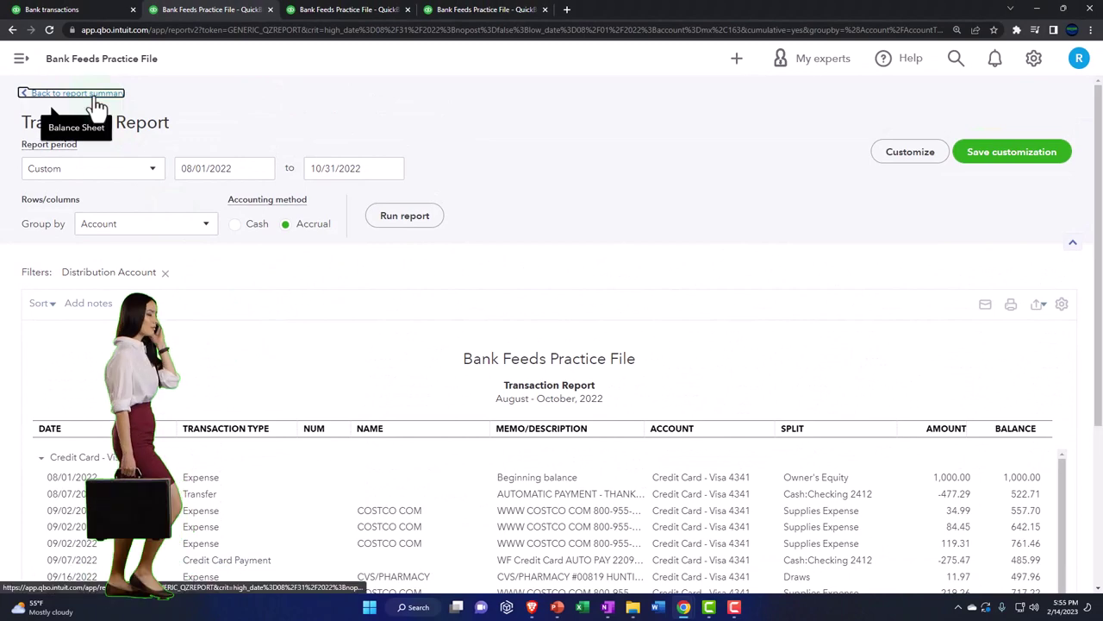
Go back from the credit card transaction report to the Balance Sheet's current liabilities
{"action": "left_click", "coordinate": [86, 94]}
{"action": "scroll", "coordinate": [173, 276], "scroll_direction": "down", "scroll_amount": 10}
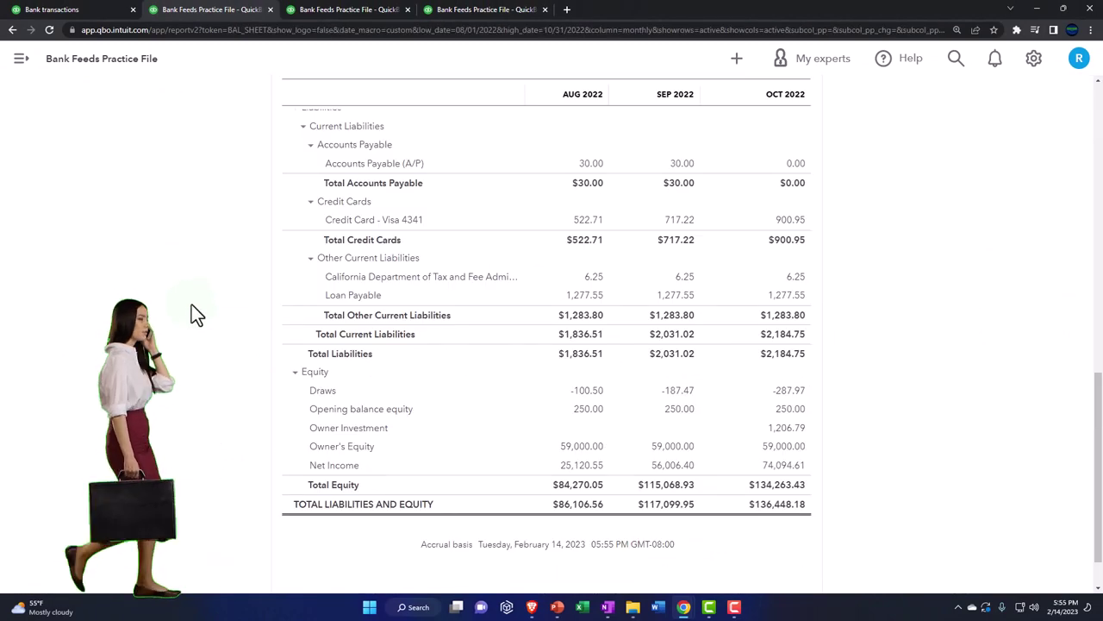
{"action": "key", "text": "ctrl+plus"}
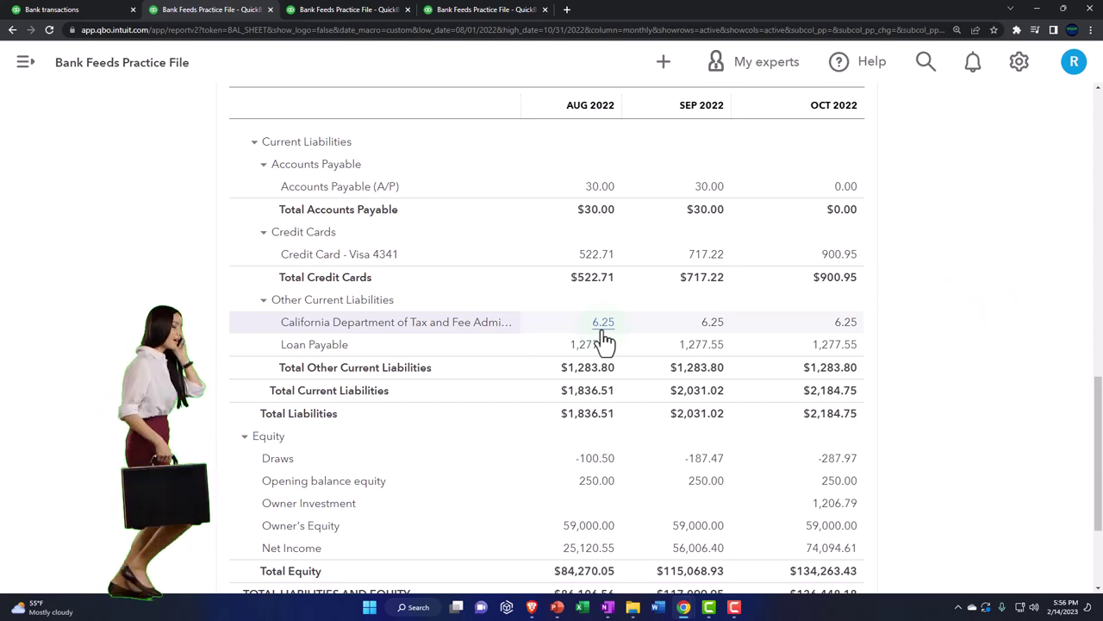
Look over the available new transaction forms, close the list, and examine the Balance Sheet's other current liabilities and equity
{"action": "left_click", "coordinate": [664, 65]}
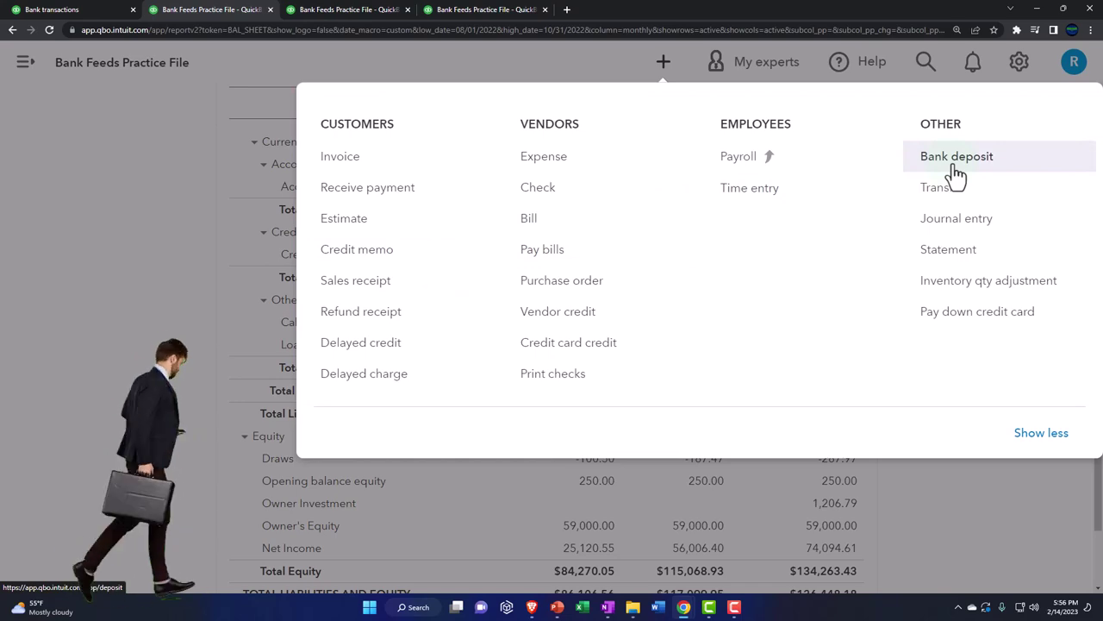
{"action": "left_click", "coordinate": [115, 288]}
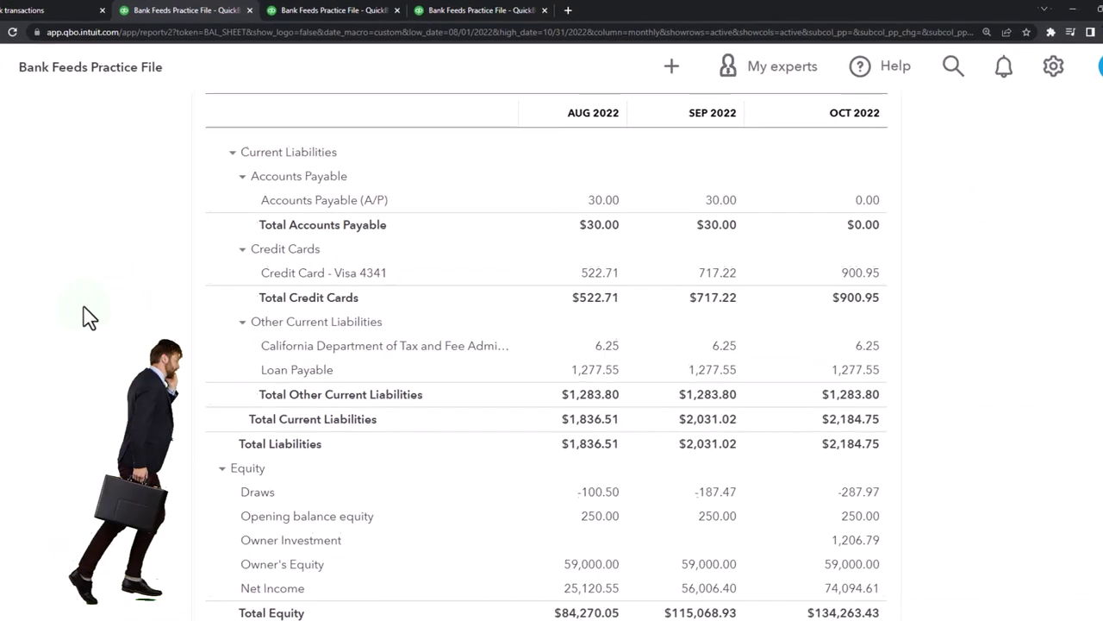
{"action": "scroll", "coordinate": [90, 317], "scroll_direction": "down", "scroll_amount": 1}
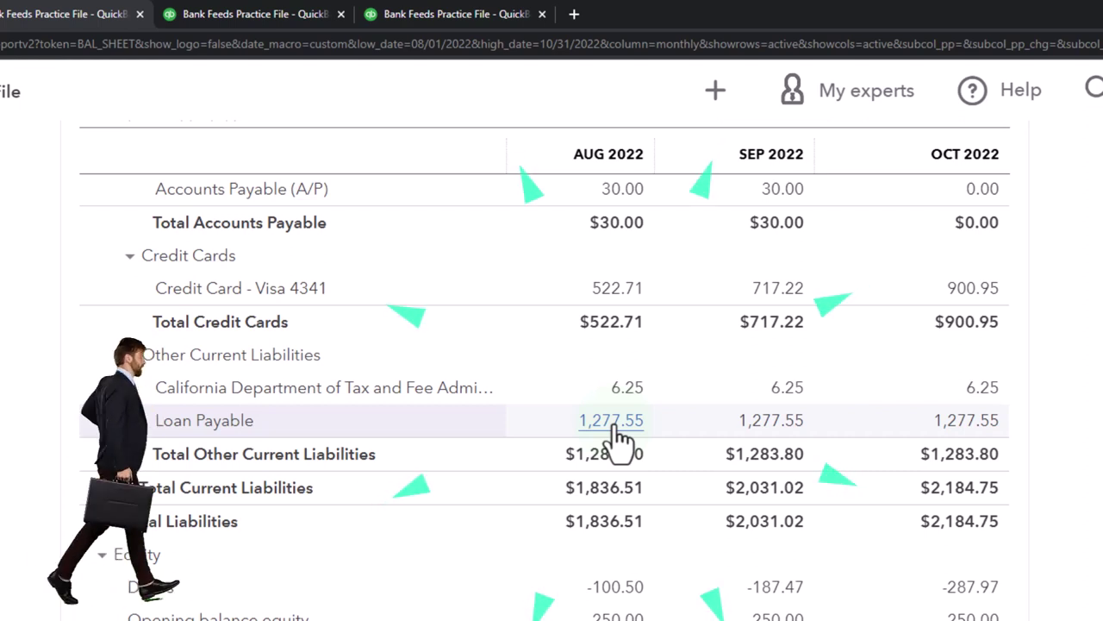
{"action": "scroll", "coordinate": [439, 552], "scroll_direction": "down", "scroll_amount": 2}
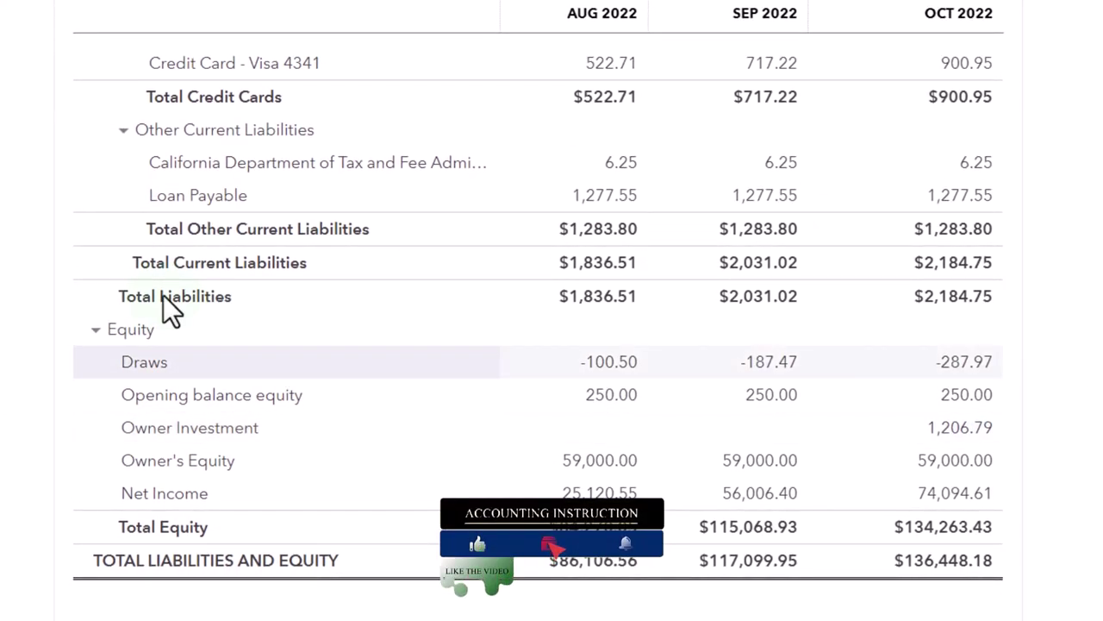
Collapse Assets and Liabilities and Equity to compare their totals, and expand Liabilities and Equity again to review the equity accounts
{"action": "scroll", "coordinate": [168, 308], "scroll_direction": "up", "scroll_amount": 3}
{"action": "scroll", "coordinate": [12, 221], "scroll_direction": "up", "scroll_amount": 8}
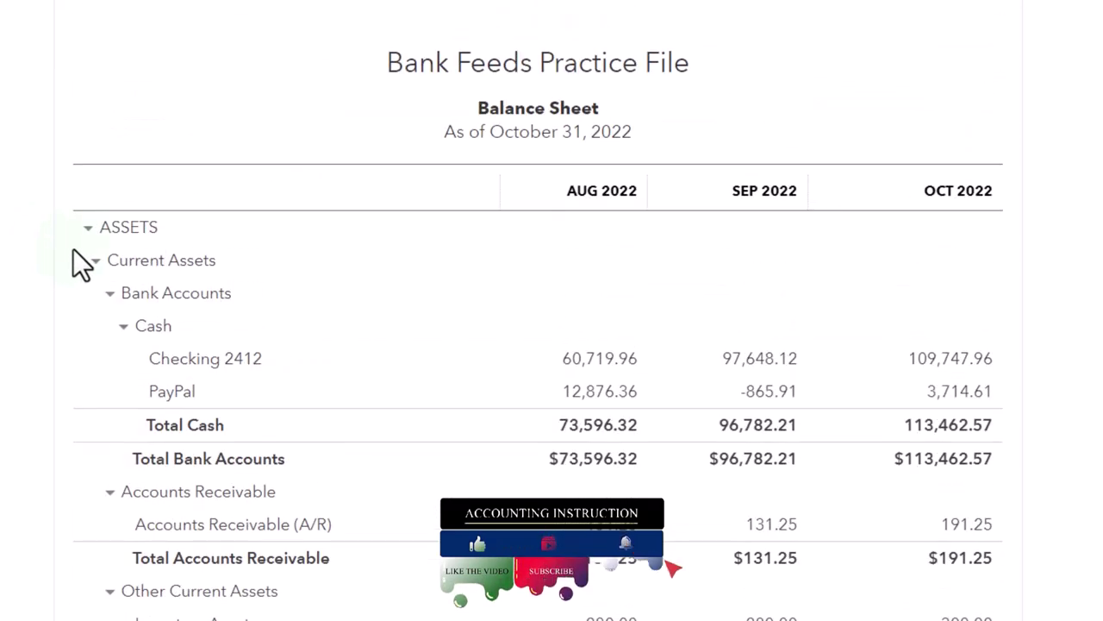
{"action": "left_click", "coordinate": [89, 227]}
{"action": "left_click", "coordinate": [89, 259]}
{"action": "scroll", "coordinate": [54, 306], "scroll_direction": "up", "scroll_amount": 3}
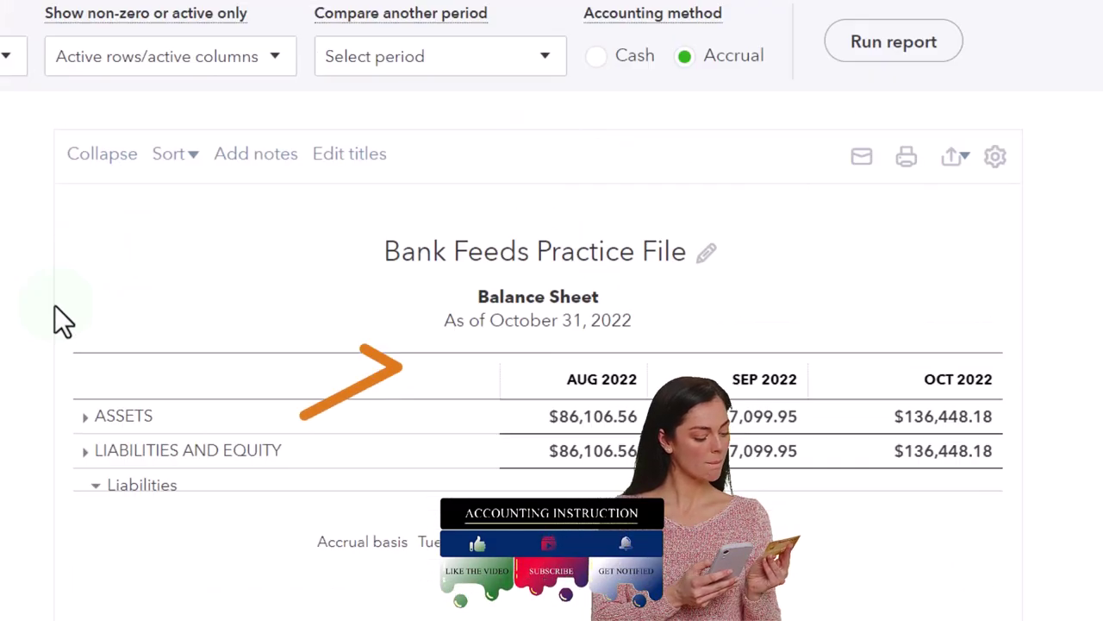
{"action": "scroll", "coordinate": [365, 458], "scroll_direction": "down", "scroll_amount": 2}
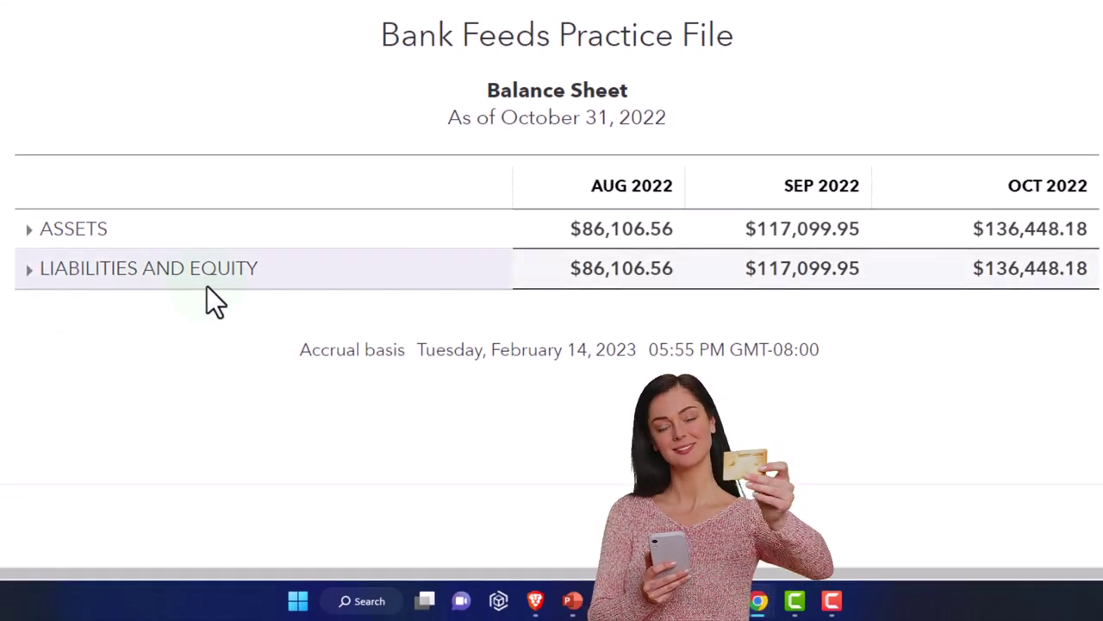
{"action": "left_click", "coordinate": [28, 273]}
{"action": "scroll", "coordinate": [43, 187], "scroll_direction": "down", "scroll_amount": 8}
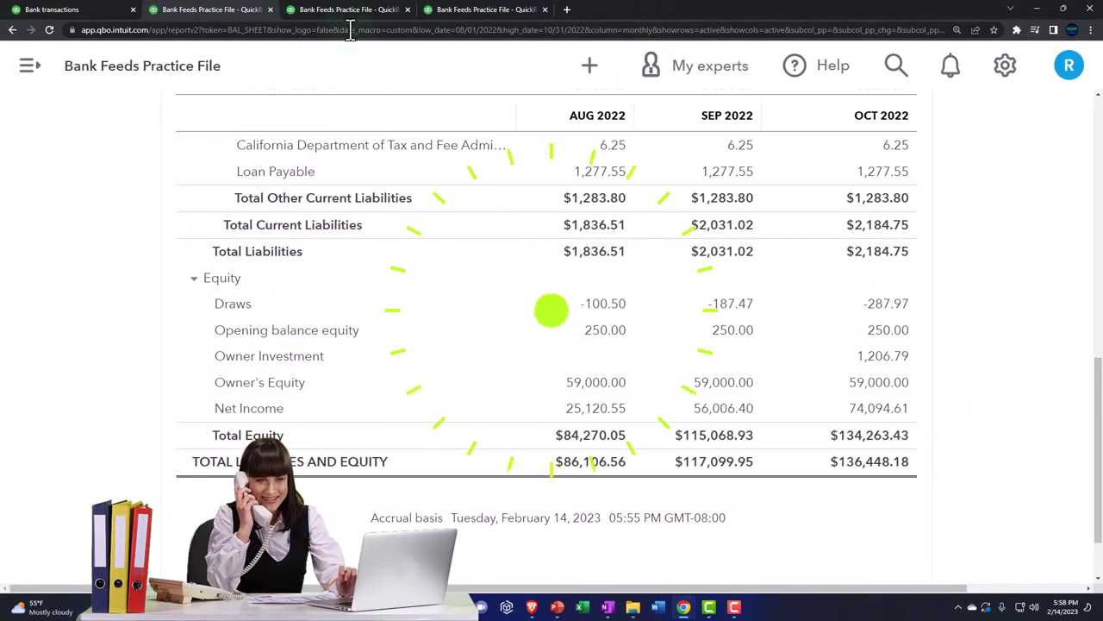
Switch to the monthly Profit and Loss report and examine its income accounts, checking the list of new transaction forms
{"action": "left_click", "coordinate": [344, 11]}
{"action": "scroll", "coordinate": [255, 390], "scroll_direction": "down", "scroll_amount": 1}
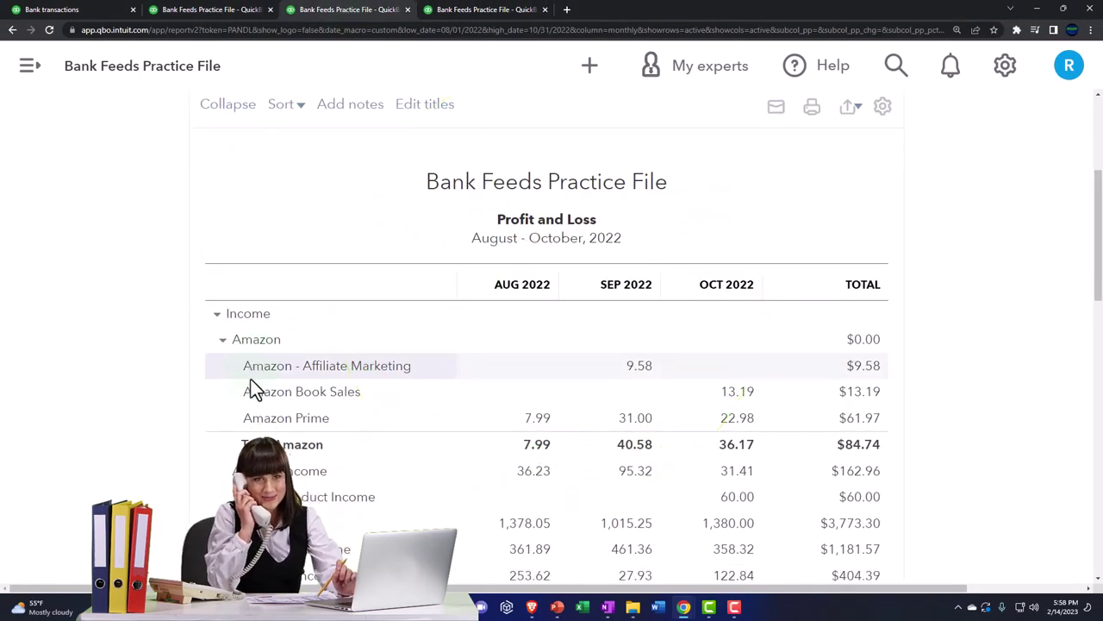
{"action": "scroll", "coordinate": [254, 390], "scroll_direction": "down", "scroll_amount": 2}
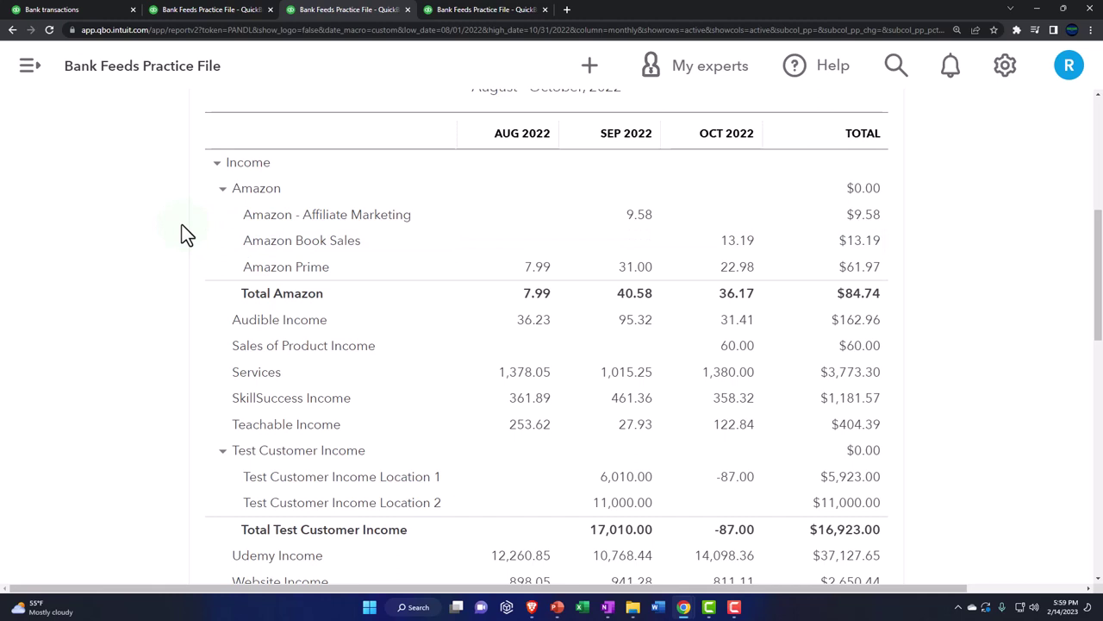
{"action": "left_click", "coordinate": [576, 75]}
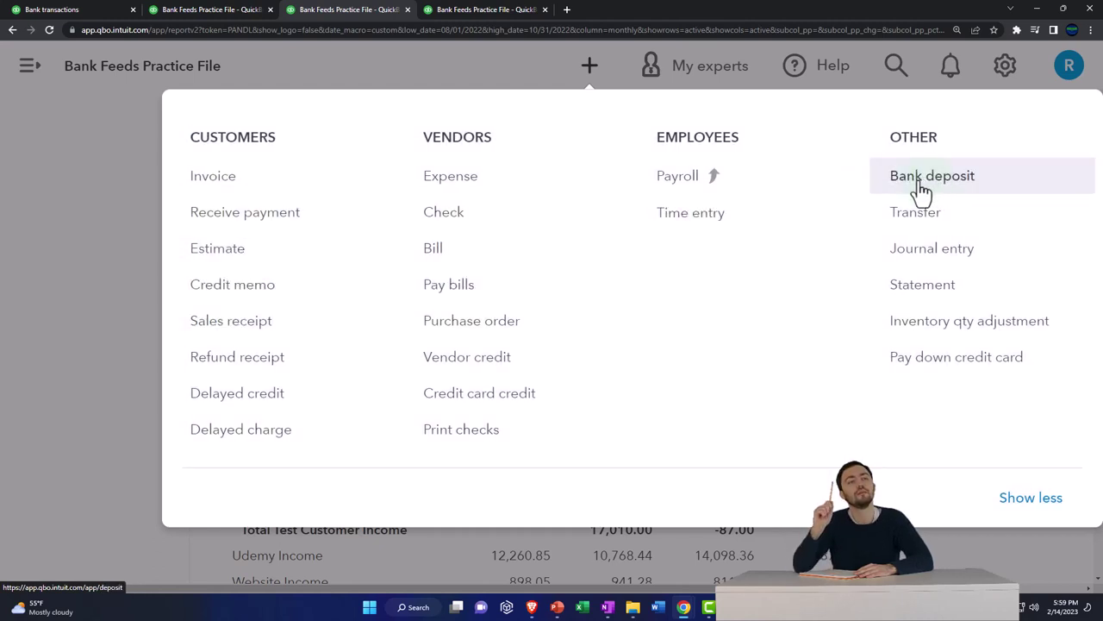
{"action": "left_click", "coordinate": [59, 210]}
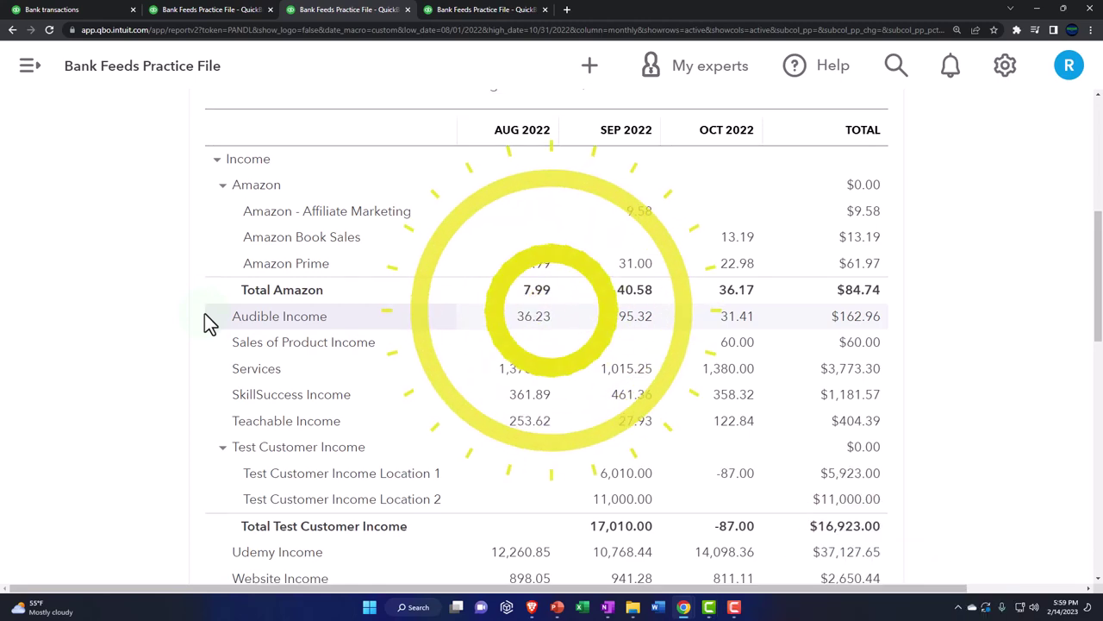
Examine the Profit and Loss report's remaining income, Cost of Goods Sold and Expenses accounts
{"action": "scroll", "coordinate": [204, 320], "scroll_direction": "down", "scroll_amount": 1}
{"action": "scroll", "coordinate": [223, 289], "scroll_direction": "down", "scroll_amount": 1}
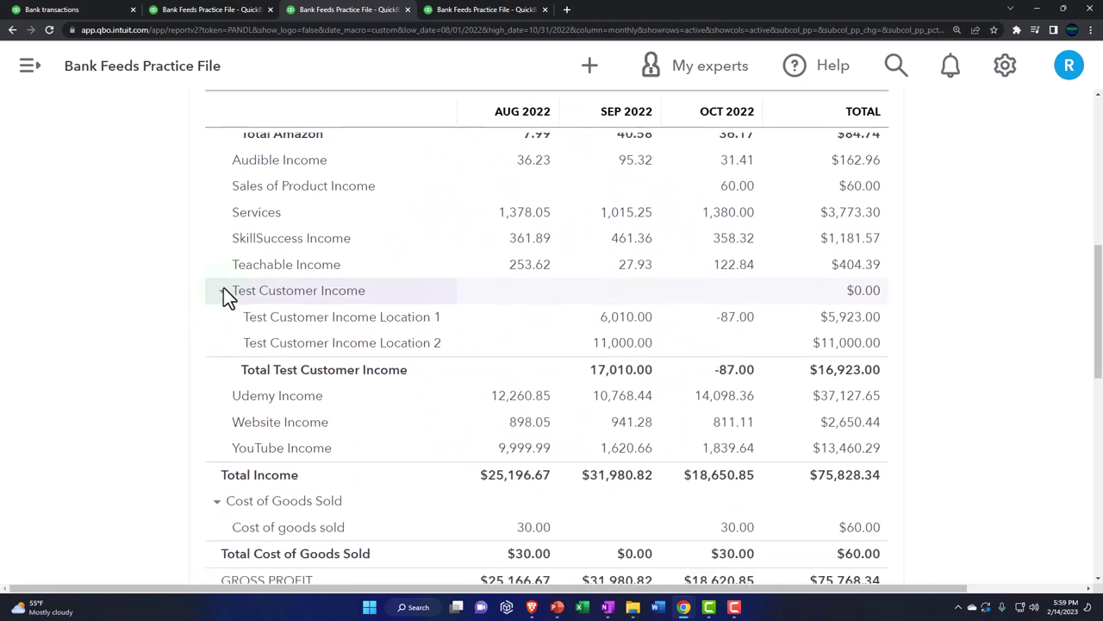
{"action": "scroll", "coordinate": [223, 294], "scroll_direction": "down", "scroll_amount": 2}
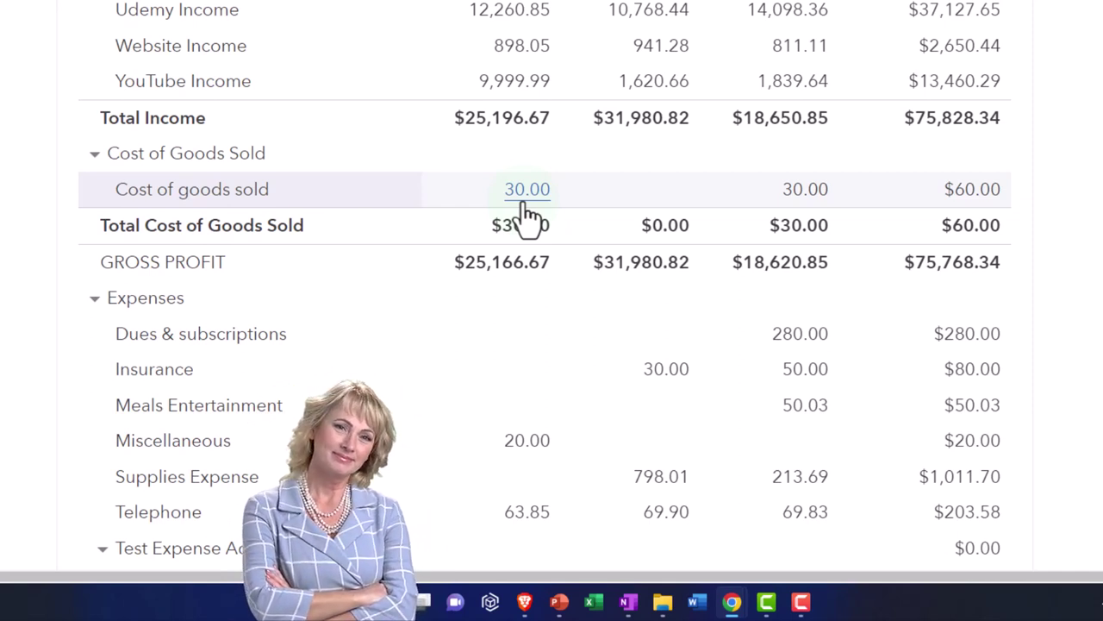
{"action": "left_click", "coordinate": [525, 200]}
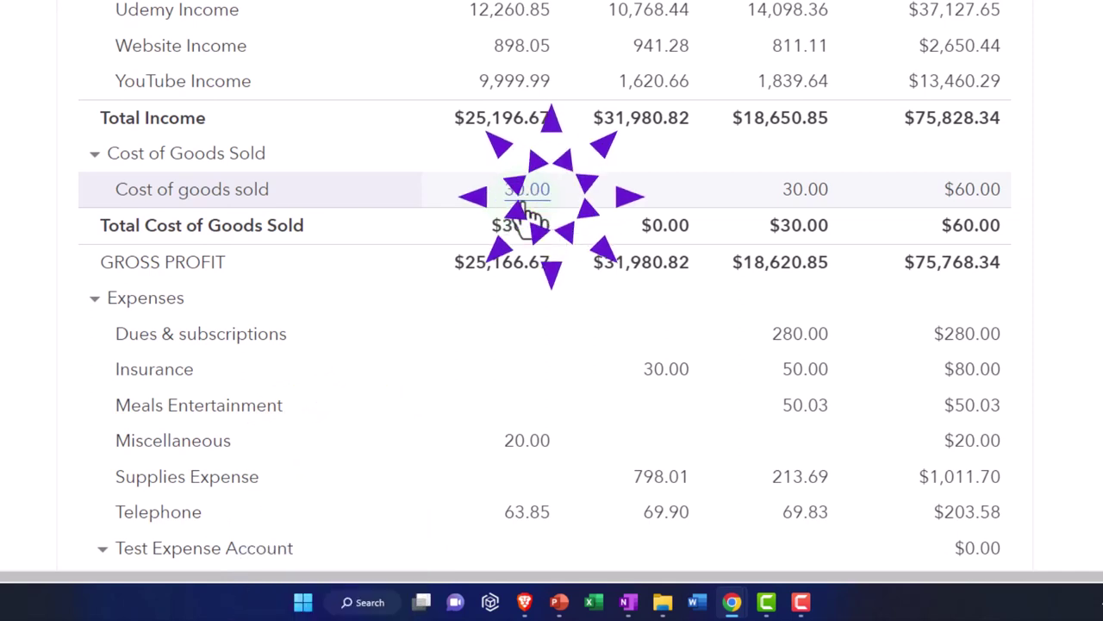
{"action": "scroll", "coordinate": [527, 217], "scroll_direction": "down", "scroll_amount": 1}
{"action": "scroll", "coordinate": [523, 207], "scroll_direction": "down", "scroll_amount": 2}
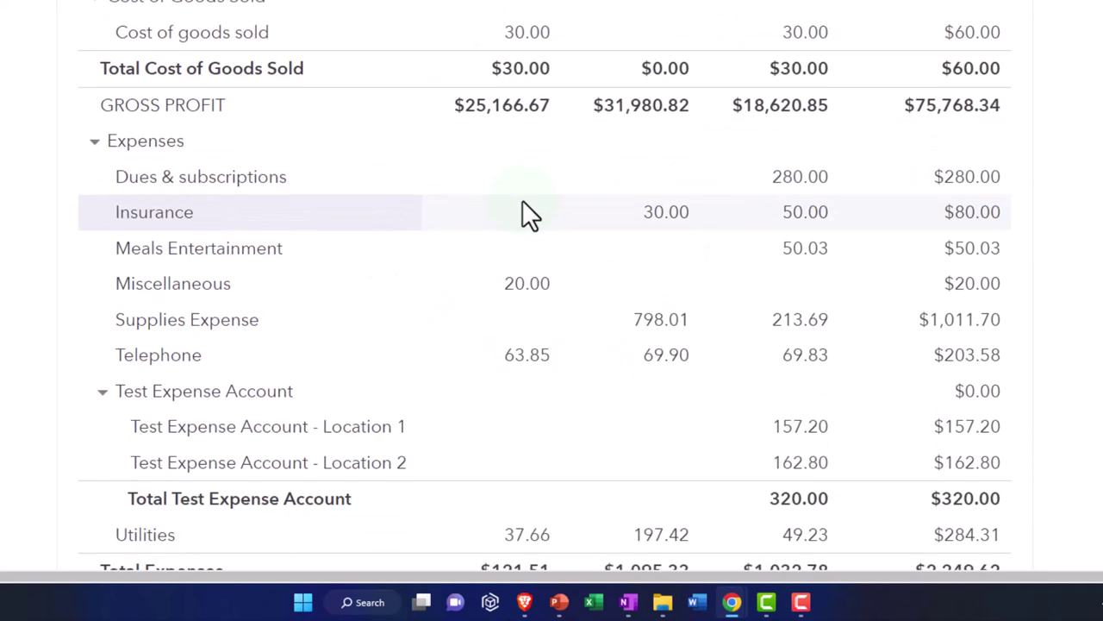
{"action": "scroll", "coordinate": [523, 207], "scroll_direction": "down", "scroll_amount": 1}
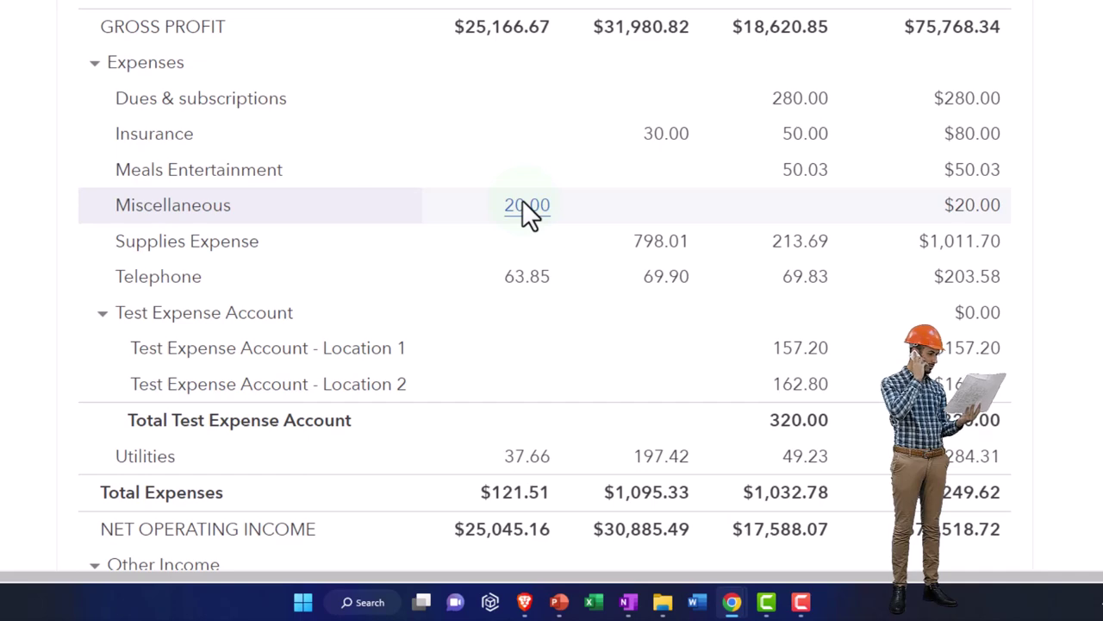
Open the transaction report behind the October Dues & subscriptions amount, review its expense, and return to the Profit and Loss
{"action": "left_click", "coordinate": [801, 102]}
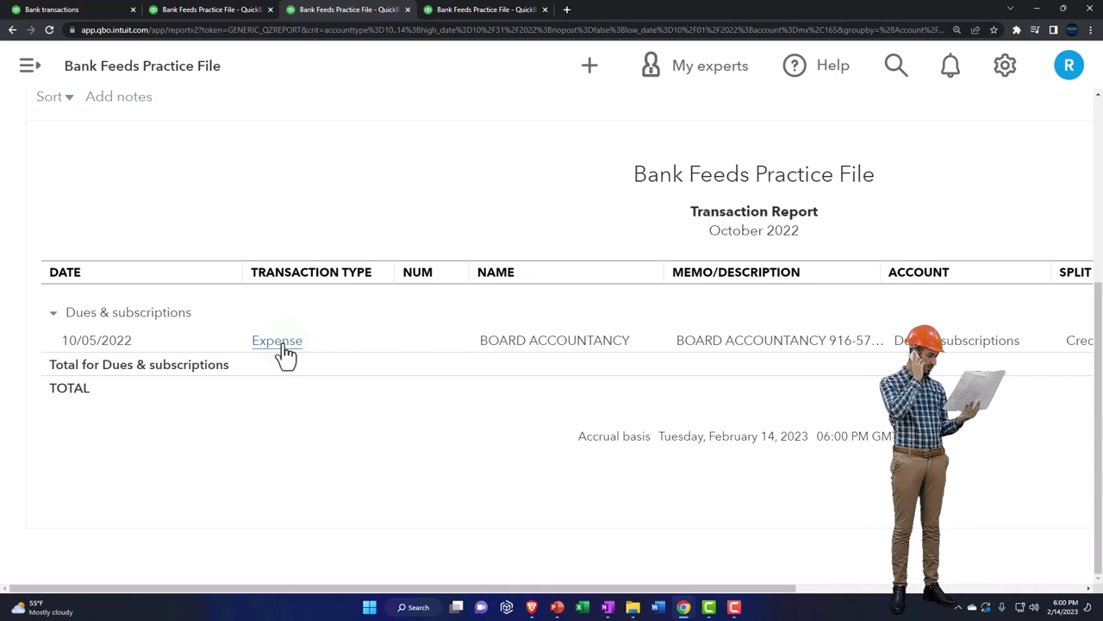
{"action": "scroll", "coordinate": [247, 353], "scroll_direction": "up", "scroll_amount": 5}
{"action": "left_click", "coordinate": [90, 113]}
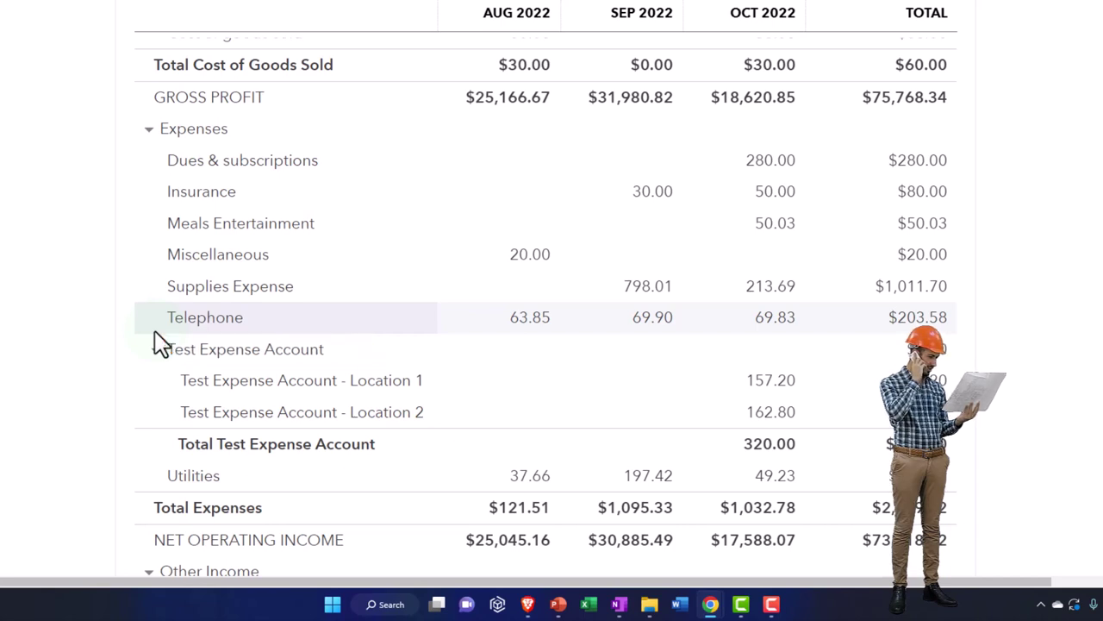
Collapse Test Expense Account to view its combined amounts, expand it again, and review the rest of the report
{"action": "left_click", "coordinate": [158, 351]}
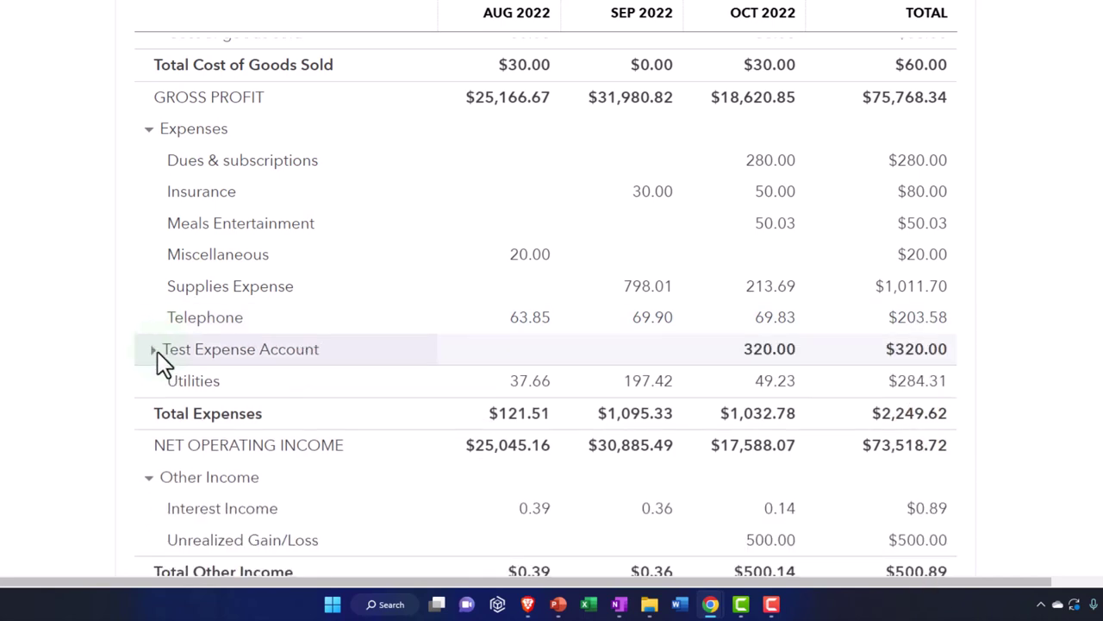
{"action": "left_click", "coordinate": [155, 350]}
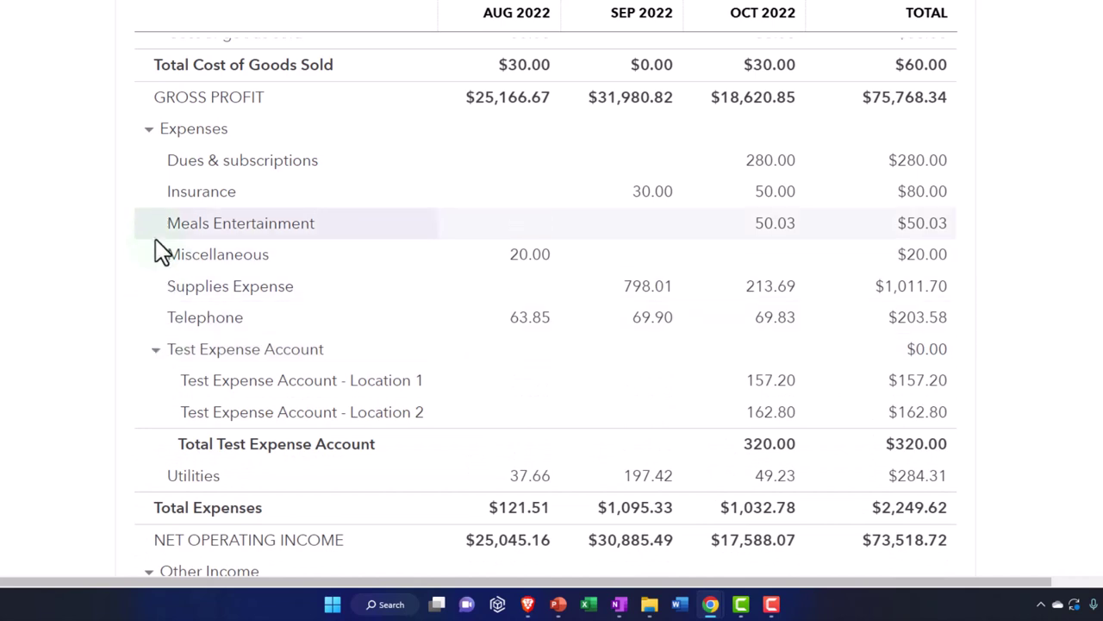
{"action": "scroll", "coordinate": [156, 242], "scroll_direction": "down", "scroll_amount": 3}
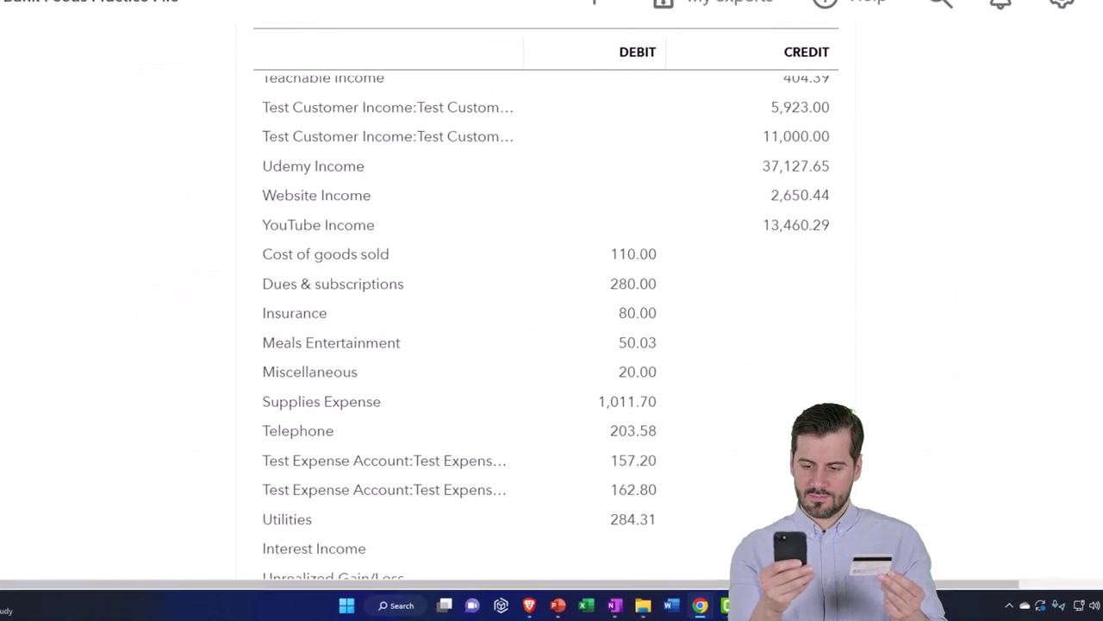
Duplicate the Trial Balance browser tab, open the Reports page in the copy, and hide the navigation sidebar
{"action": "right_click", "coordinate": [498, 10]}
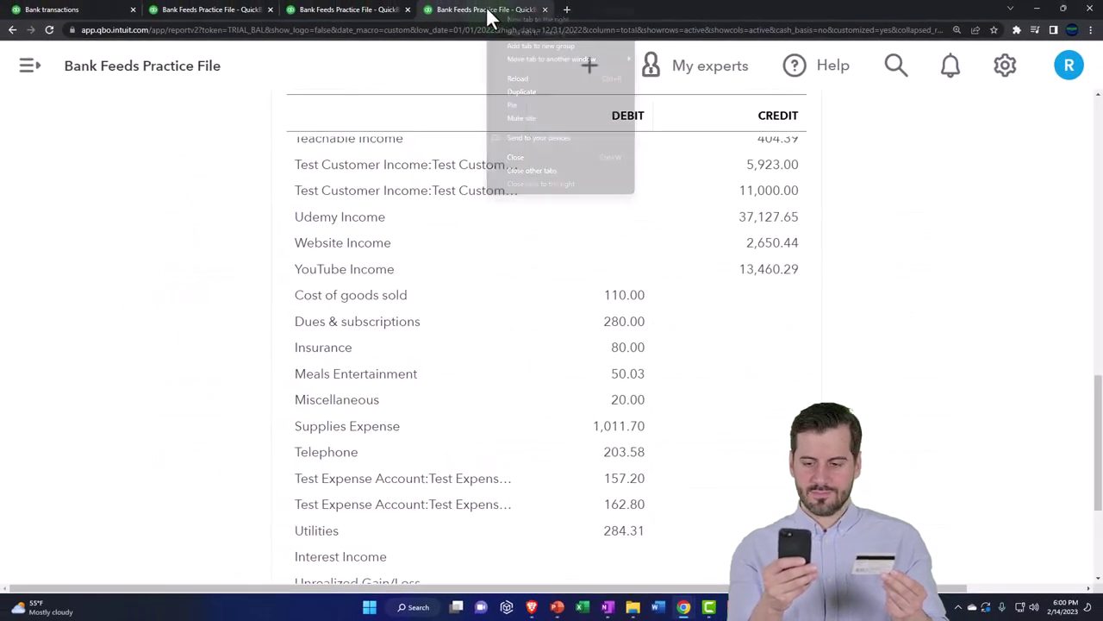
{"action": "left_click", "coordinate": [514, 92]}
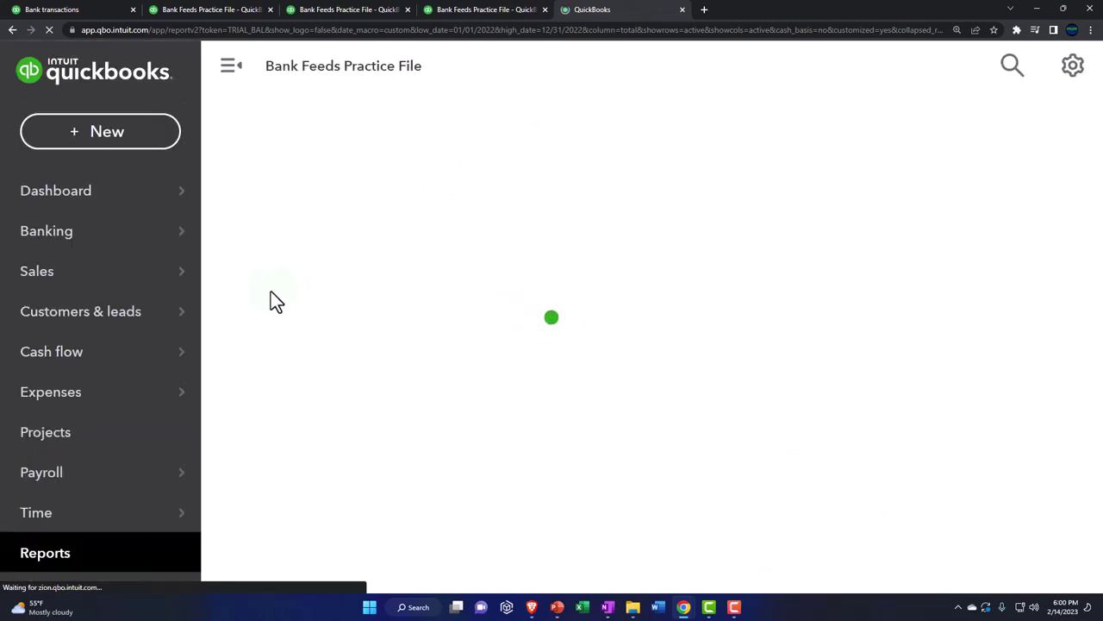
{"action": "left_click", "coordinate": [50, 559]}
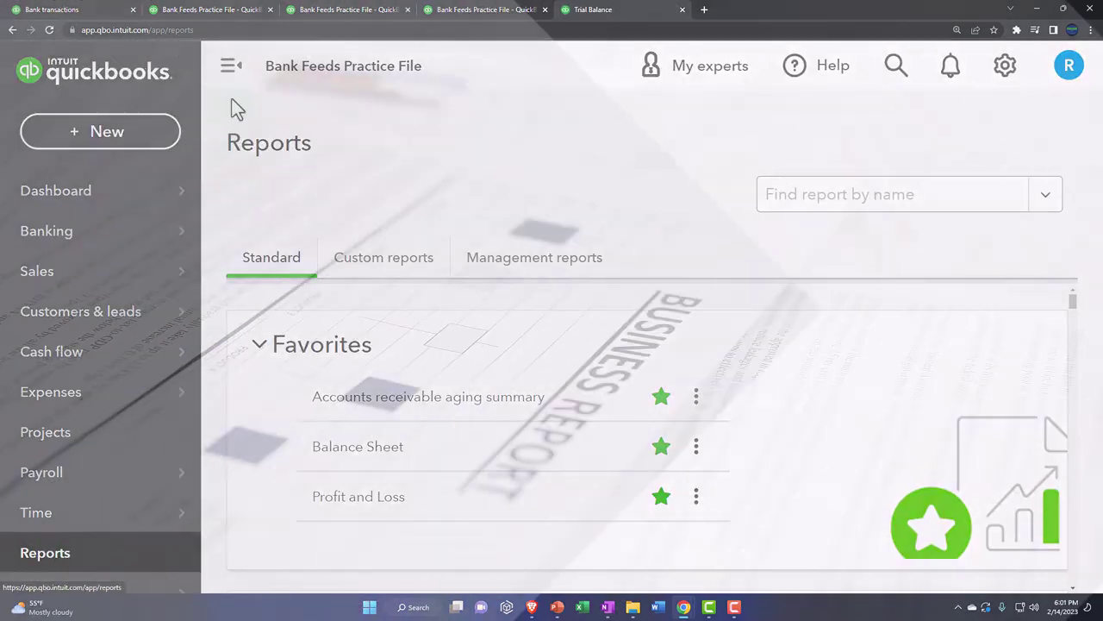
{"action": "left_click", "coordinate": [229, 69]}
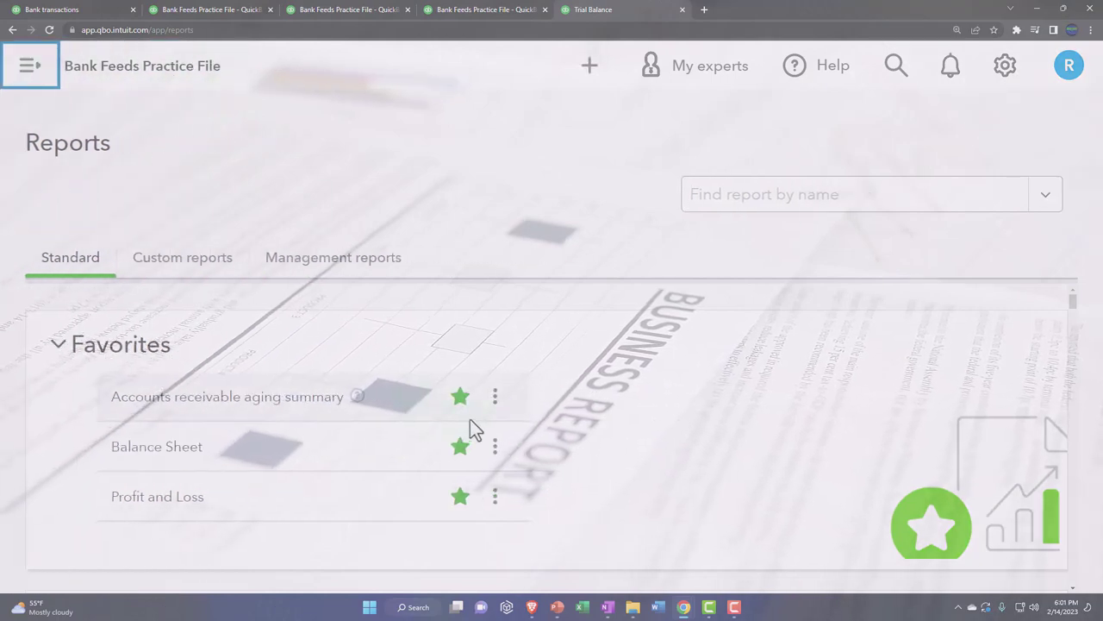
Examine the Business overview report list, including the Balance Sheet and Profit and Loss variations and the Statement of Cash Flows
{"action": "key", "text": "ctrl+minus"}
{"action": "scroll", "coordinate": [472, 418], "scroll_direction": "down", "scroll_amount": 3}
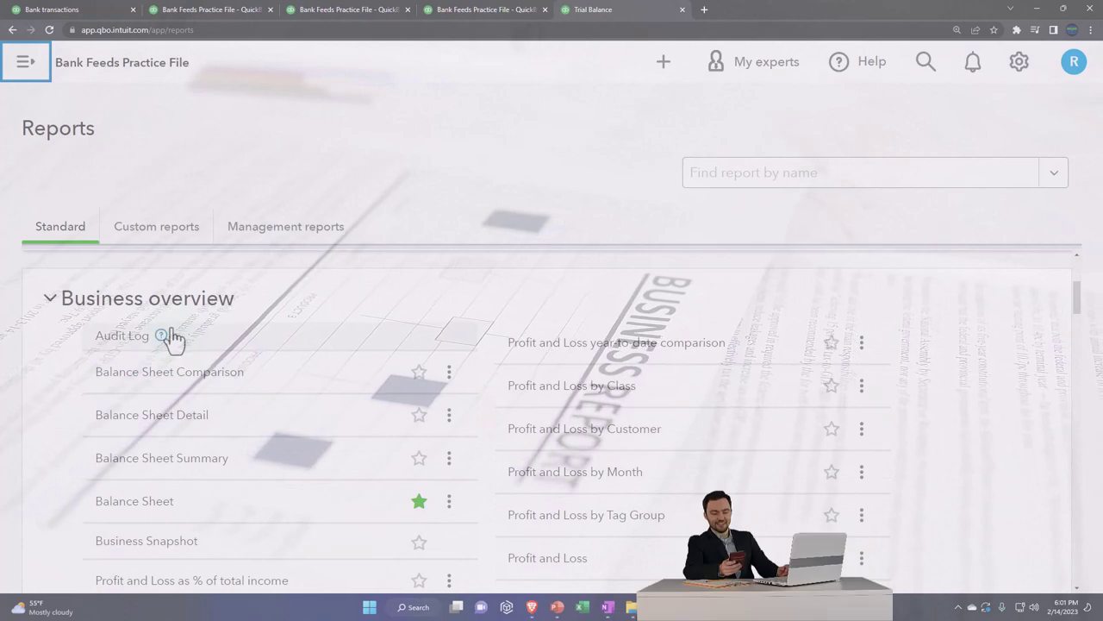
{"action": "scroll", "coordinate": [72, 360], "scroll_direction": "down", "scroll_amount": 1}
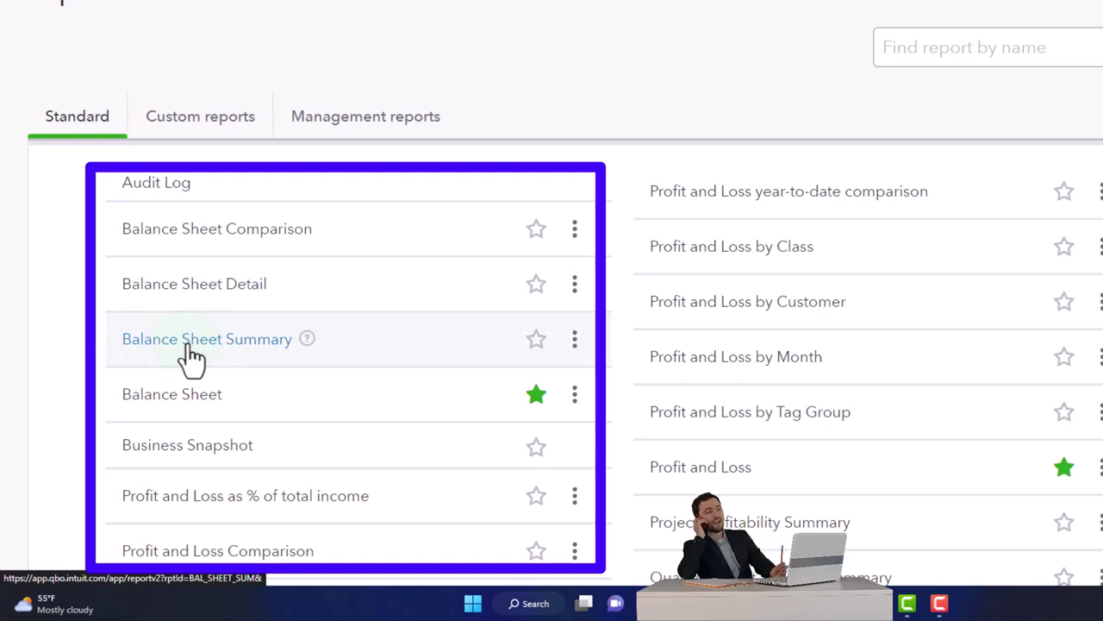
{"action": "scroll", "coordinate": [190, 357], "scroll_direction": "down", "scroll_amount": 1}
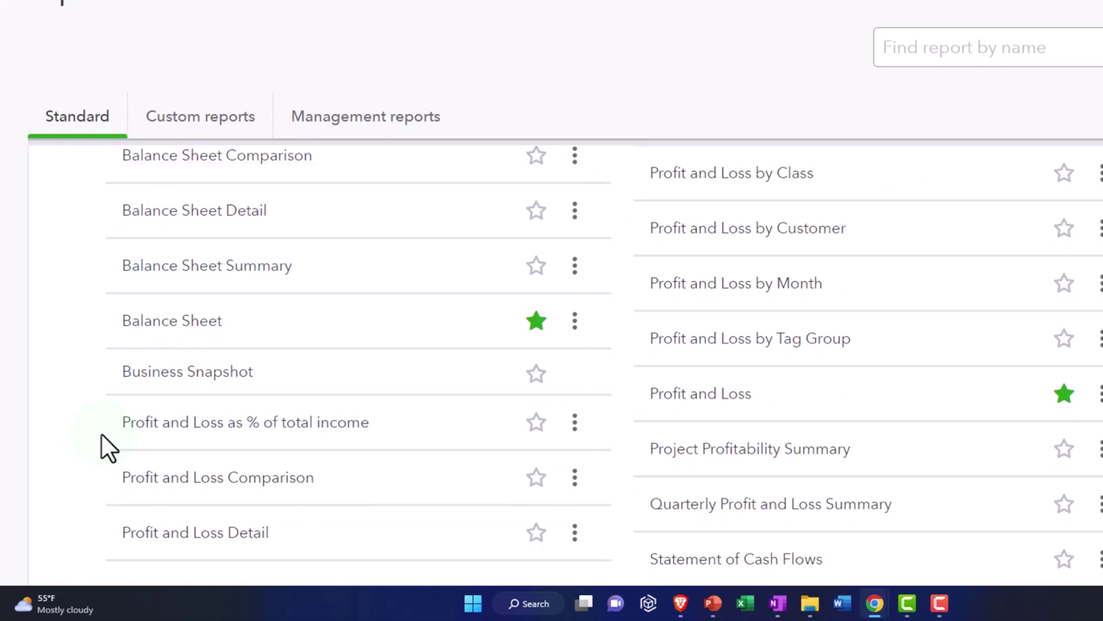
{"action": "scroll", "coordinate": [108, 439], "scroll_direction": "down", "scroll_amount": 1}
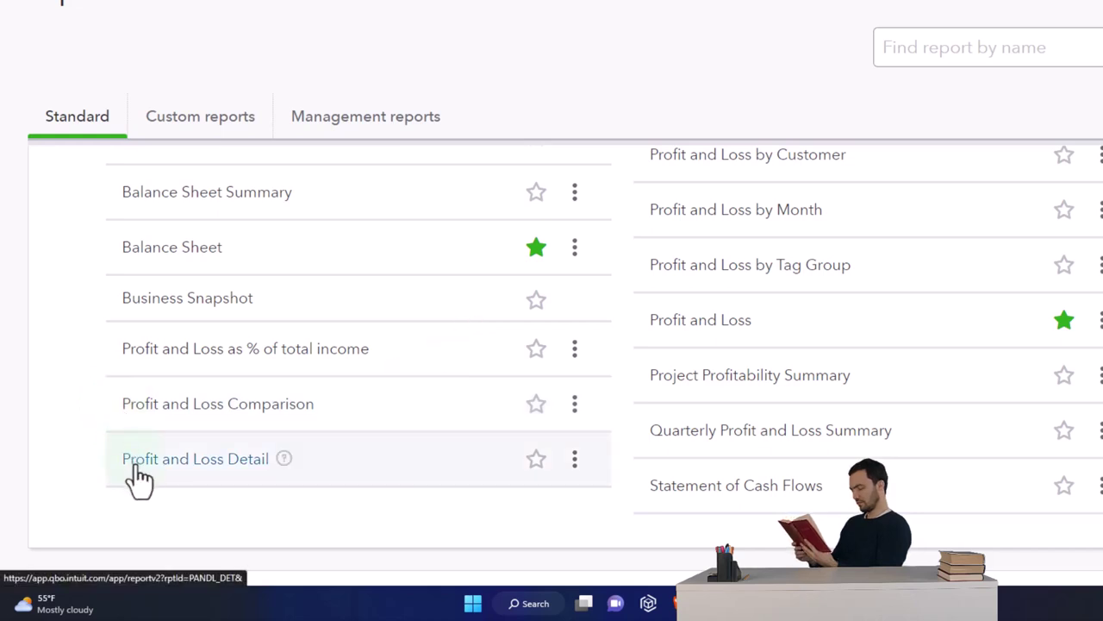
{"action": "scroll", "coordinate": [606, 525], "scroll_direction": "up", "scroll_amount": 3}
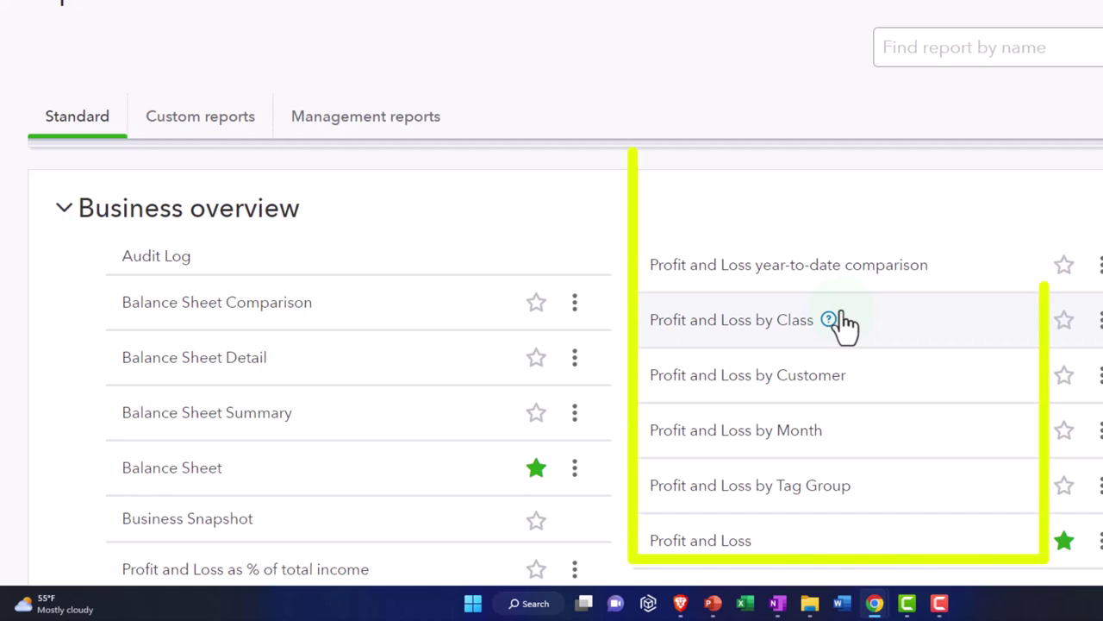
{"action": "scroll", "coordinate": [845, 326], "scroll_direction": "down", "scroll_amount": 1}
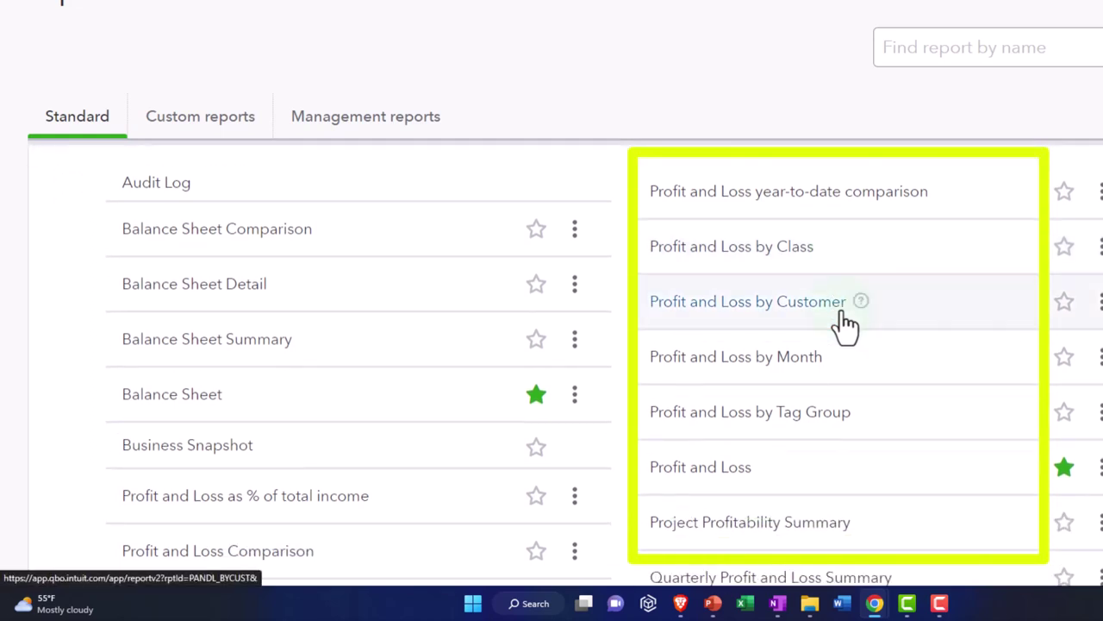
{"action": "scroll", "coordinate": [844, 326], "scroll_direction": "down", "scroll_amount": 1}
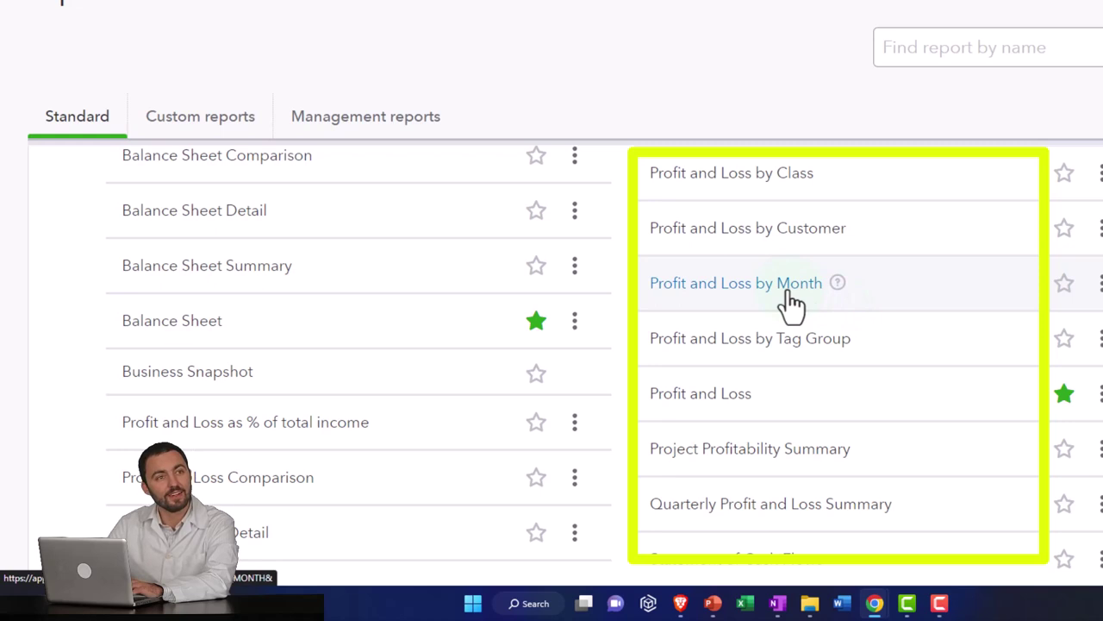
{"action": "scroll", "coordinate": [791, 303], "scroll_direction": "down", "scroll_amount": 1}
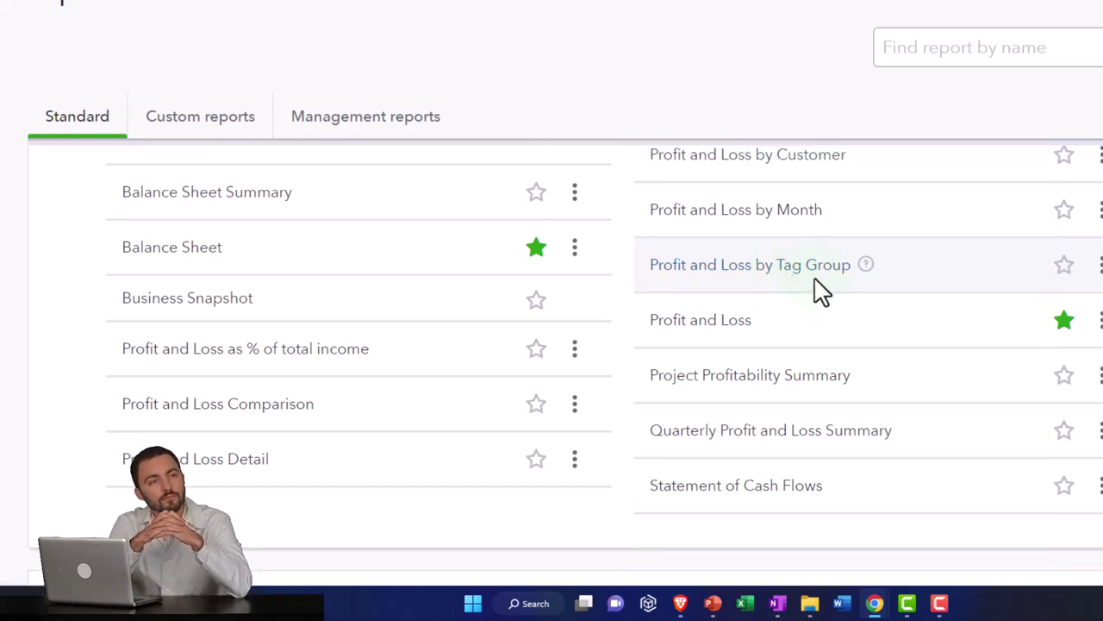
{"action": "scroll", "coordinate": [821, 291], "scroll_direction": "down", "scroll_amount": 1}
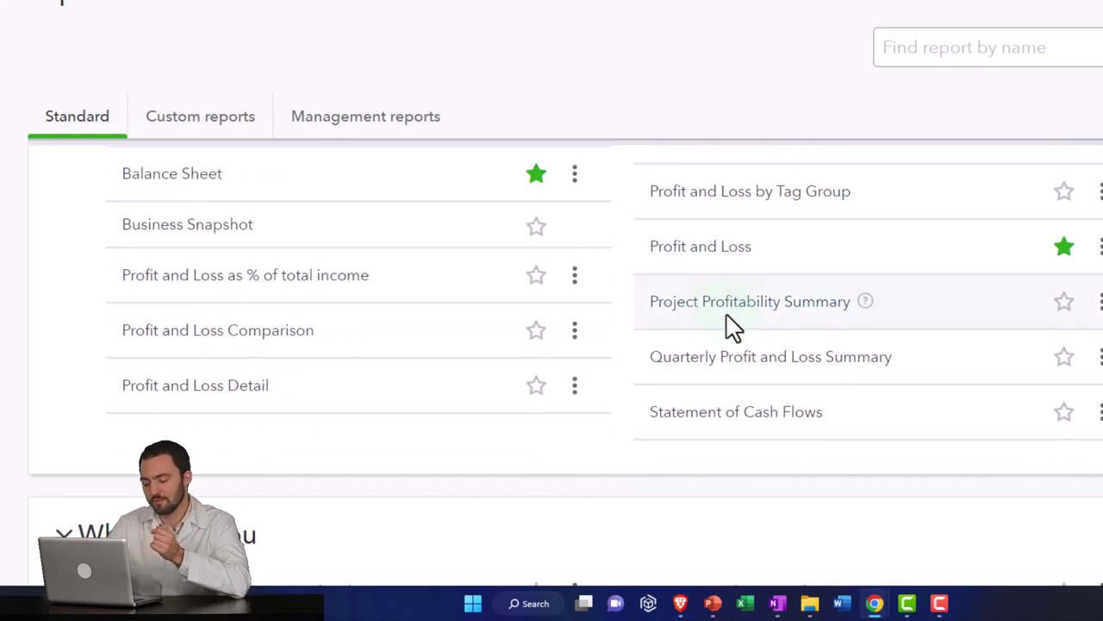
{"action": "scroll", "coordinate": [731, 325], "scroll_direction": "down", "scroll_amount": 1}
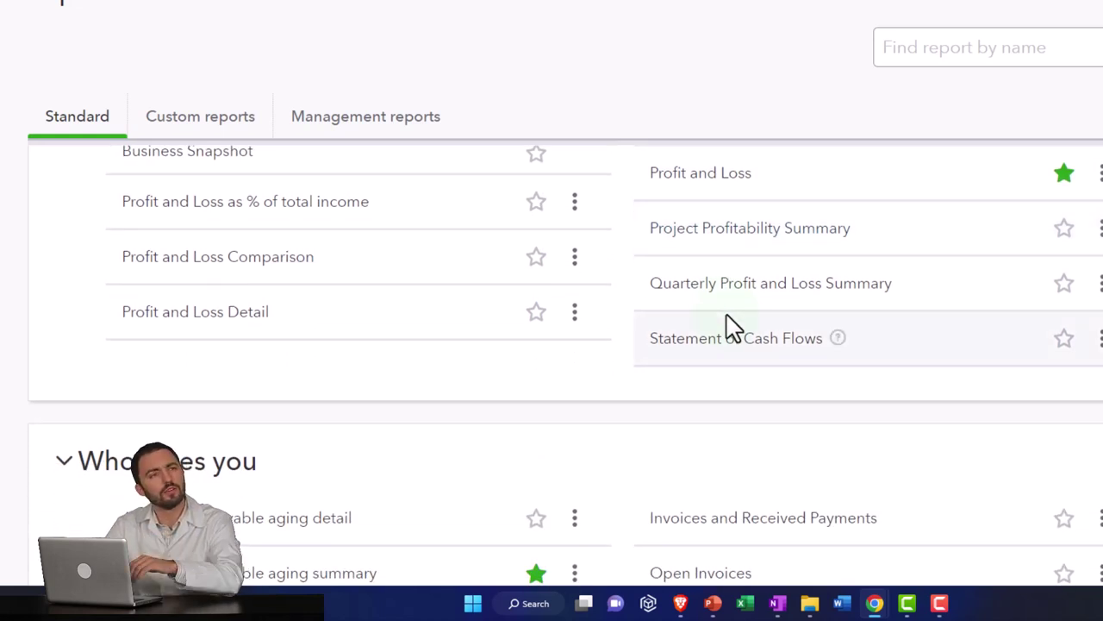
{"action": "scroll", "coordinate": [731, 328], "scroll_direction": "down", "scroll_amount": 1}
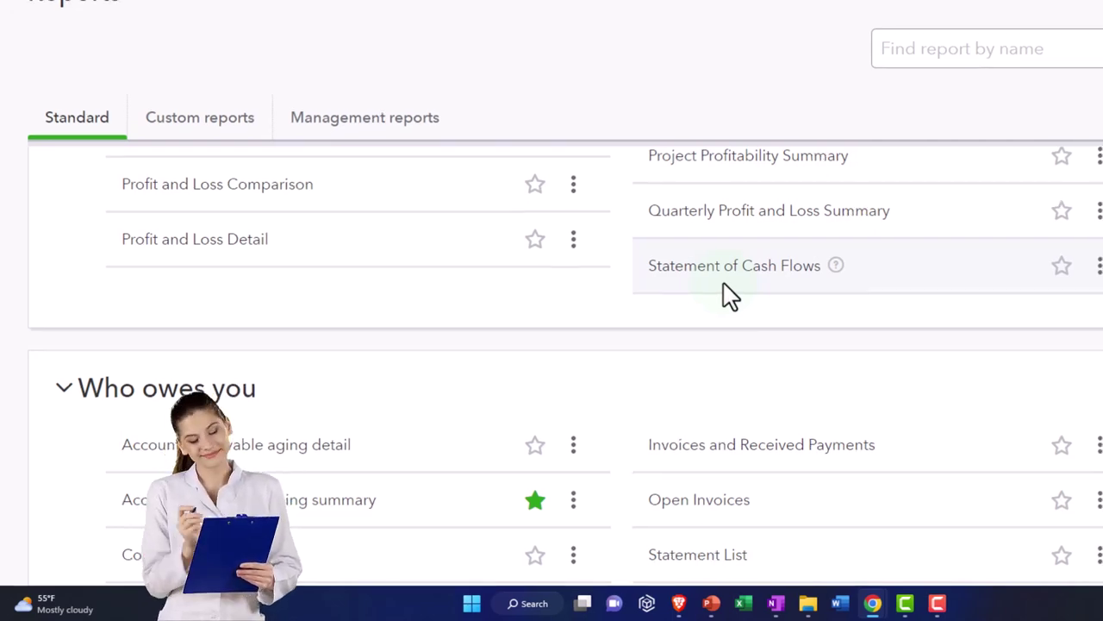
Browse the Who owes you reports, switch to the Balance Sheet, and expand Assets to view Accounts Receivable (A/R)
{"action": "scroll", "coordinate": [728, 296], "scroll_direction": "down", "scroll_amount": 3}
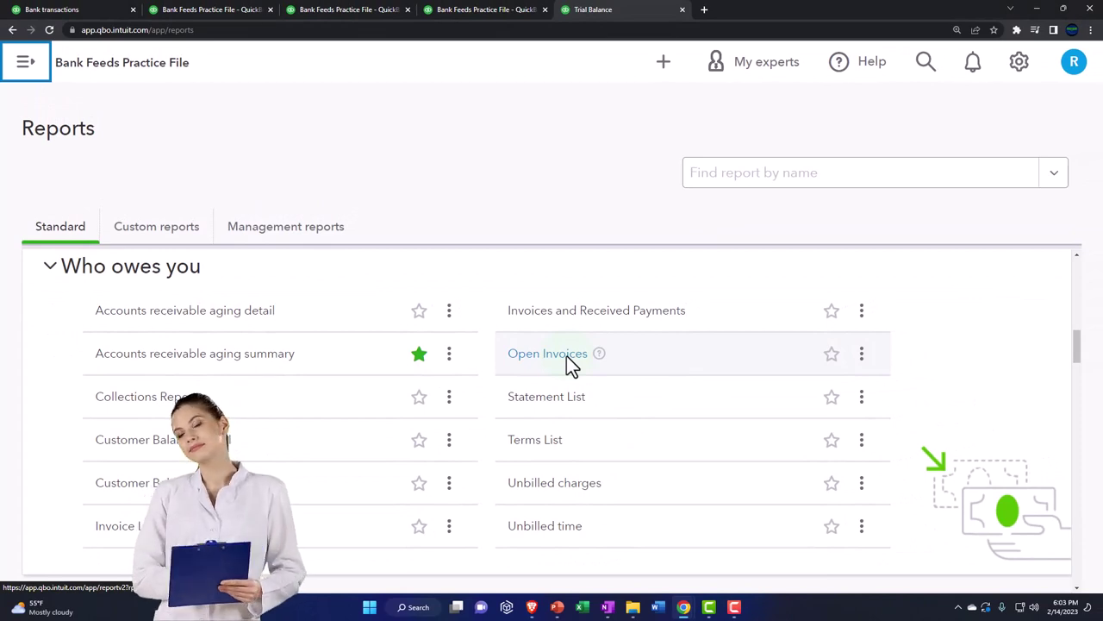
{"action": "left_click", "coordinate": [566, 355]}
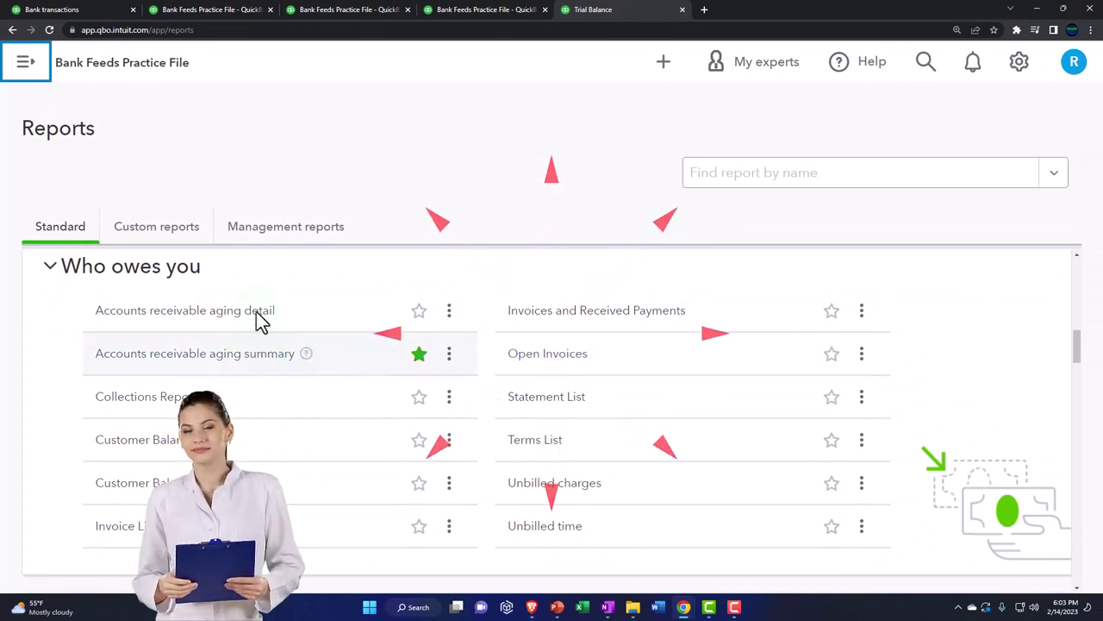
{"action": "left_click", "coordinate": [214, 10]}
{"action": "scroll", "coordinate": [313, 379], "scroll_direction": "up", "scroll_amount": 5}
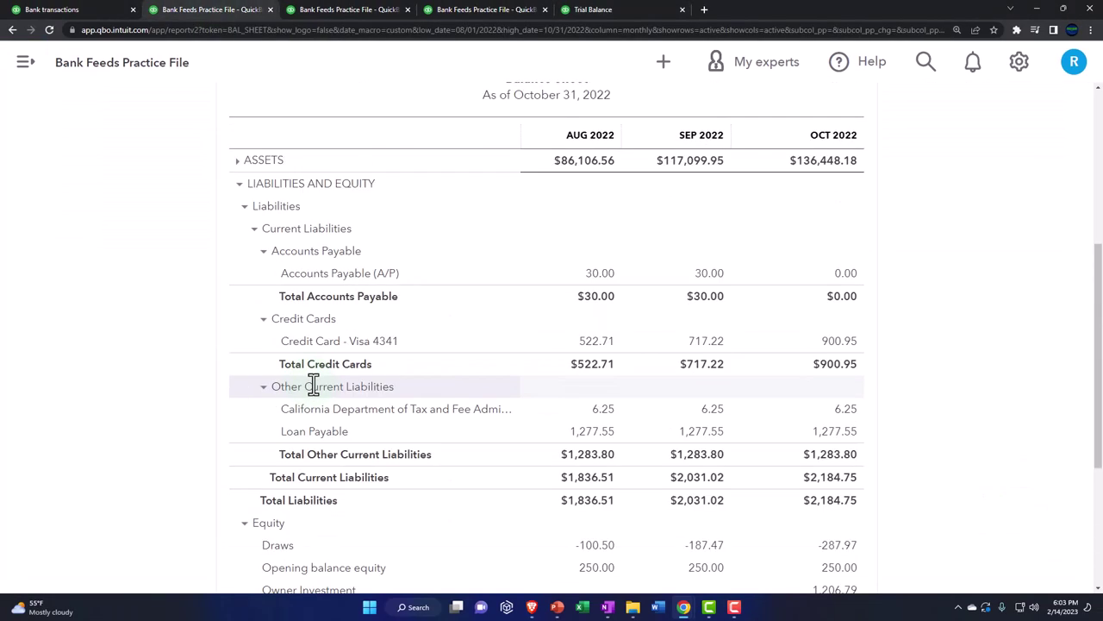
{"action": "scroll", "coordinate": [318, 394], "scroll_direction": "up", "scroll_amount": 2}
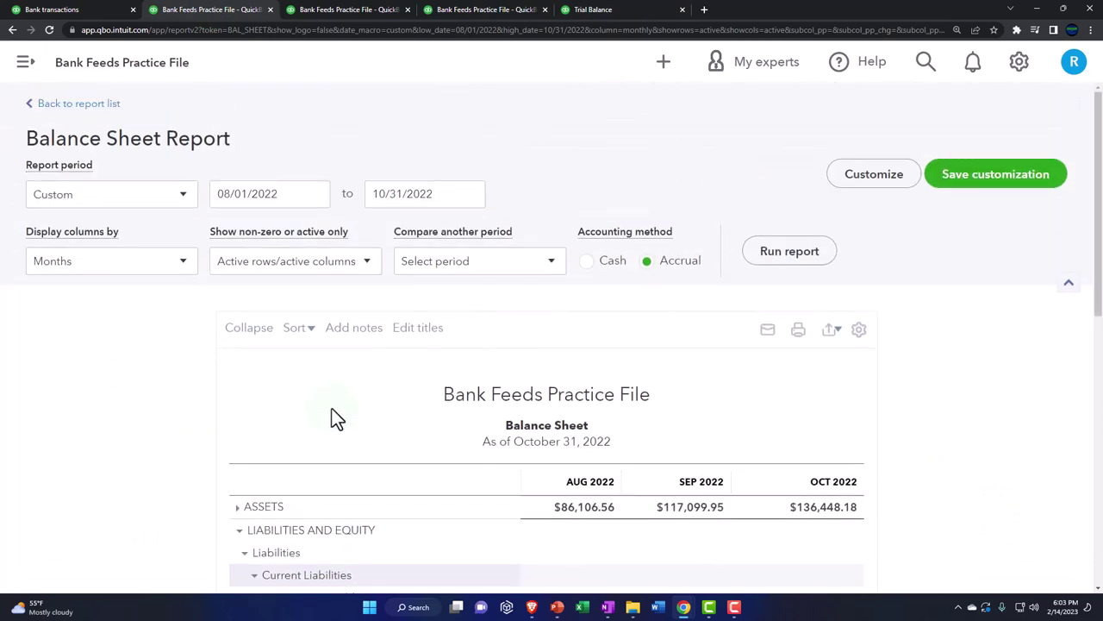
{"action": "left_click", "coordinate": [238, 507]}
{"action": "scroll", "coordinate": [242, 510], "scroll_direction": "down", "scroll_amount": 2}
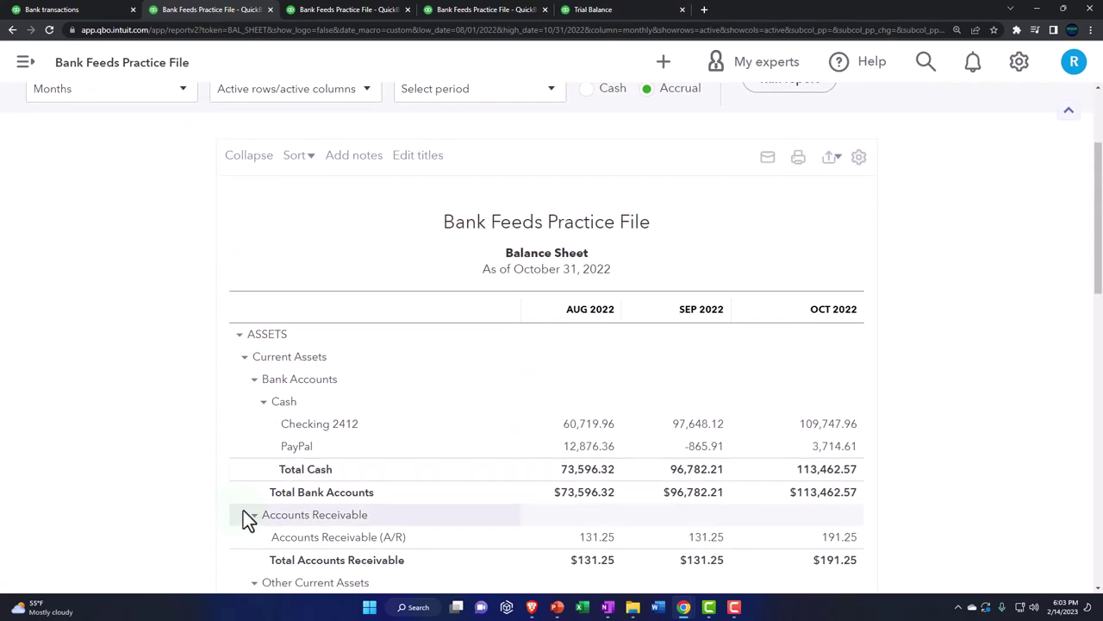
{"action": "scroll", "coordinate": [434, 471], "scroll_direction": "down", "scroll_amount": 1}
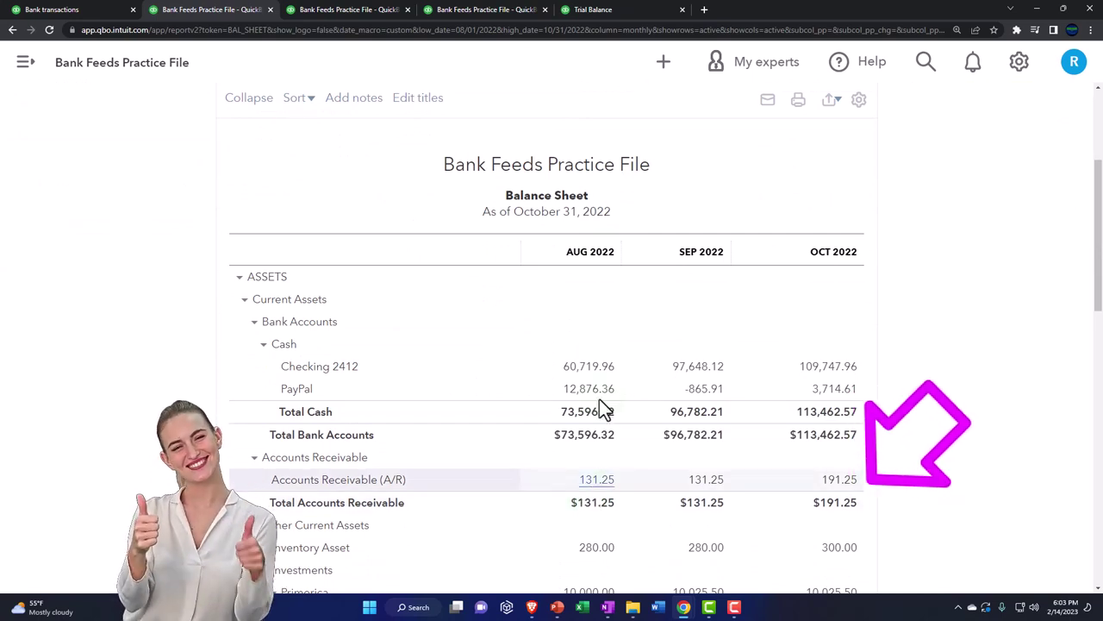
Return to the report list, open Accounts receivable aging summary in a new browser tab, and hide its navigation sidebar
{"action": "left_click", "coordinate": [591, 10]}
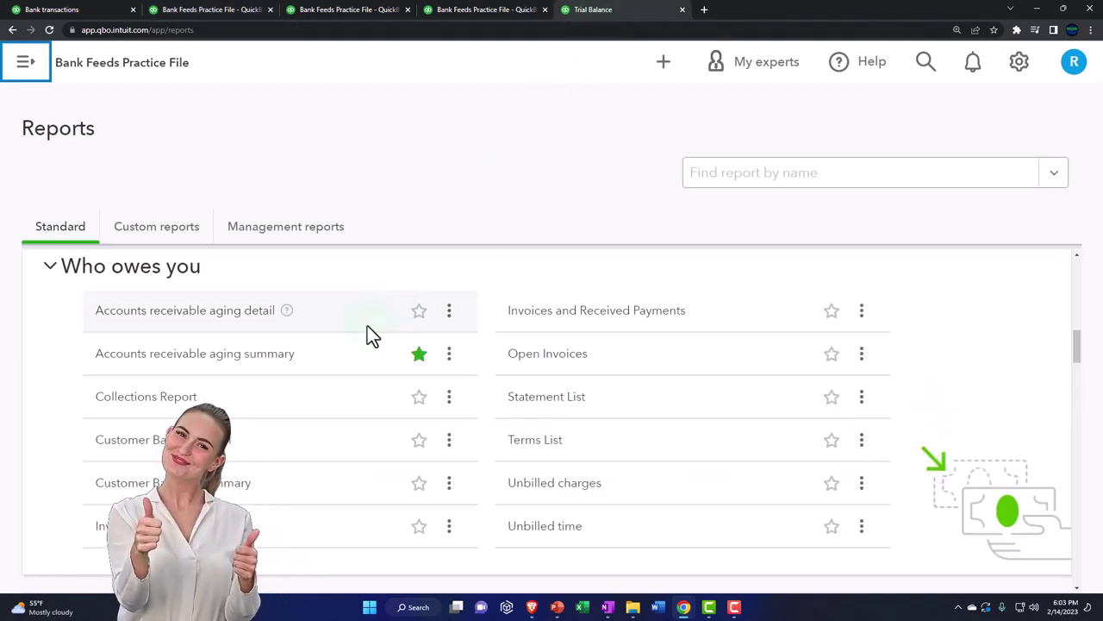
{"action": "right_click", "coordinate": [188, 365]}
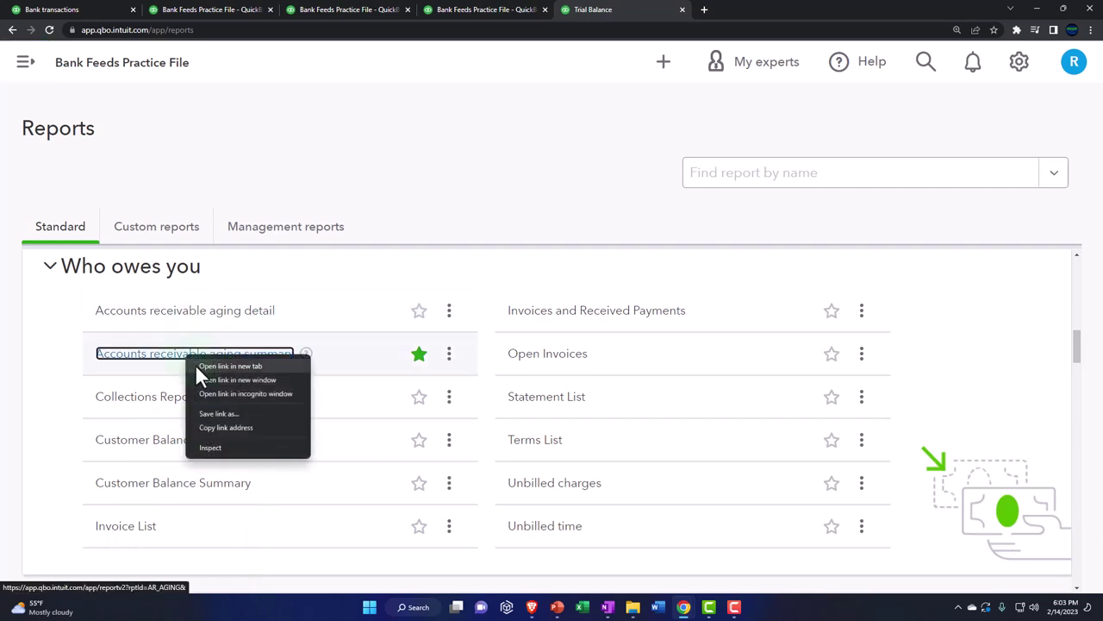
{"action": "left_click", "coordinate": [204, 373]}
{"action": "left_click", "coordinate": [731, 10]}
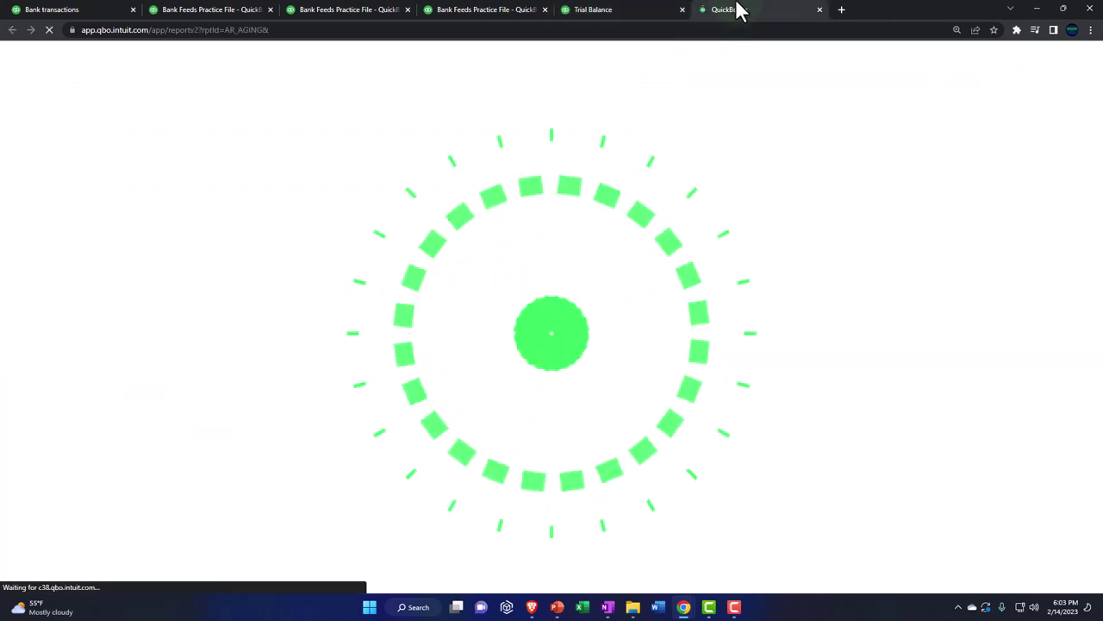
{"action": "left_click", "coordinate": [198, 67]}
{"action": "scroll", "coordinate": [320, 295], "scroll_direction": "down", "scroll_amount": 1}
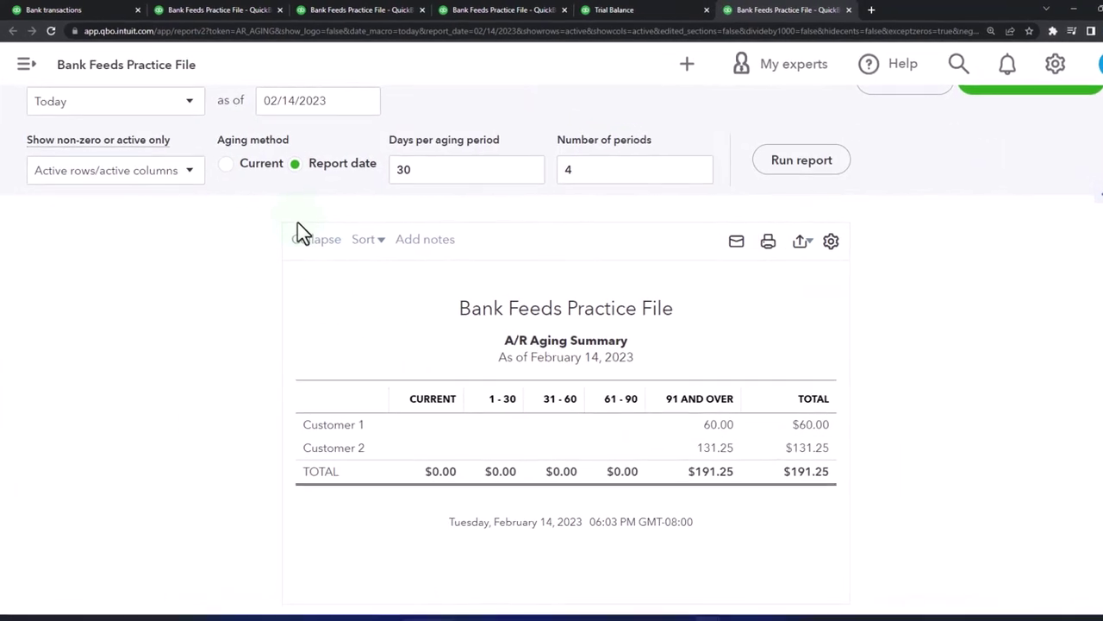
Run the A/R Aging Summary as of 10/31/2022 and compare its total with the Balance Sheet's October Accounts Receivable
{"action": "scroll", "coordinate": [297, 229], "scroll_direction": "up", "scroll_amount": 2}
{"action": "triple_click", "coordinate": [334, 199]}
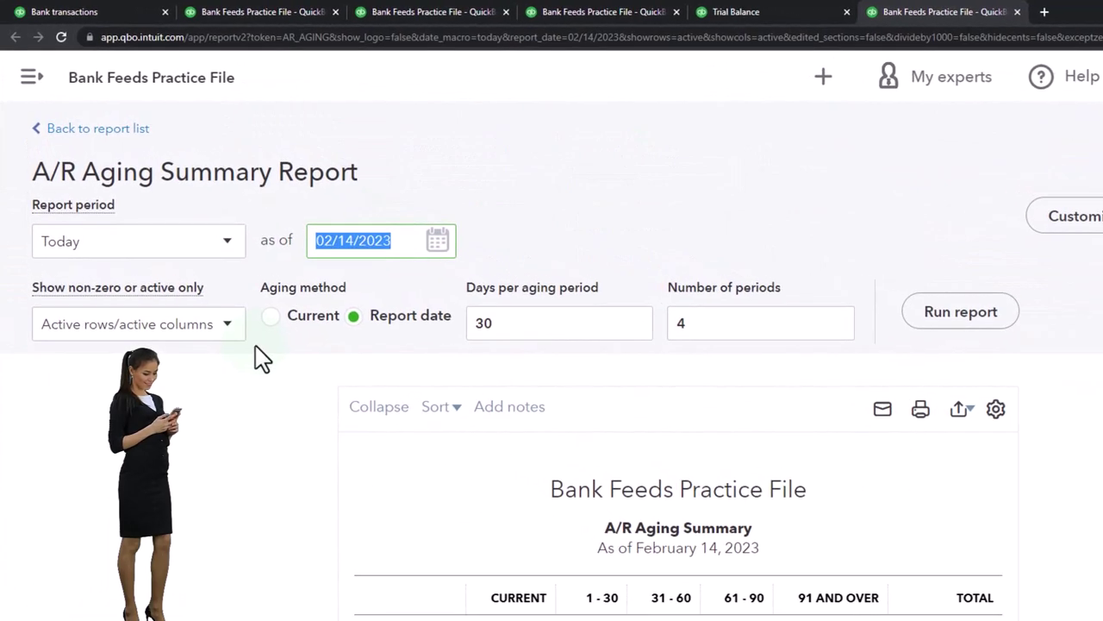
{"action": "type", "text": "103122"}
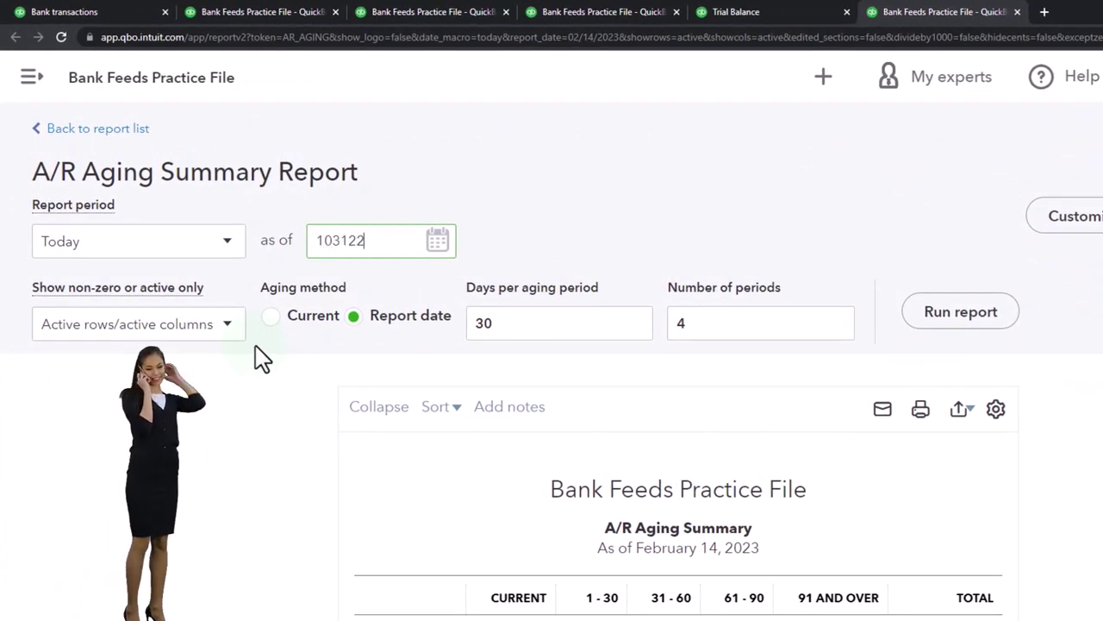
{"action": "key", "text": "Tab"}
{"action": "left_click", "coordinate": [960, 315]}
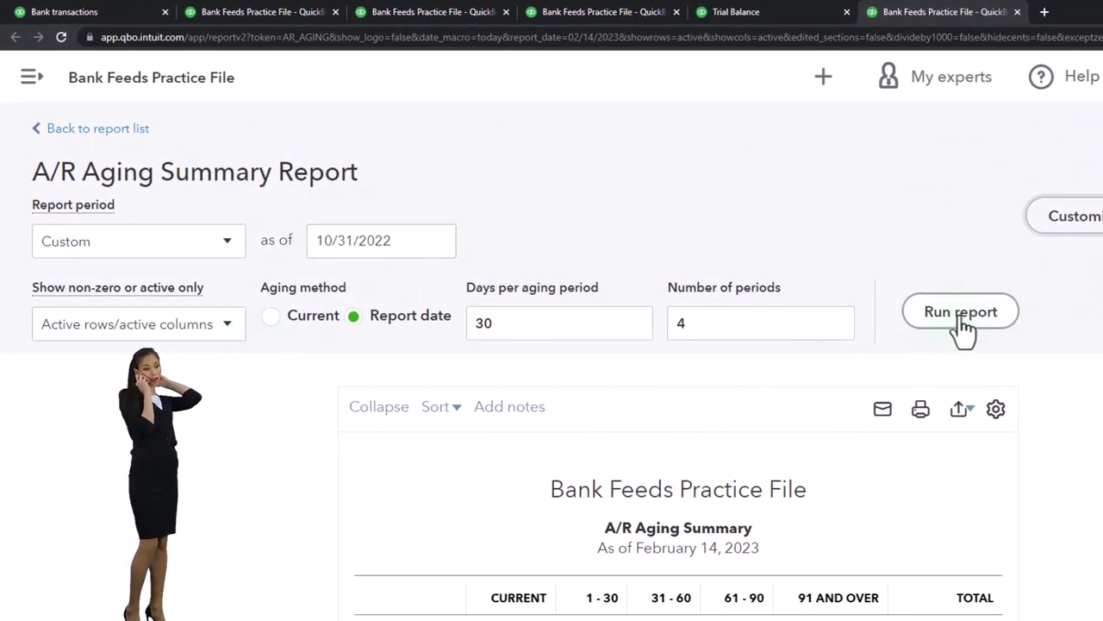
{"action": "scroll", "coordinate": [892, 394], "scroll_direction": "down", "scroll_amount": 1}
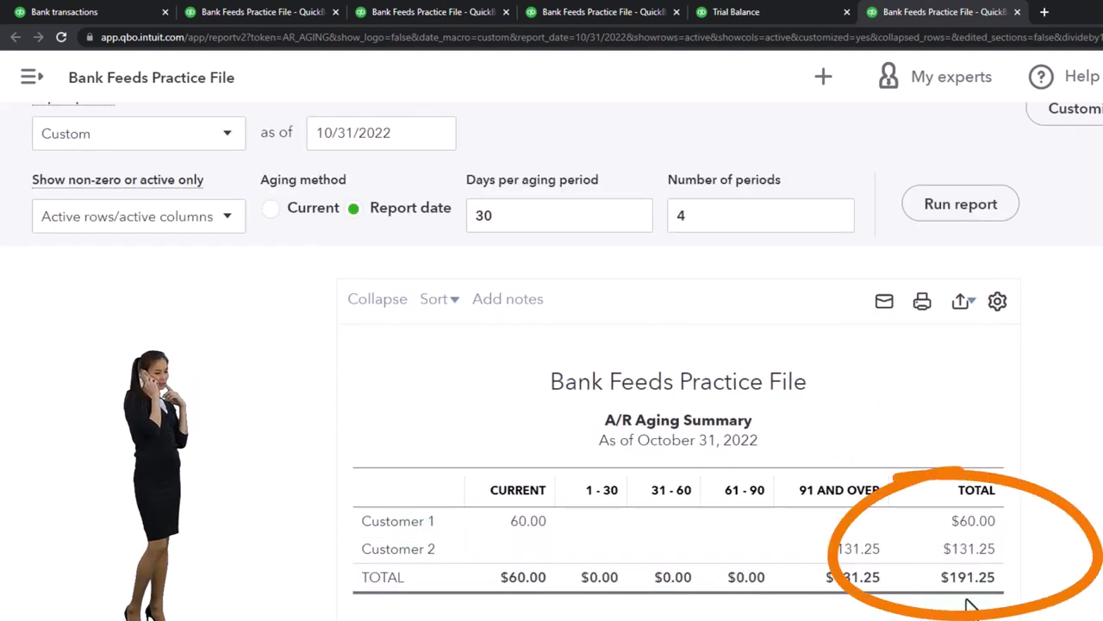
{"action": "left_click", "coordinate": [269, 12]}
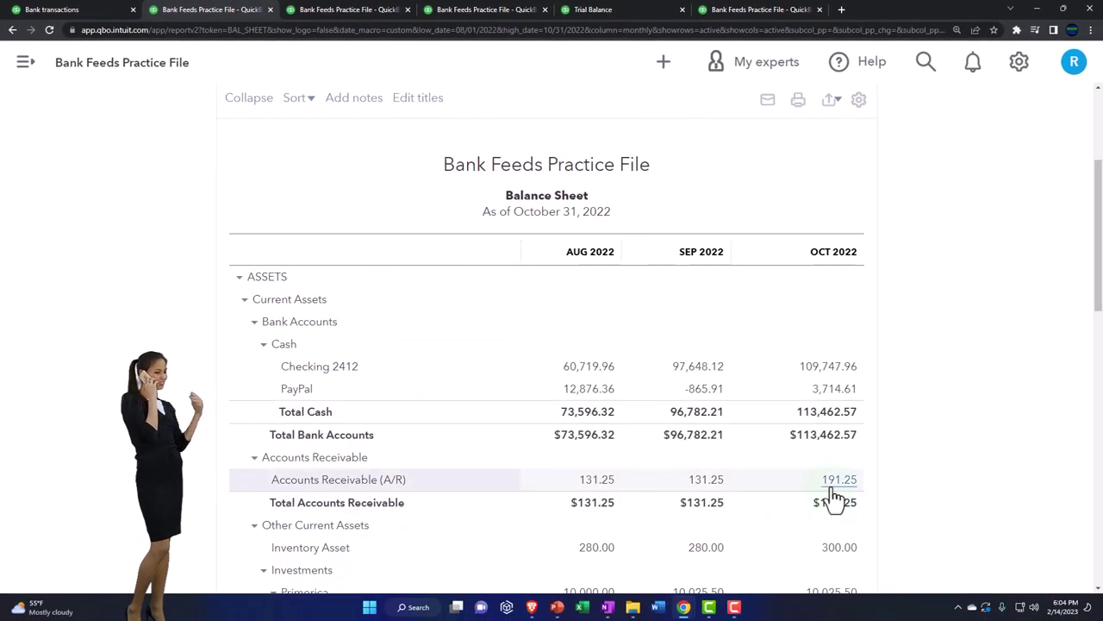
{"action": "left_click", "coordinate": [746, 9]}
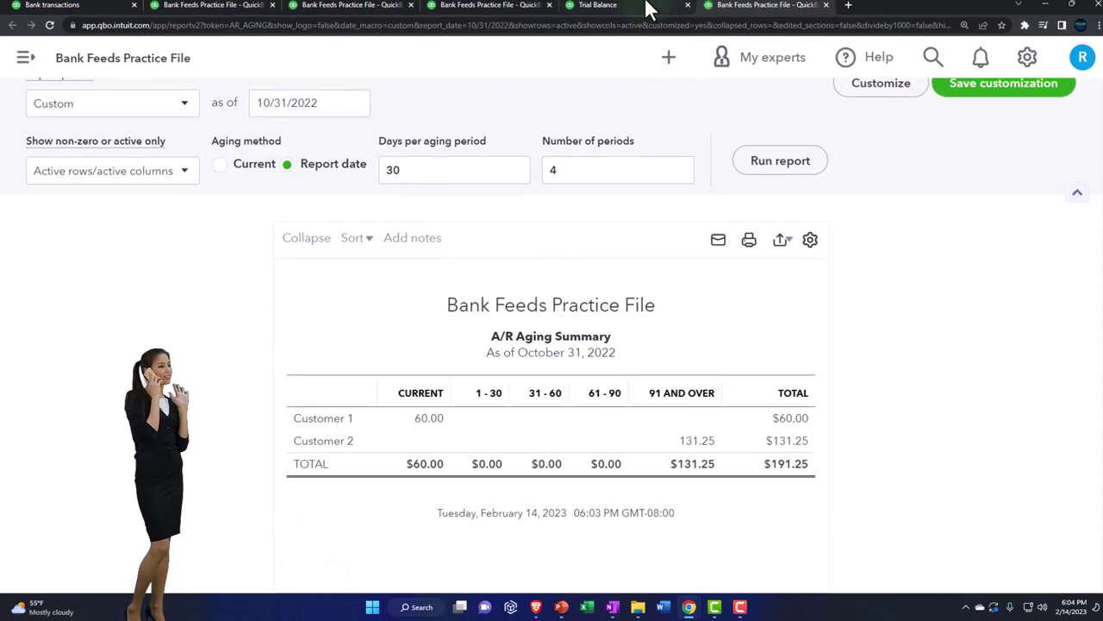
Go back to the report list and review the remaining Who owes you reports and the Sales and customers section
{"action": "key", "text": "alt+Left"}
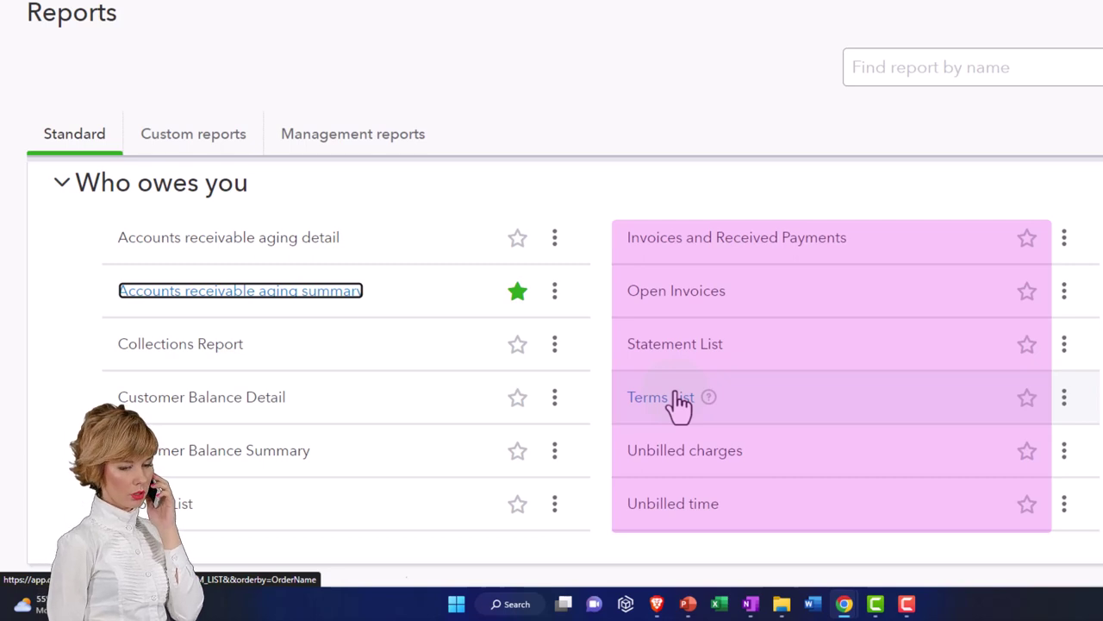
{"action": "scroll", "coordinate": [681, 403], "scroll_direction": "down", "scroll_amount": 1}
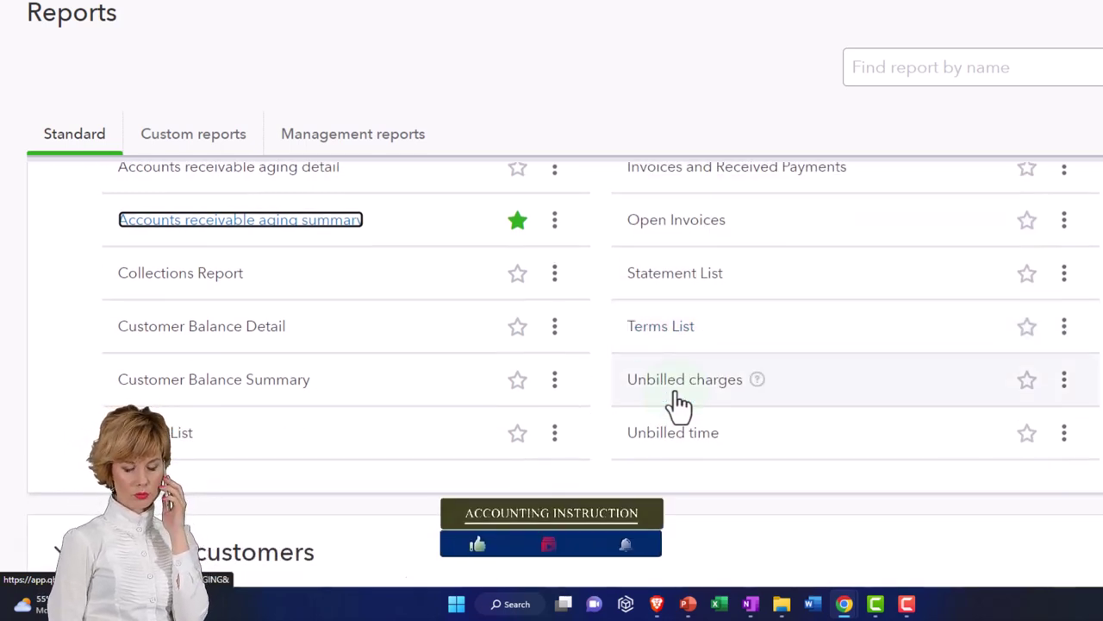
{"action": "scroll", "coordinate": [681, 403], "scroll_direction": "down", "scroll_amount": 1}
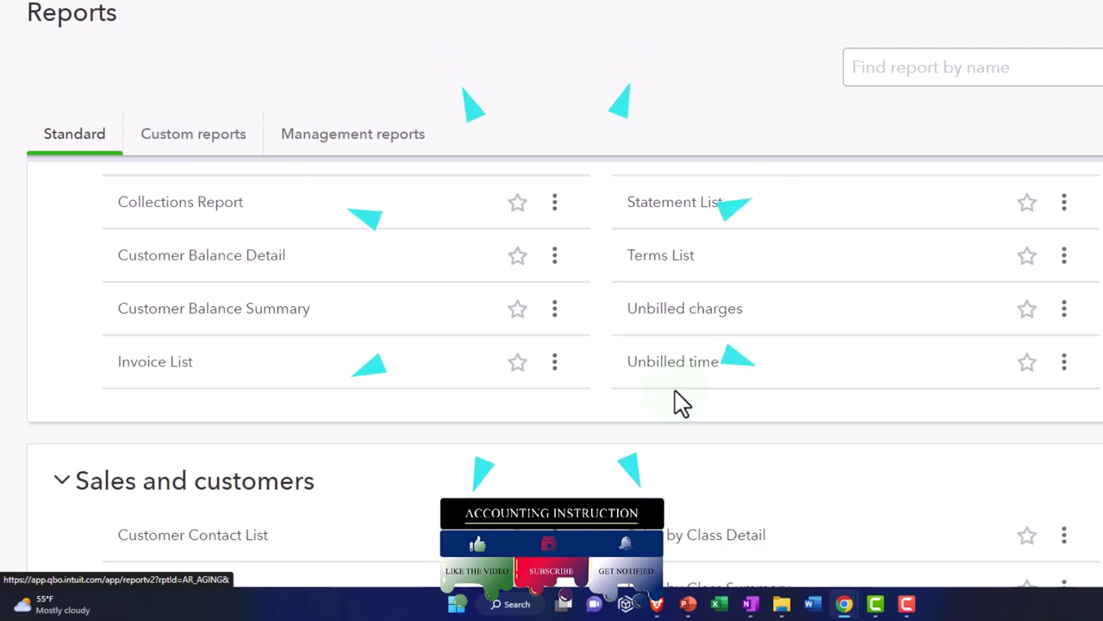
{"action": "scroll", "coordinate": [681, 404], "scroll_direction": "down", "scroll_amount": 1}
{"action": "scroll", "coordinate": [680, 403], "scroll_direction": "down", "scroll_amount": 3}
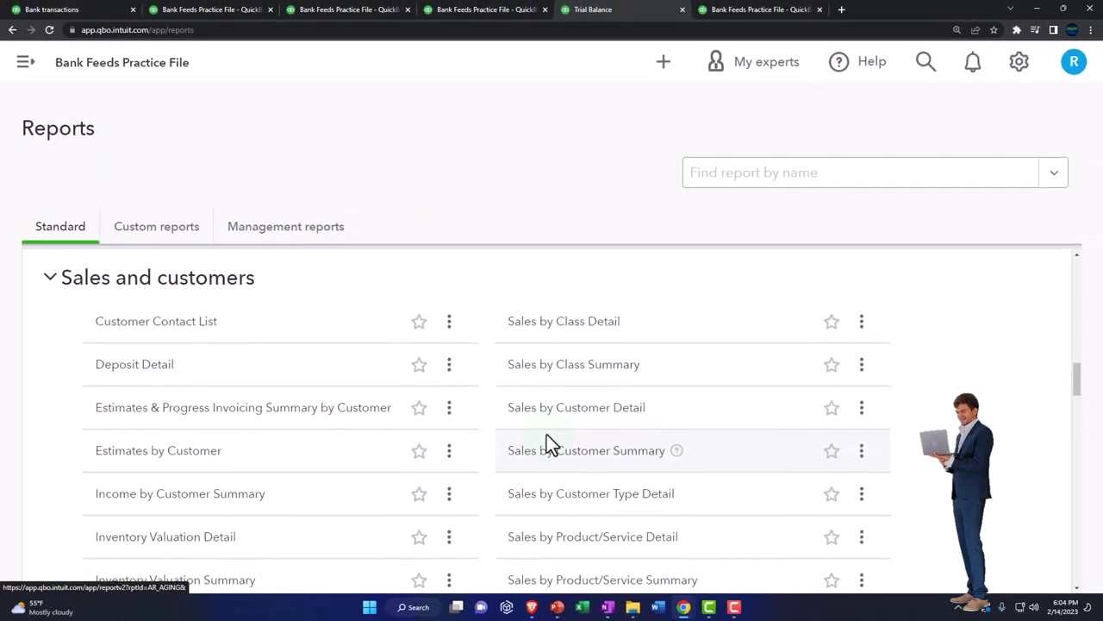
Review the income accounts on the Profit and Loss, then return to the Sales and customers report list
{"action": "left_click", "coordinate": [330, 11]}
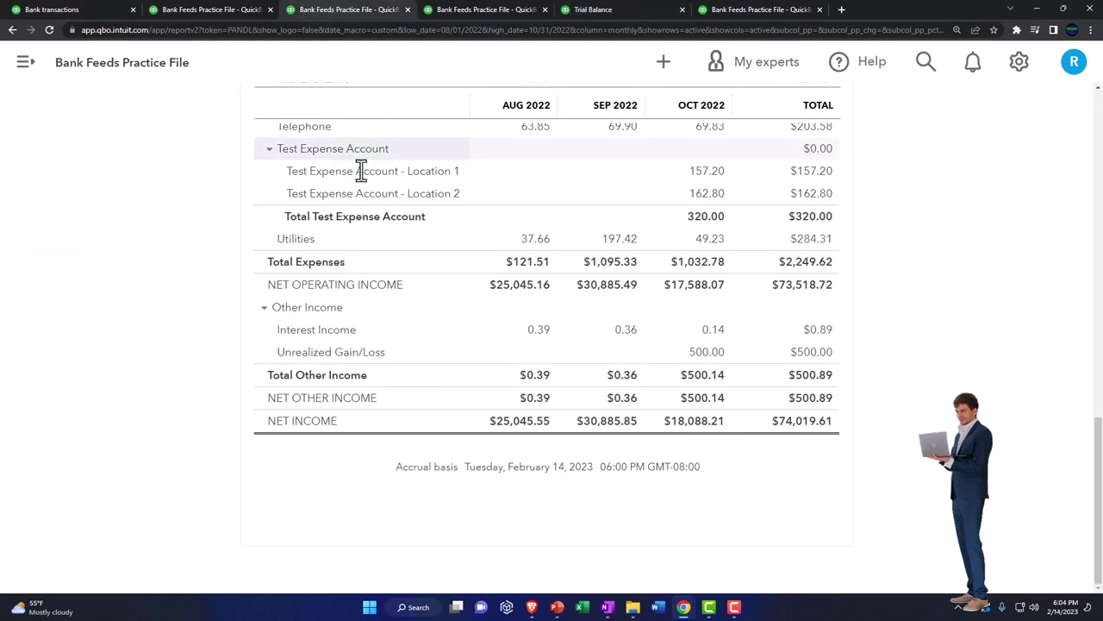
{"action": "scroll", "coordinate": [370, 272], "scroll_direction": "up", "scroll_amount": 4}
{"action": "scroll", "coordinate": [372, 278], "scroll_direction": "up", "scroll_amount": 8}
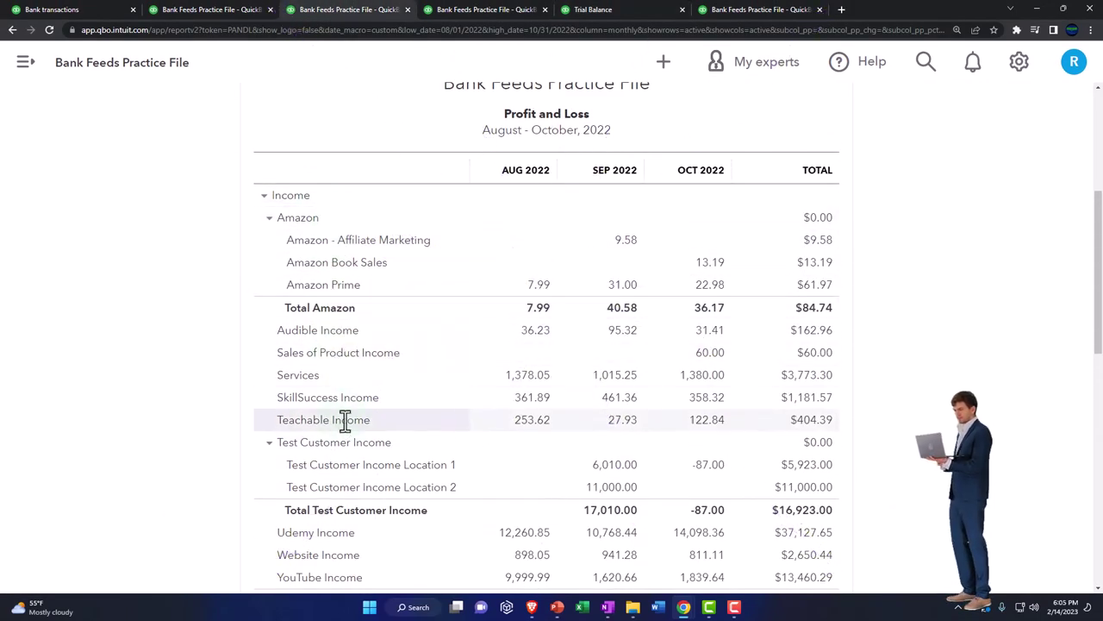
{"action": "left_click", "coordinate": [731, 13]}
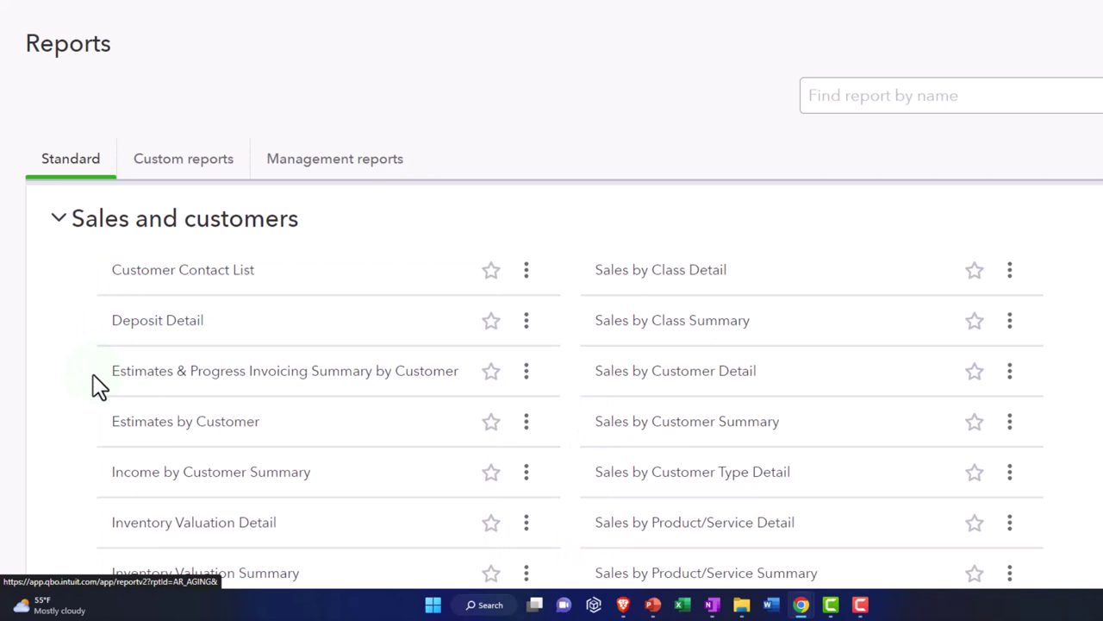
{"action": "scroll", "coordinate": [99, 386], "scroll_direction": "down", "scroll_amount": 1}
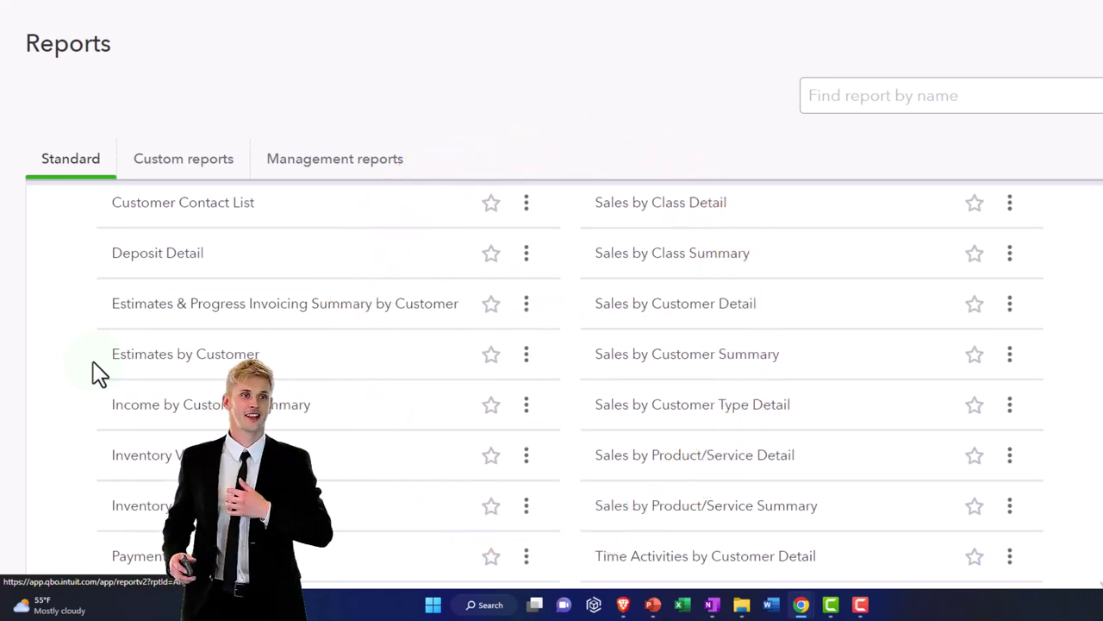
Open the Inventory Valuation Summary report from the Sales and customers section in a new browser tab and switch to it
{"action": "scroll", "coordinate": [99, 372], "scroll_direction": "down", "scroll_amount": 1}
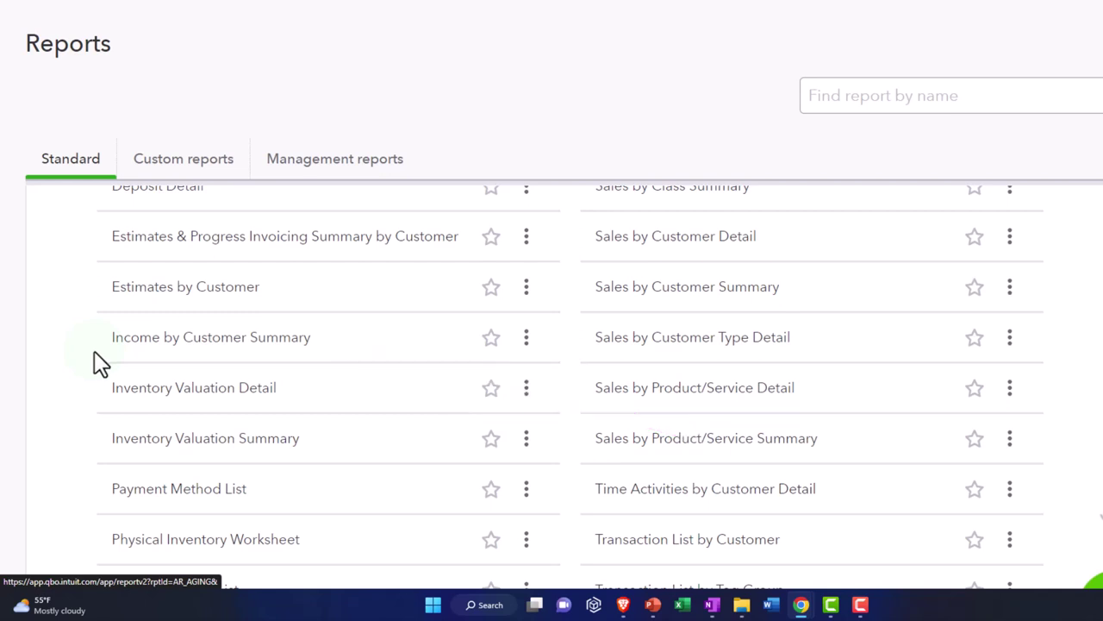
{"action": "scroll", "coordinate": [93, 351], "scroll_direction": "down", "scroll_amount": 1}
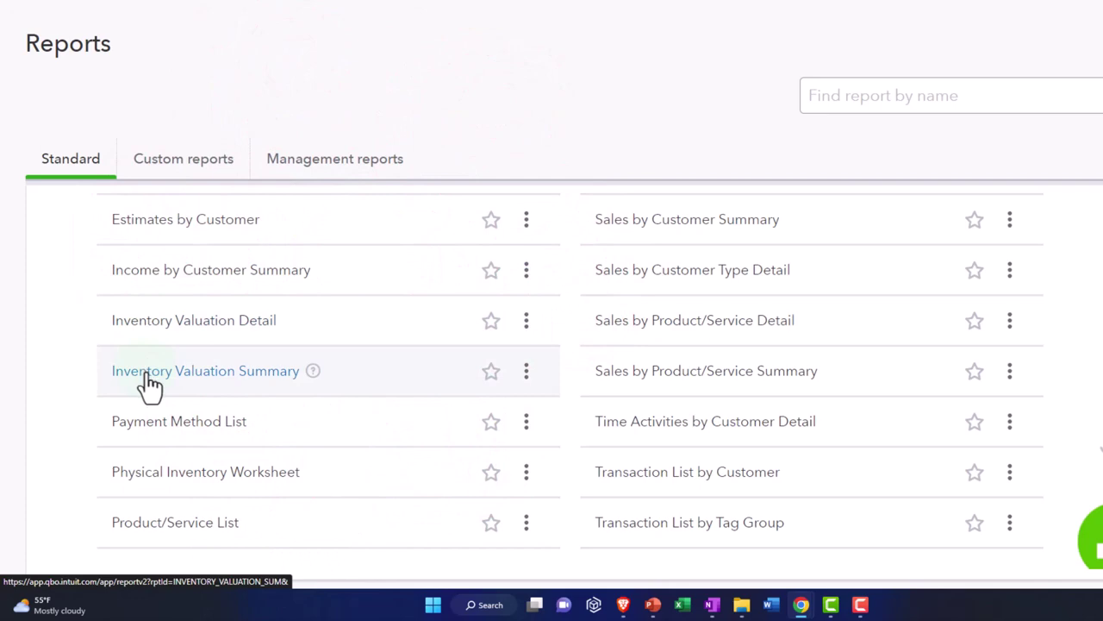
{"action": "right_click", "coordinate": [148, 380]}
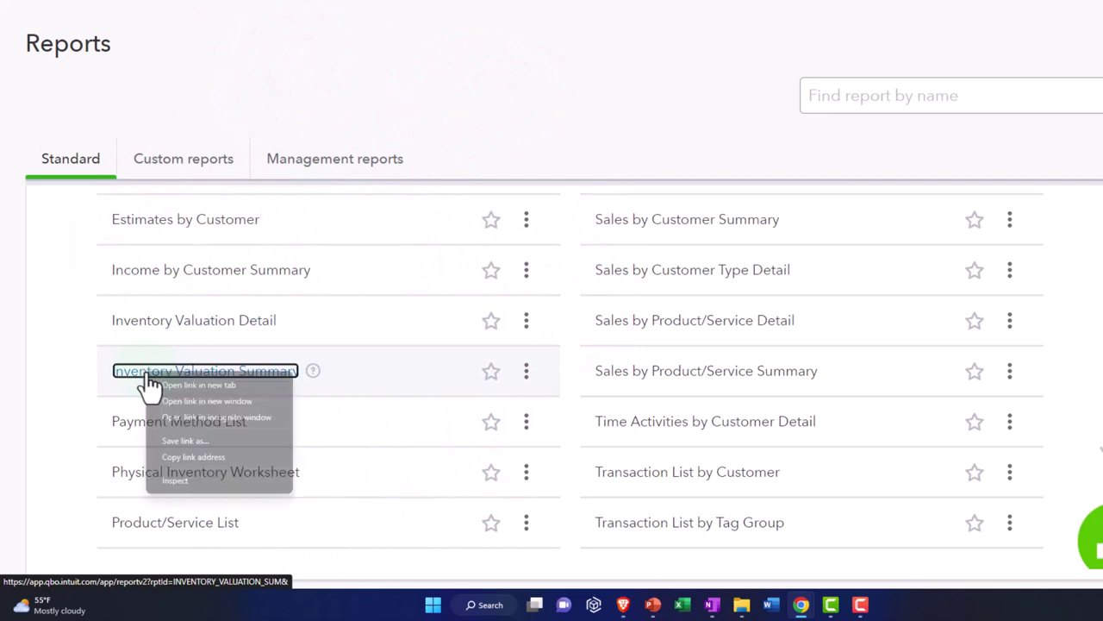
{"action": "left_click", "coordinate": [159, 383]}
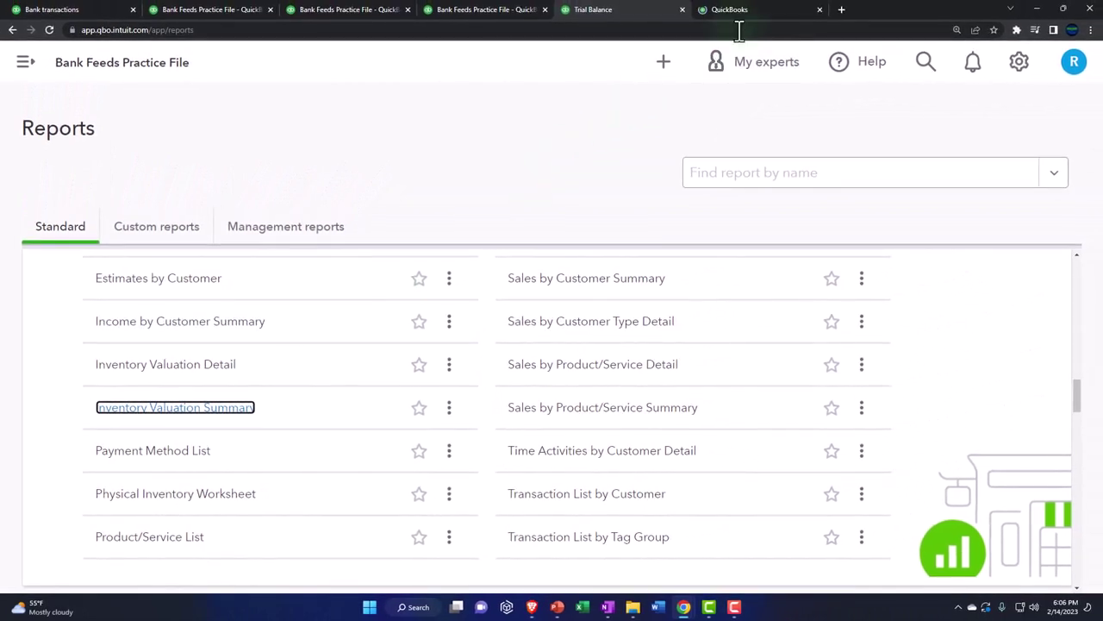
{"action": "left_click", "coordinate": [743, 11]}
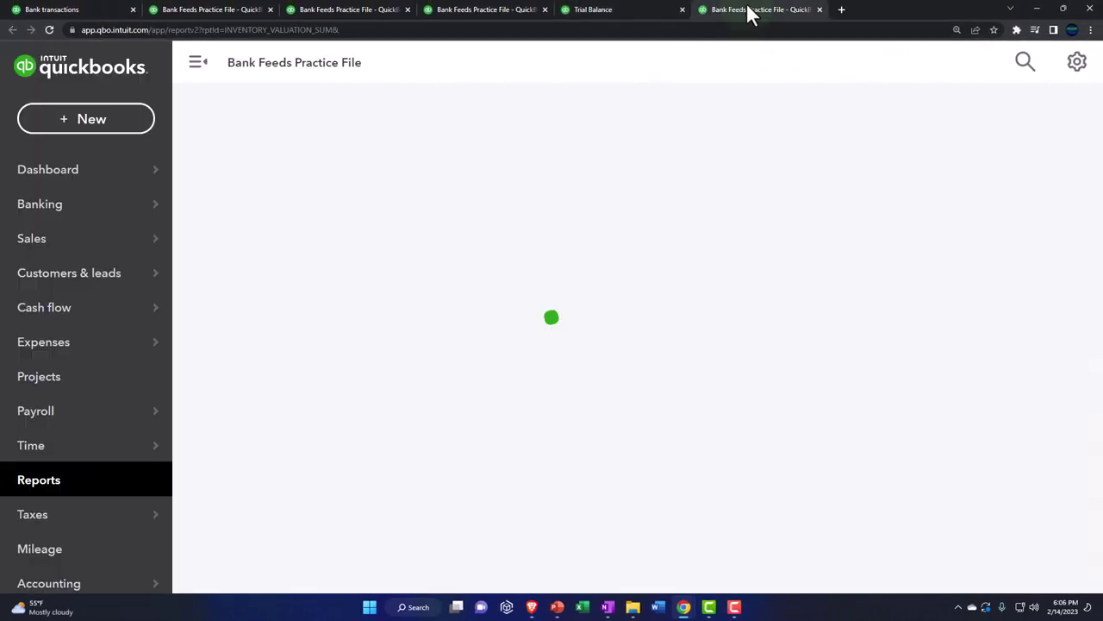
Run the Inventory Valuation Summary as of 10/31/2022
{"action": "scroll", "coordinate": [651, 276], "scroll_direction": "down", "scroll_amount": 1}
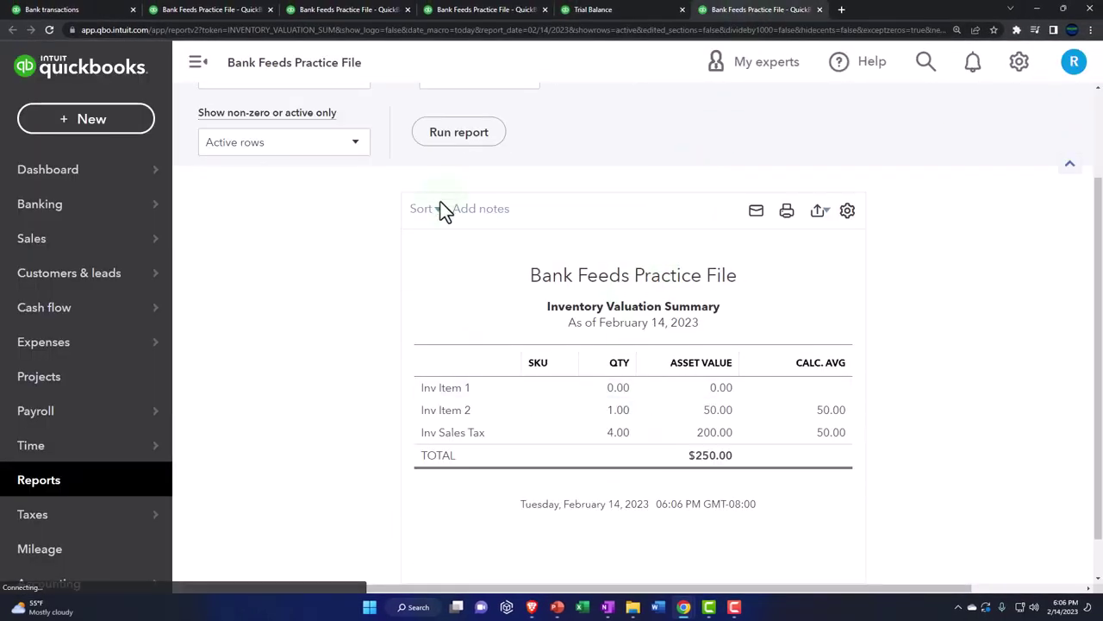
{"action": "scroll", "coordinate": [440, 207], "scroll_direction": "up", "scroll_amount": 2}
{"action": "left_click", "coordinate": [488, 192]}
{"action": "type", "text": "10/31/2022"}
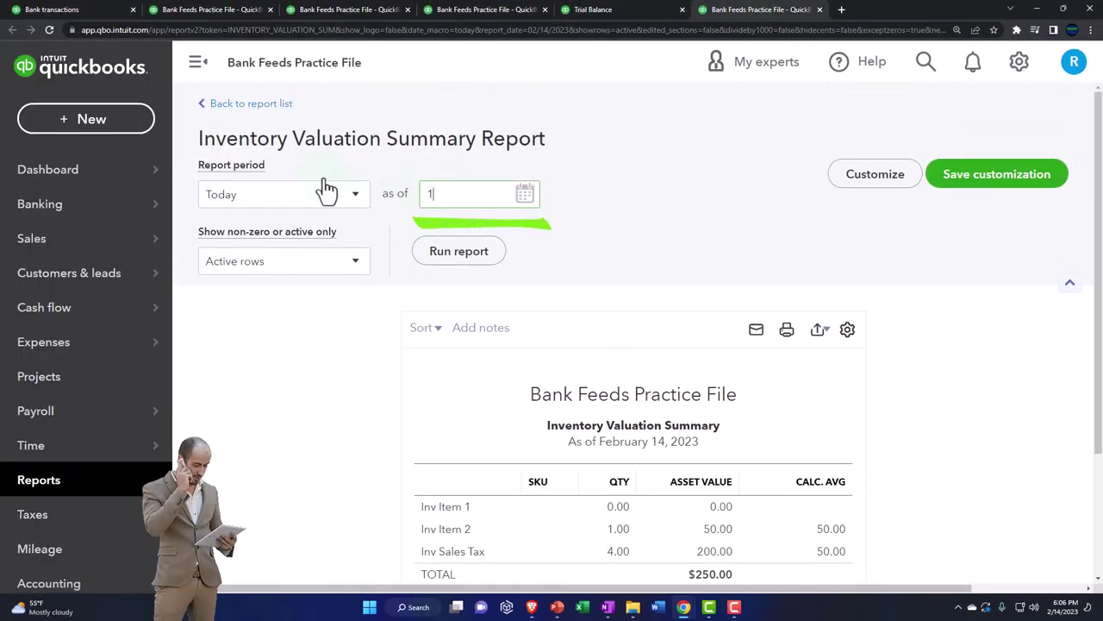
{"action": "key", "text": "Tab"}
{"action": "left_click", "coordinate": [440, 250]}
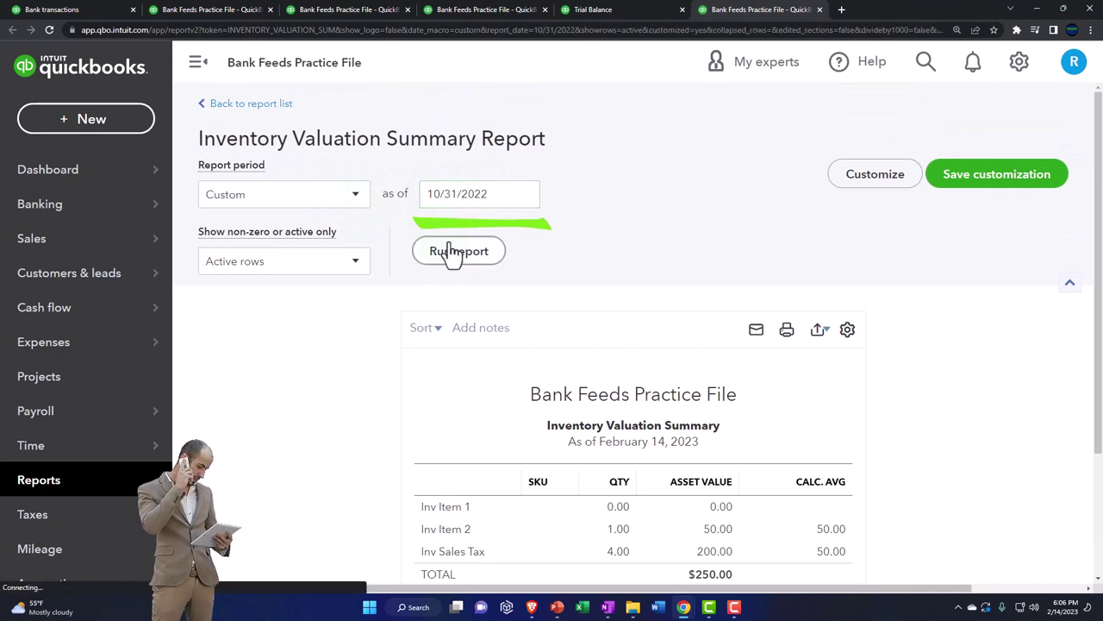
{"action": "scroll", "coordinate": [529, 319], "scroll_direction": "down", "scroll_amount": 1}
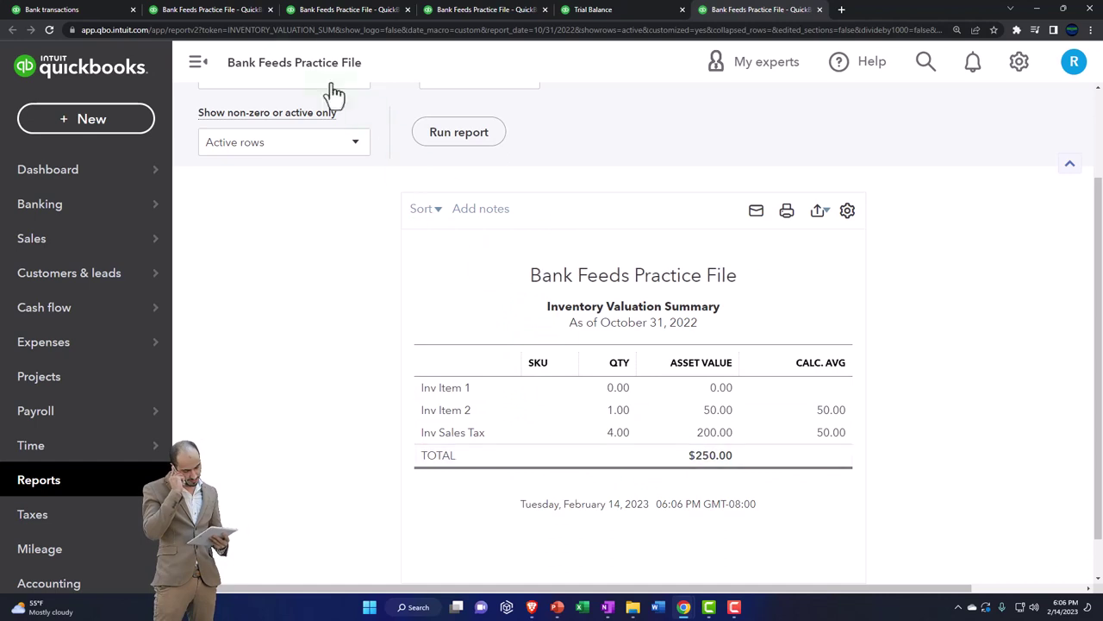
Compare the inventory valuation total with the Balance Sheet's October Inventory Asset, and close the inventory report's tab
{"action": "left_click", "coordinate": [207, 11]}
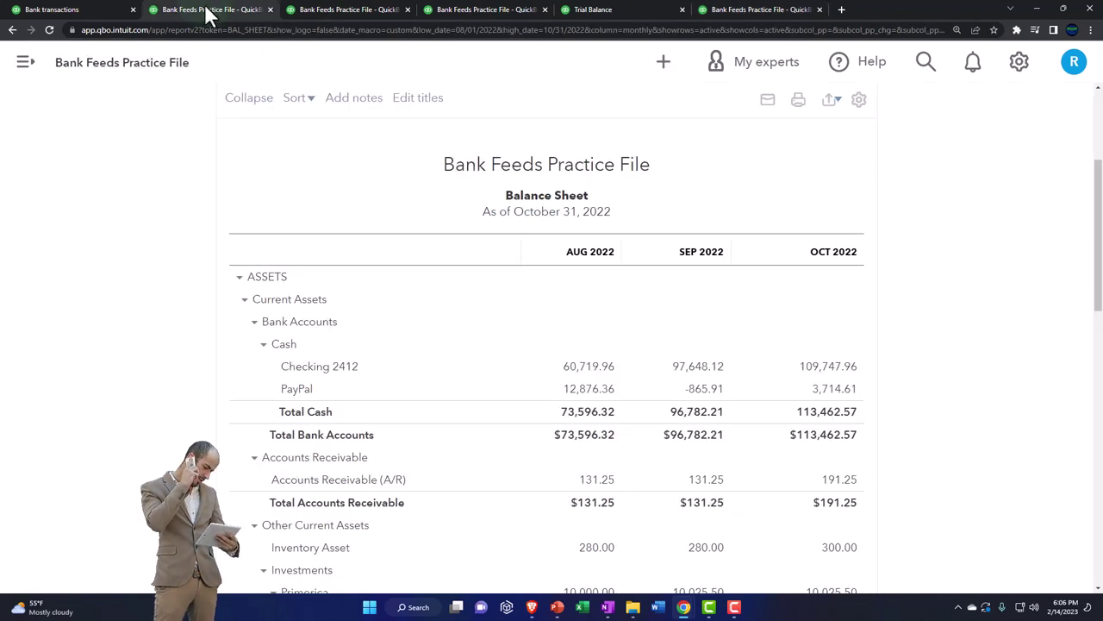
{"action": "scroll", "coordinate": [402, 378], "scroll_direction": "down", "scroll_amount": 2}
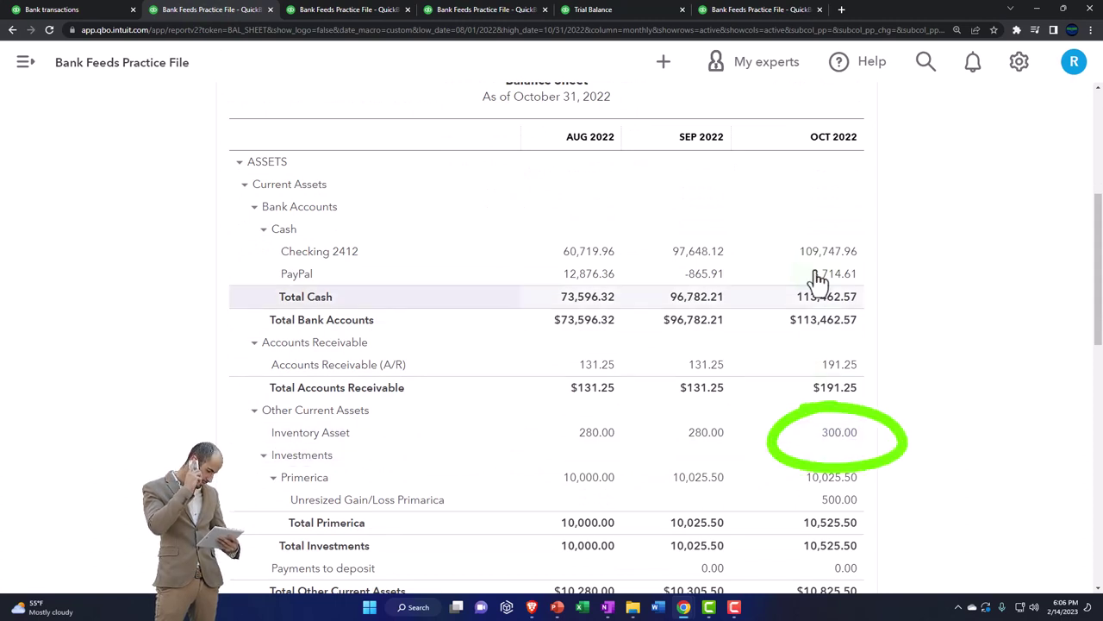
{"action": "left_click", "coordinate": [779, 10]}
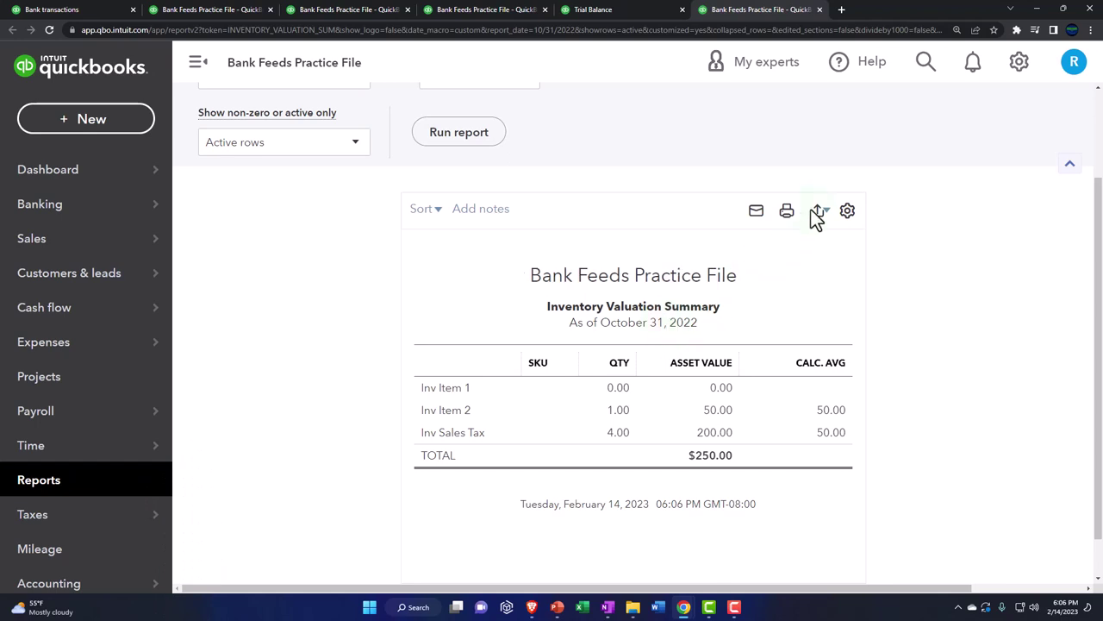
{"action": "left_click", "coordinate": [820, 9]}
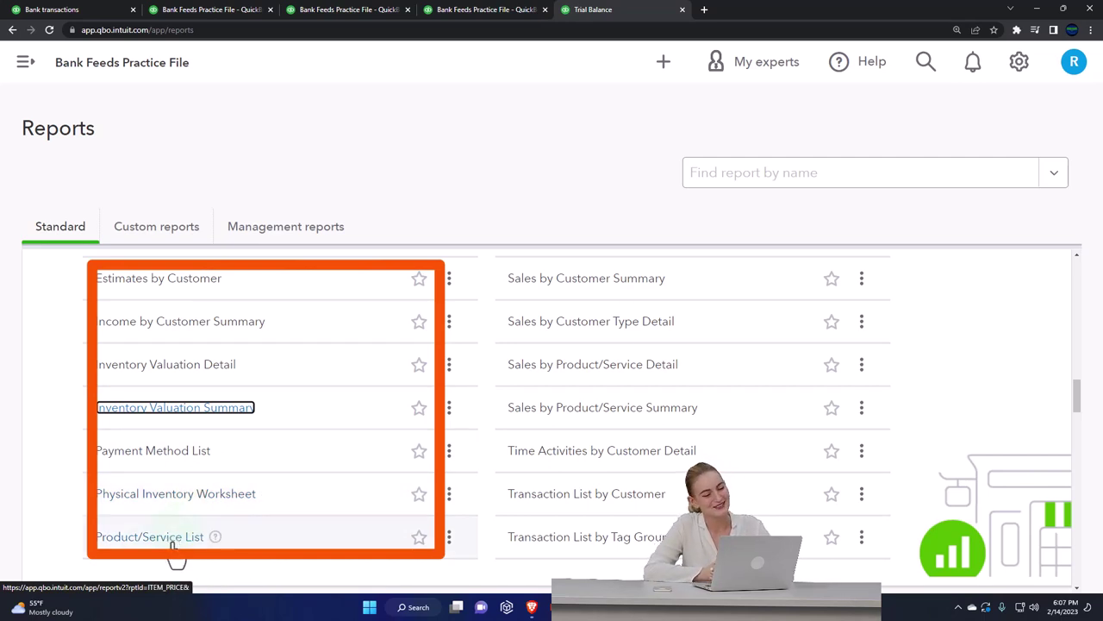
Open the Sales by Customer Summary report in a new browser tab and switch to it
{"action": "right_click", "coordinate": [608, 283]}
{"action": "left_click", "coordinate": [625, 287]}
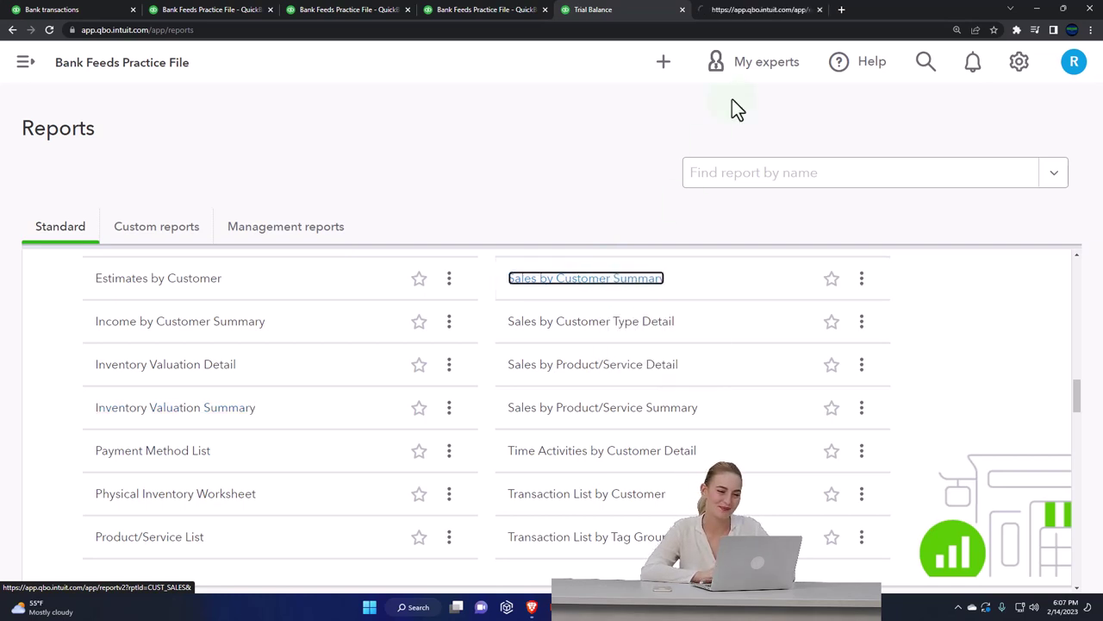
{"action": "left_click", "coordinate": [759, 10]}
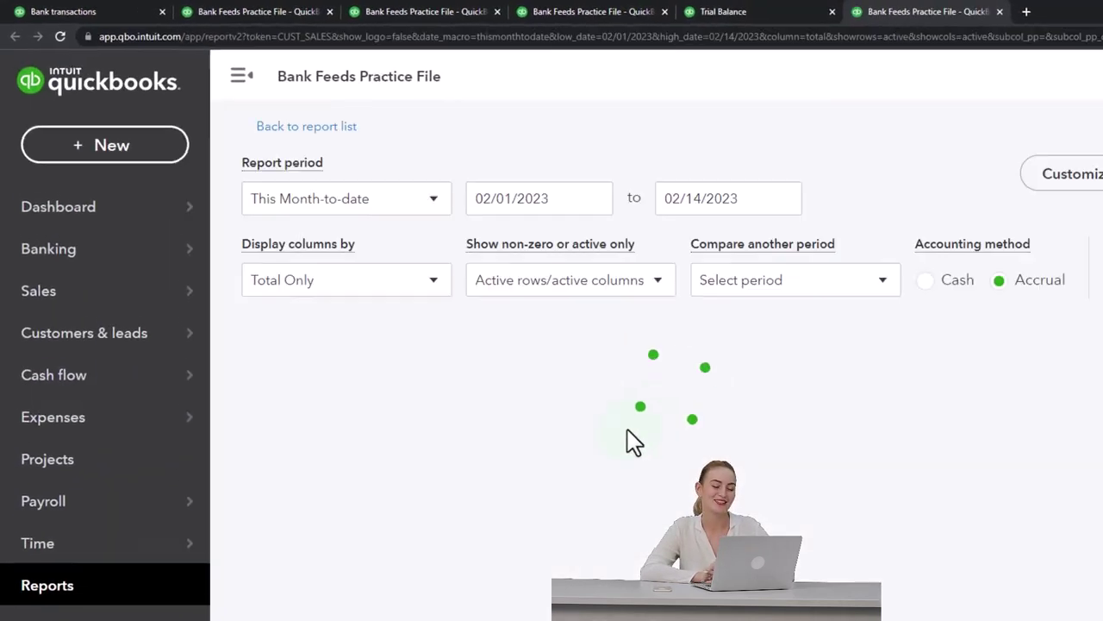
Run the Sales by Customer Summary for the period 01/01/2022 to 10/31/2022
{"action": "left_click_drag", "start_coordinate": [552, 147], "coordinate": [480, 143]}
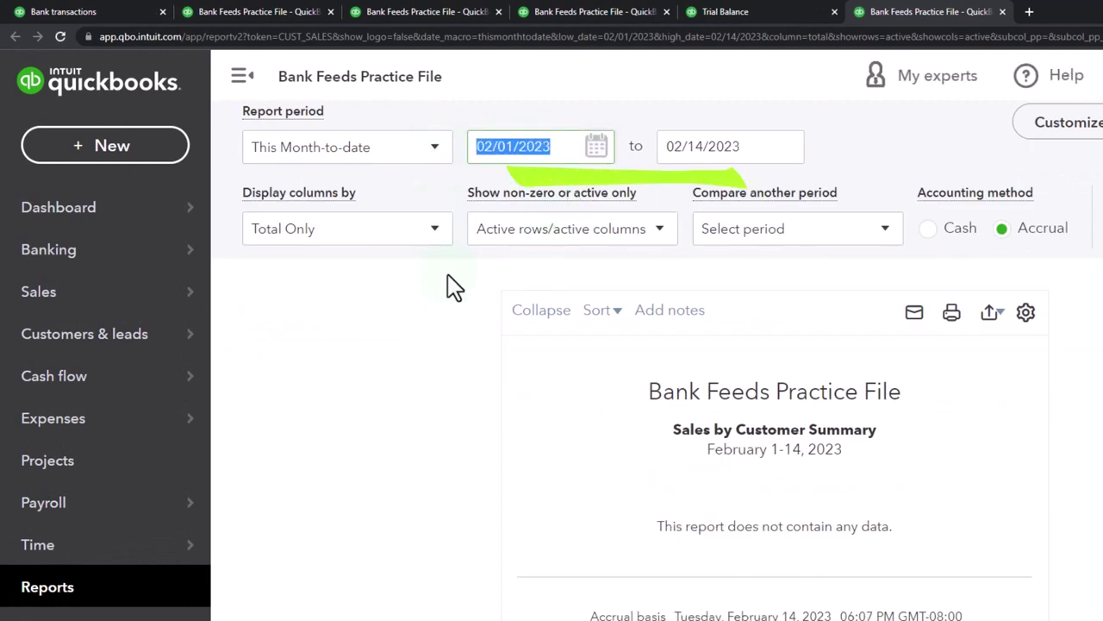
{"action": "type", "text": "01/01/2022"}
{"action": "key", "text": "Tab"}
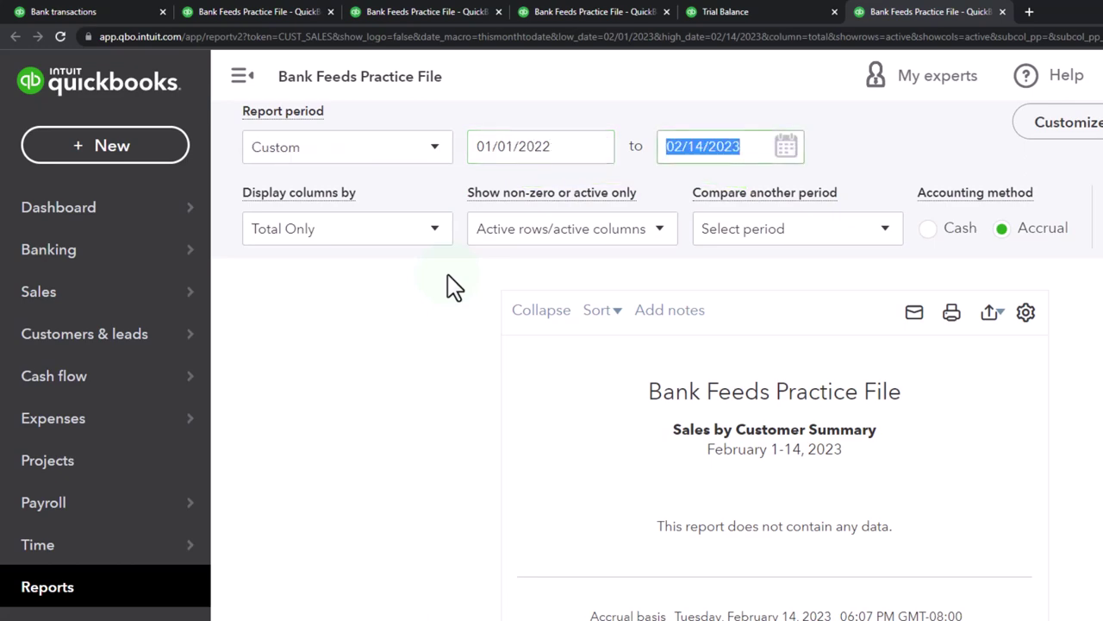
{"action": "type", "text": "103122"}
{"action": "key", "text": "Tab"}
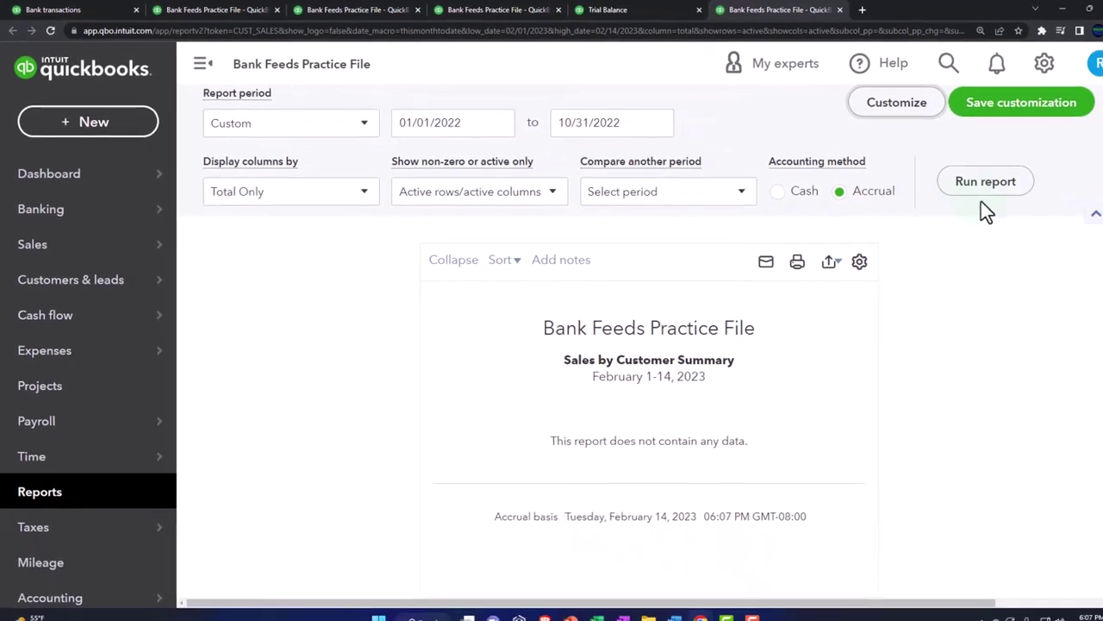
{"action": "left_click", "coordinate": [1073, 199]}
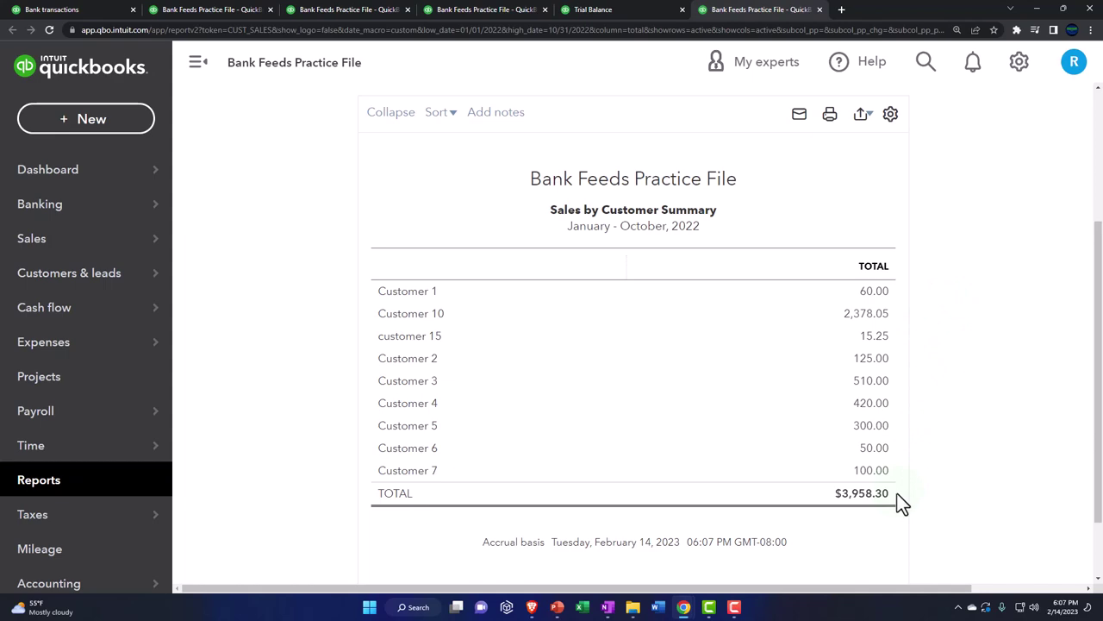
Compare the Sales by Customer Summary total with Total Income on the Profit and Loss, and return to the sales report
{"action": "left_click", "coordinate": [306, 10]}
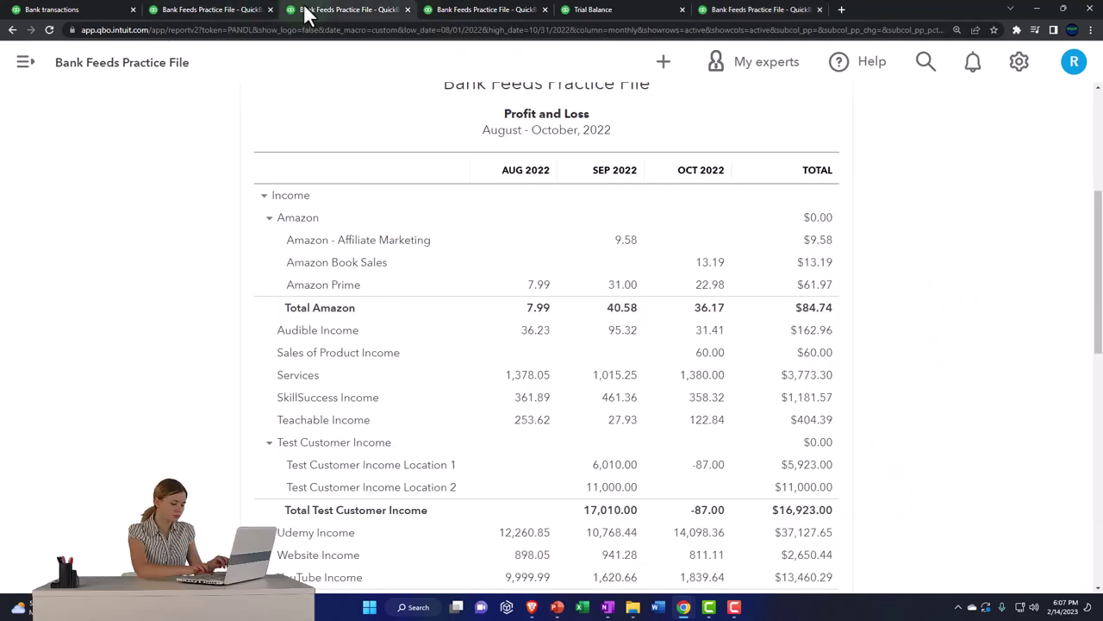
{"action": "scroll", "coordinate": [741, 357], "scroll_direction": "down", "scroll_amount": 2}
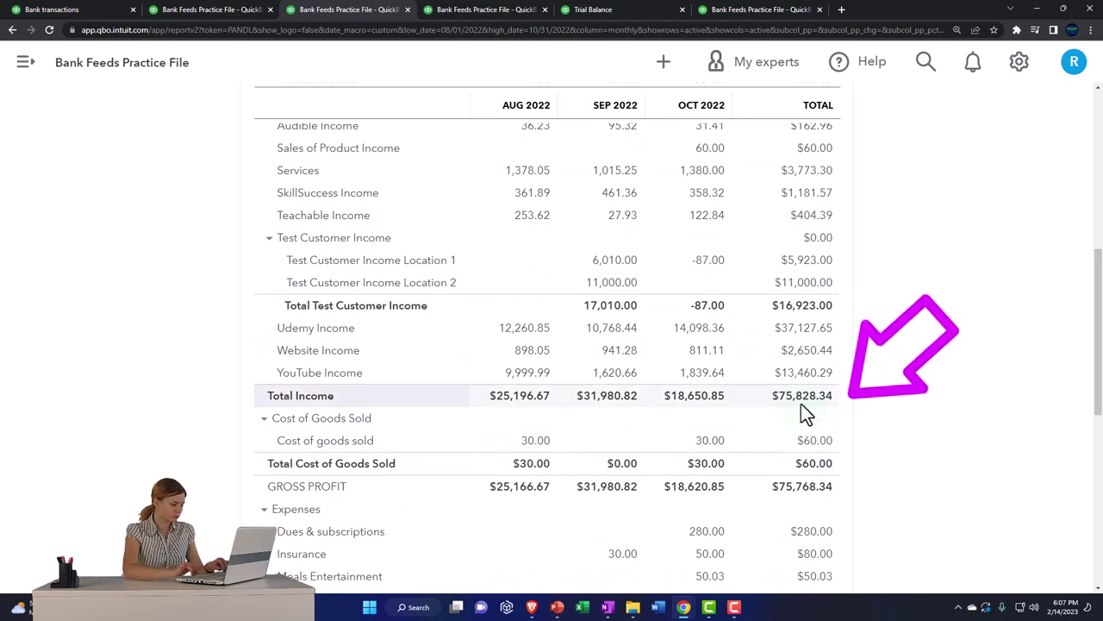
{"action": "left_click", "coordinate": [741, 10]}
{"action": "scroll", "coordinate": [679, 146], "scroll_direction": "up", "scroll_amount": 3}
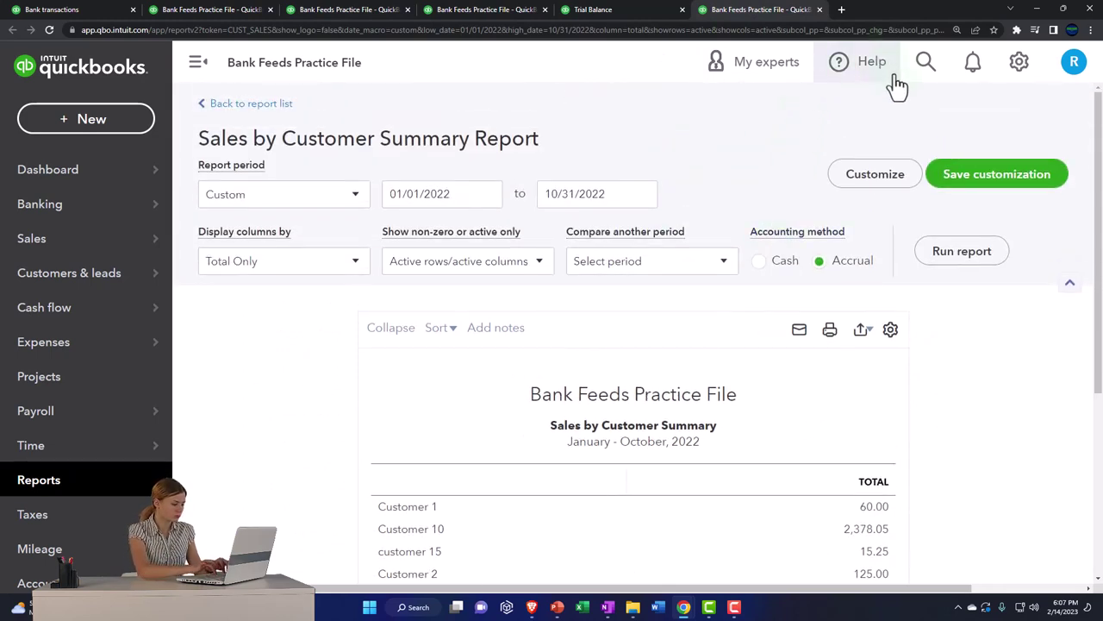
View the list of new transaction forms for customers, vendors and employees, close it, and look over the sales by customer figures
{"action": "left_click", "coordinate": [76, 125]}
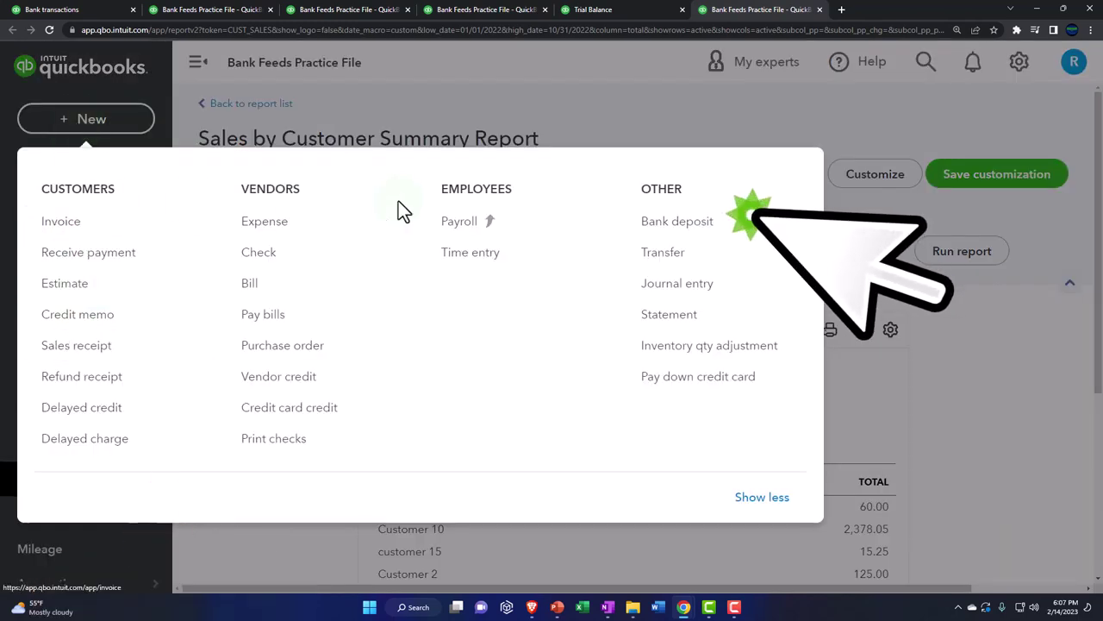
{"action": "left_click", "coordinate": [668, 118]}
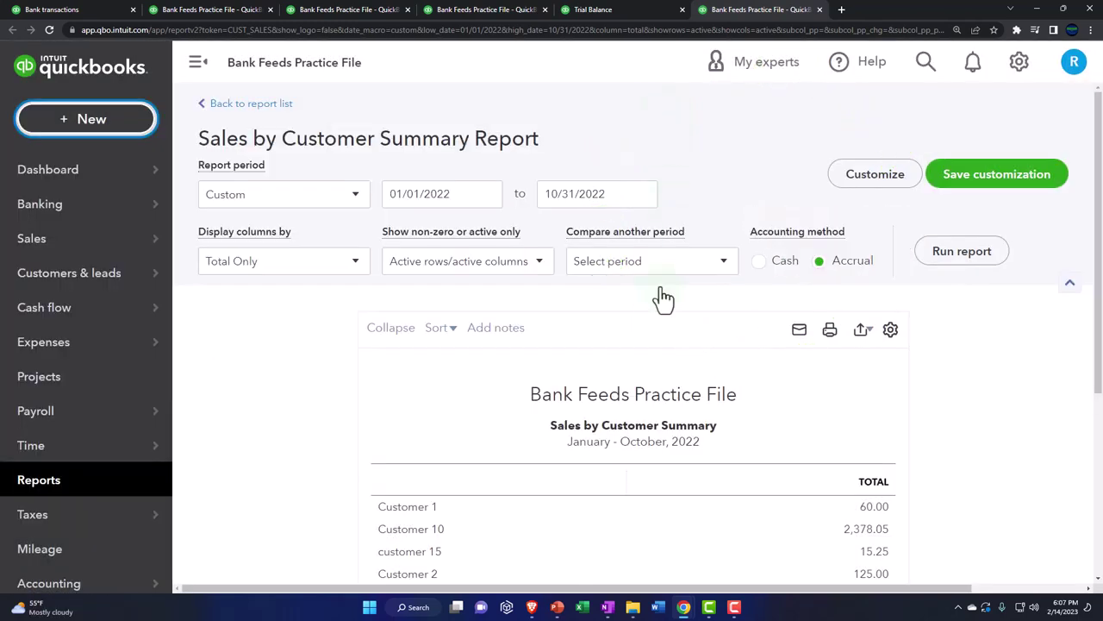
{"action": "scroll", "coordinate": [639, 388], "scroll_direction": "down", "scroll_amount": 3}
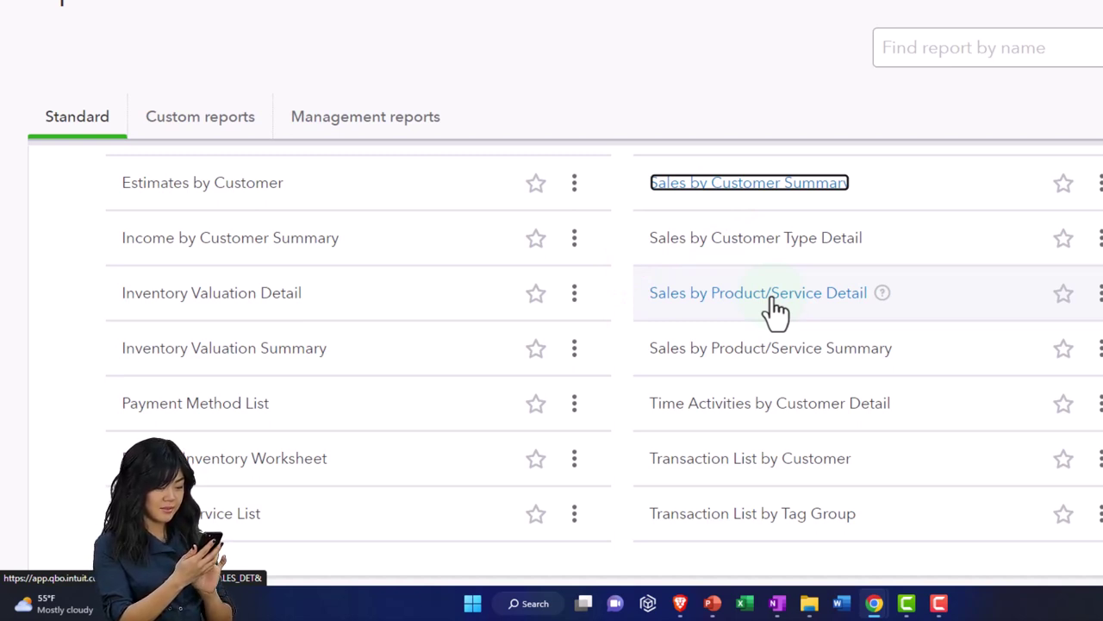
Review the remaining Sales and customers reports in the report list and continue to the What you owe section
{"action": "scroll", "coordinate": [775, 311], "scroll_direction": "down", "scroll_amount": 1}
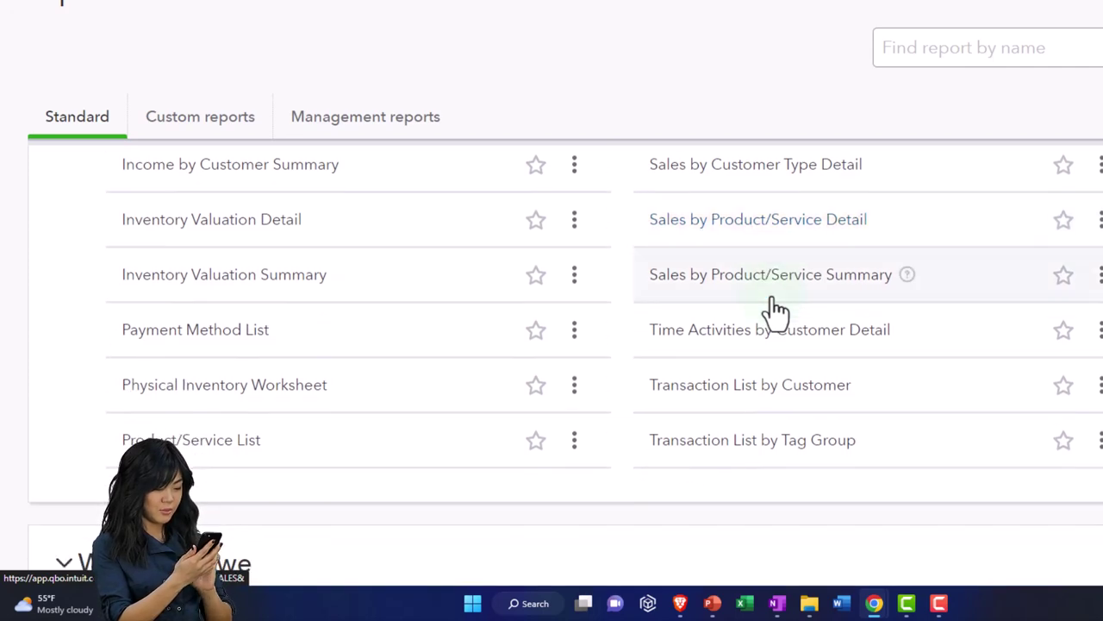
{"action": "scroll", "coordinate": [776, 308], "scroll_direction": "down", "scroll_amount": 2}
{"action": "scroll", "coordinate": [776, 309], "scroll_direction": "down", "scroll_amount": 3}
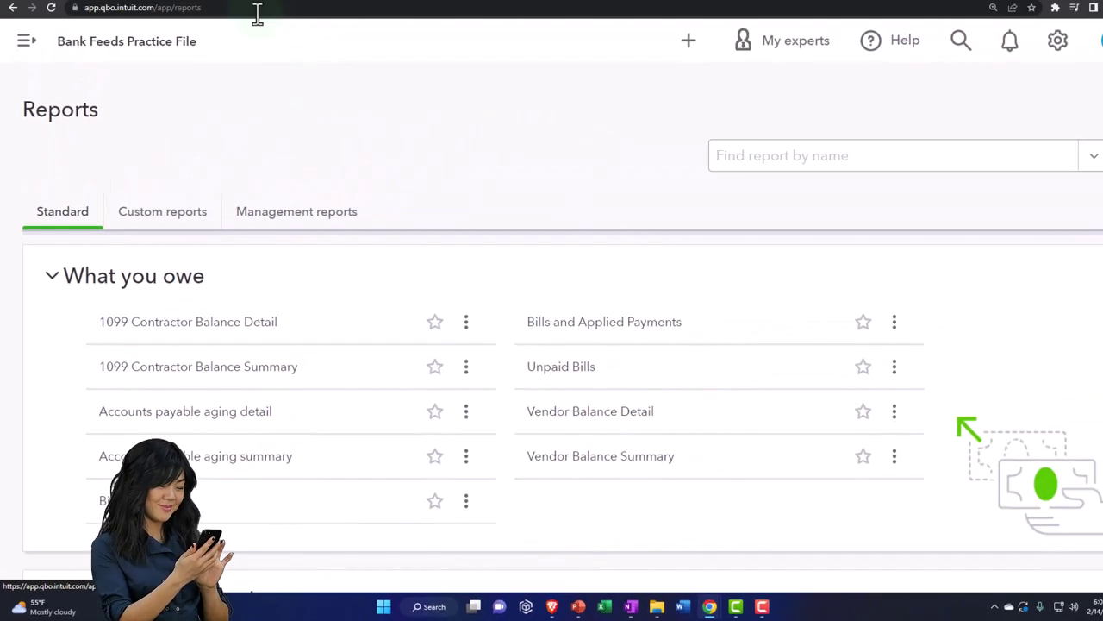
Check the Accounts Payable balances on the Balance Sheet and return to the What you owe reports
{"action": "left_click", "coordinate": [229, 10]}
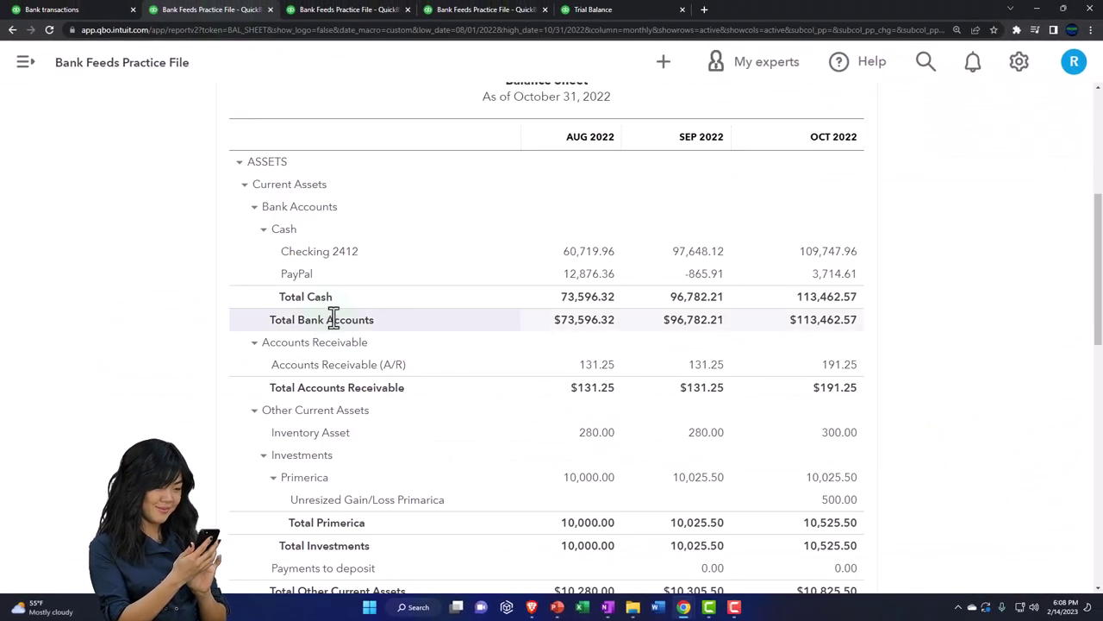
{"action": "scroll", "coordinate": [337, 315], "scroll_direction": "down", "scroll_amount": 5}
{"action": "scroll", "coordinate": [342, 334], "scroll_direction": "down", "scroll_amount": 3}
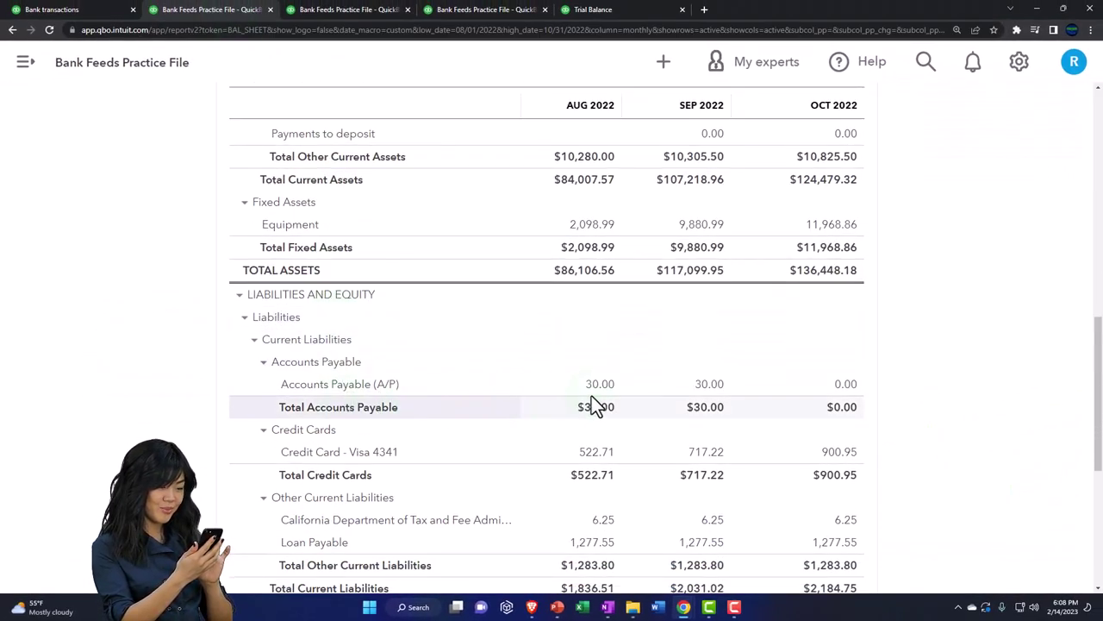
{"action": "left_click", "coordinate": [636, 9]}
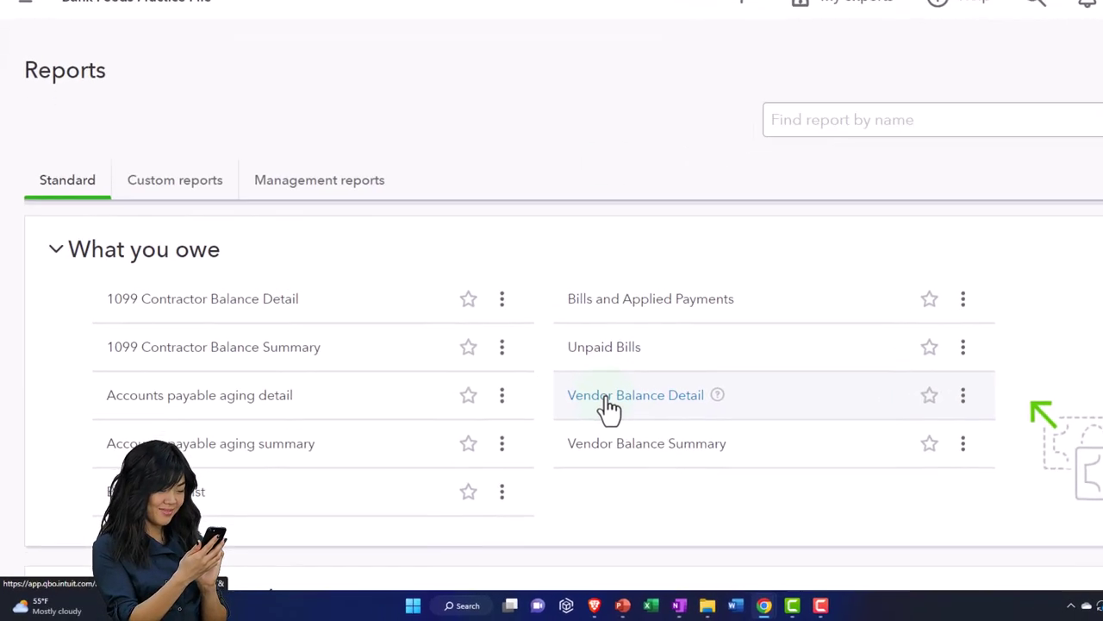
Review the Expenses and vendors reports, recheck the What you owe section, and continue to the Sales tax reports
{"action": "scroll", "coordinate": [651, 395], "scroll_direction": "down", "scroll_amount": 3}
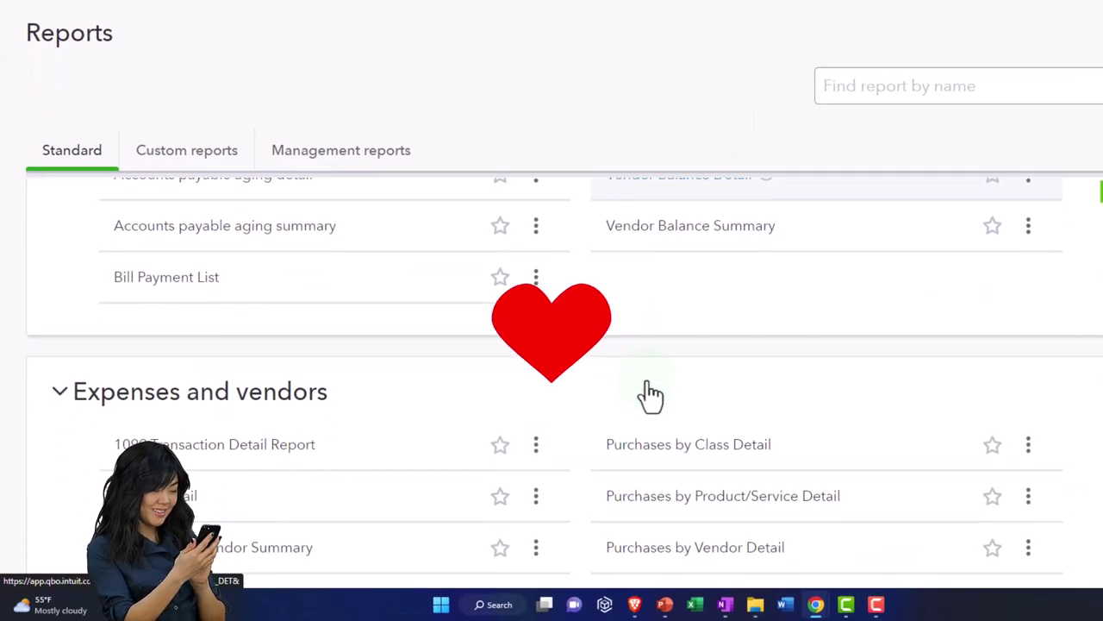
{"action": "scroll", "coordinate": [650, 395], "scroll_direction": "down", "scroll_amount": 1}
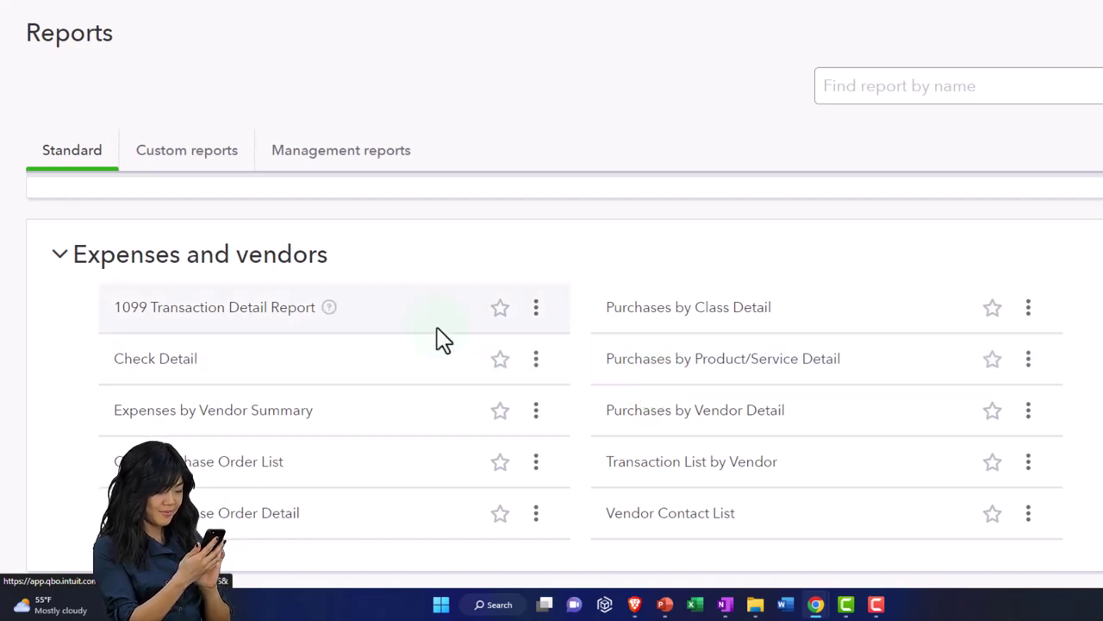
{"action": "scroll", "coordinate": [412, 330], "scroll_direction": "up", "scroll_amount": 5}
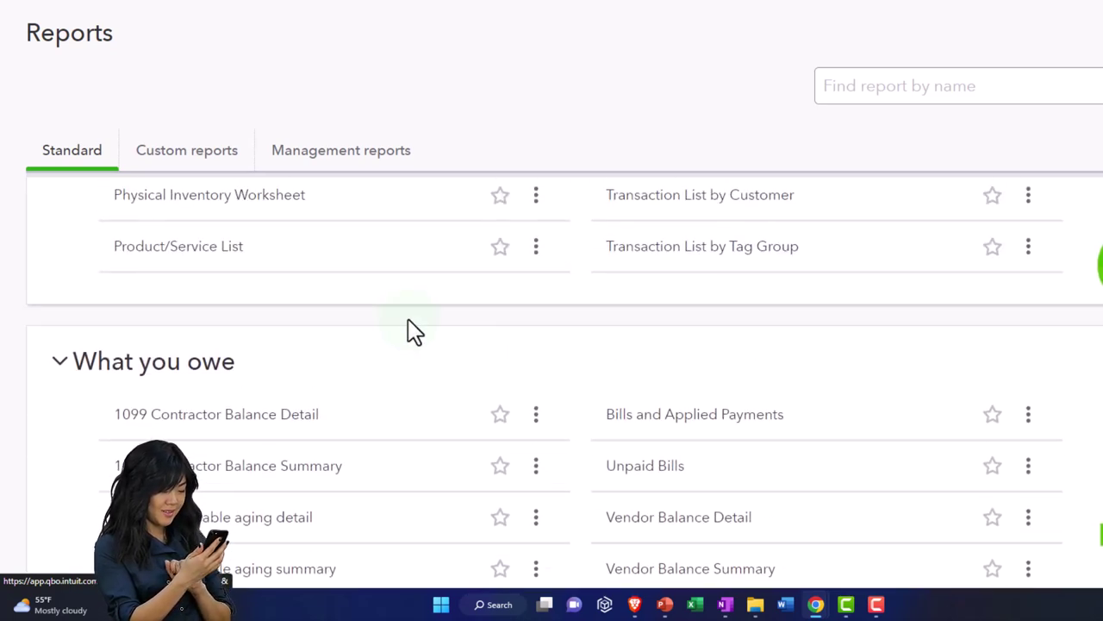
{"action": "scroll", "coordinate": [412, 330], "scroll_direction": "down", "scroll_amount": 5}
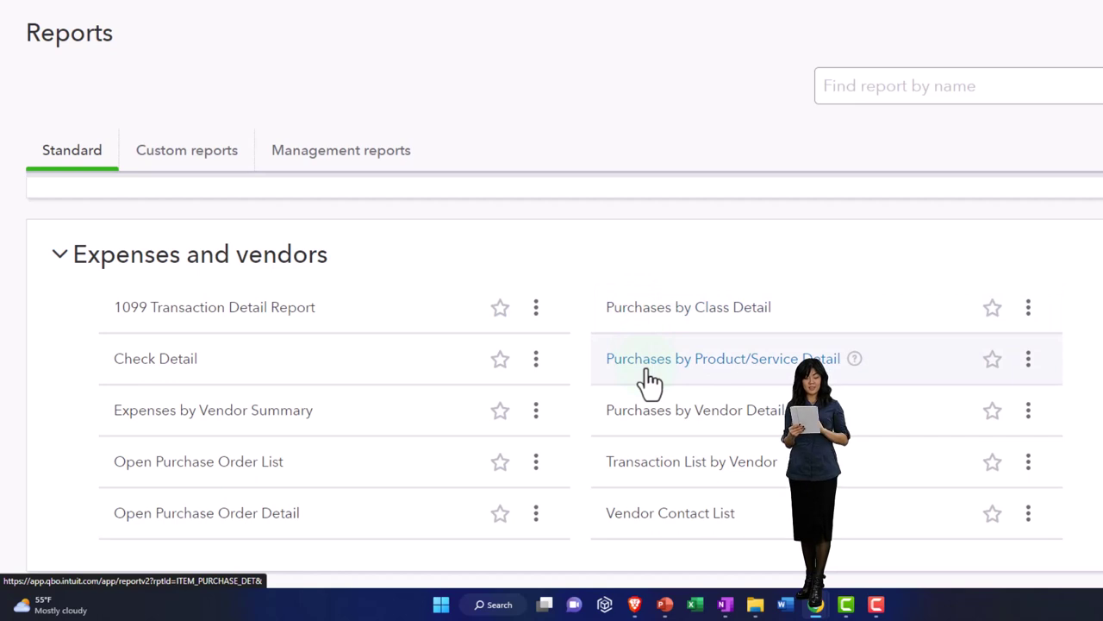
{"action": "scroll", "coordinate": [655, 435], "scroll_direction": "down", "scroll_amount": 2}
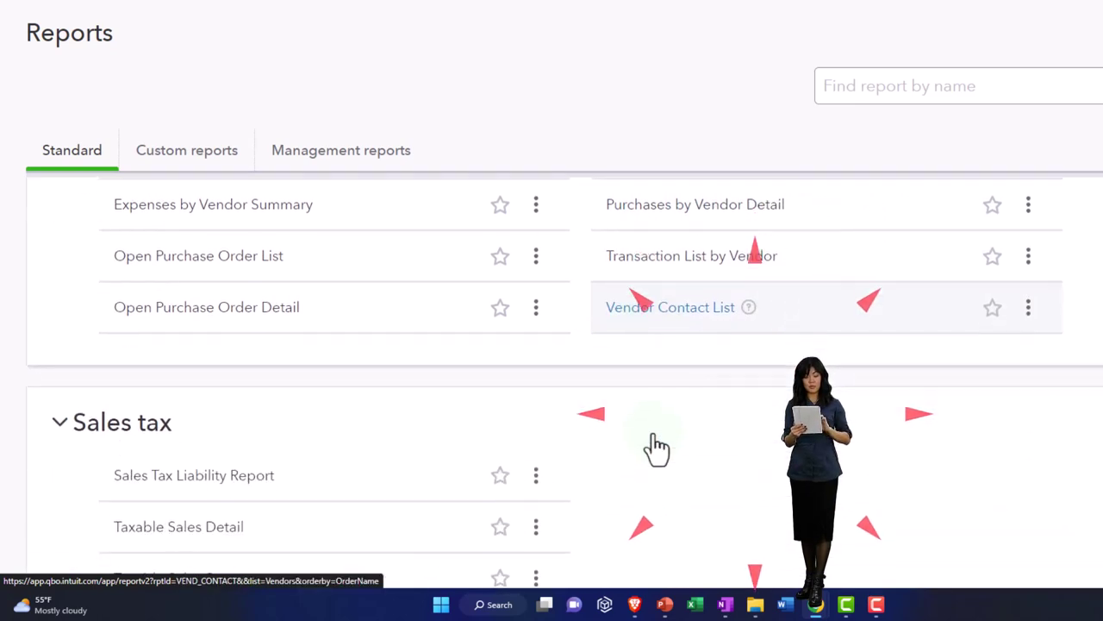
Review the reports available in the Sales tax and Employees sections of the report list
{"action": "scroll", "coordinate": [657, 446], "scroll_direction": "down", "scroll_amount": 2}
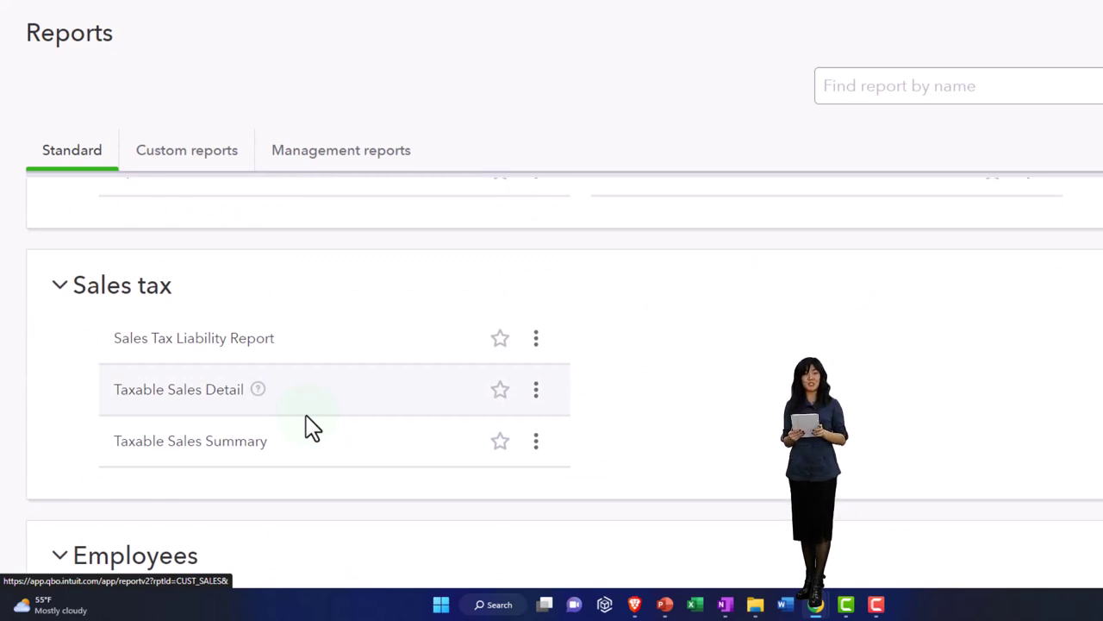
{"action": "scroll", "coordinate": [306, 414], "scroll_direction": "down", "scroll_amount": 2}
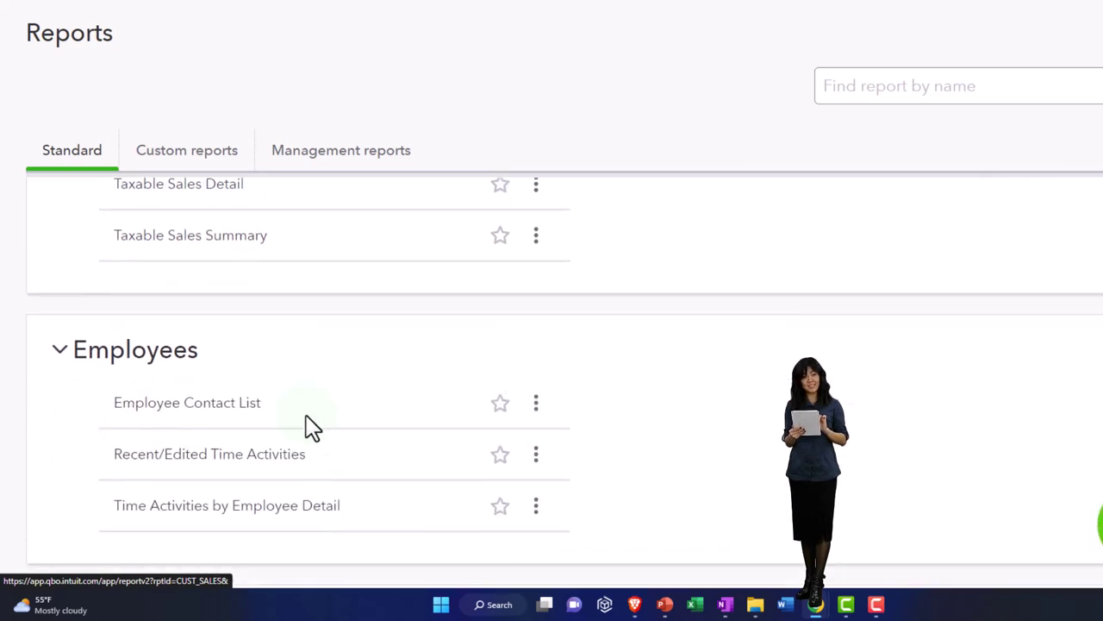
{"action": "scroll", "coordinate": [306, 415], "scroll_direction": "down", "scroll_amount": 1}
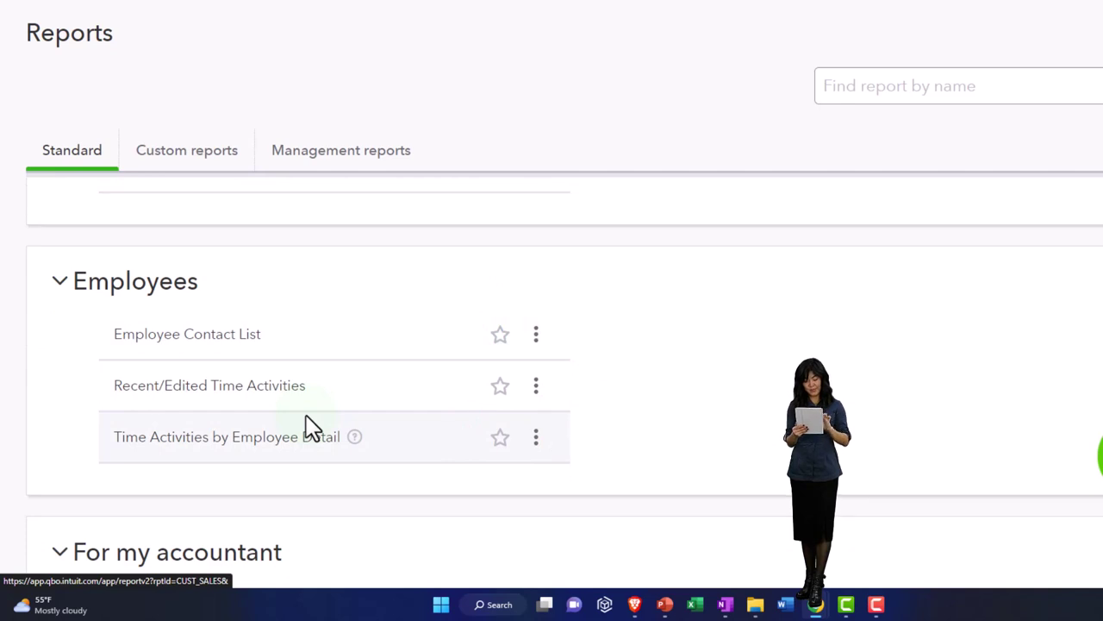
{"action": "scroll", "coordinate": [306, 414], "scroll_direction": "down", "scroll_amount": 1}
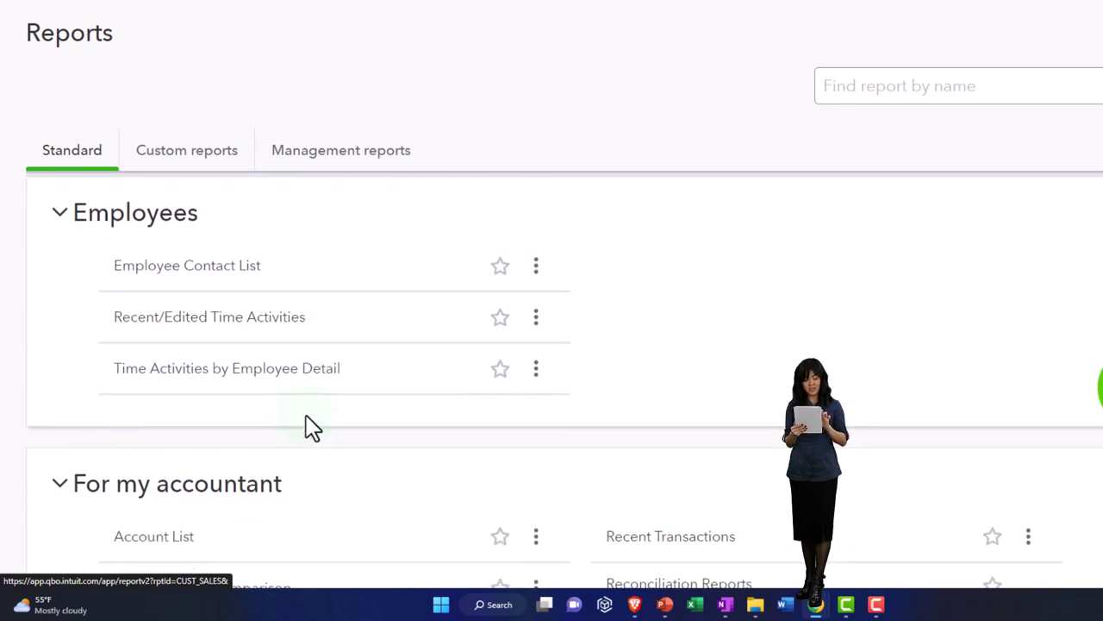
Review the For my accountant reports, including General Ledger, Journal, Transaction List by Date and Trial Balance
{"action": "scroll", "coordinate": [306, 415], "scroll_direction": "down", "scroll_amount": 4}
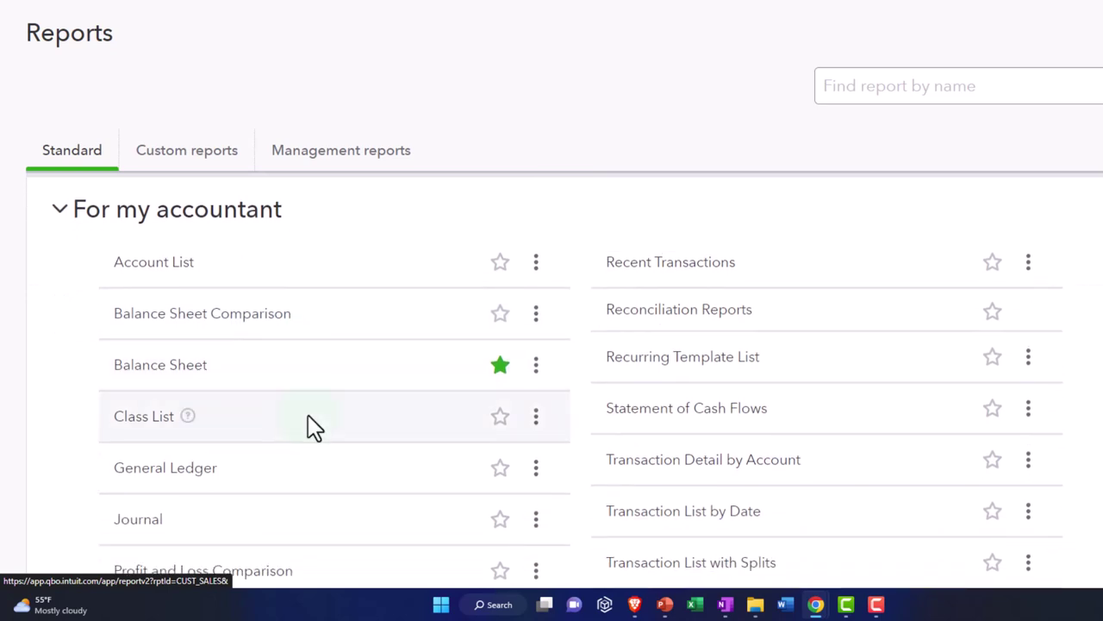
{"action": "scroll", "coordinate": [308, 417], "scroll_direction": "down", "scroll_amount": 1}
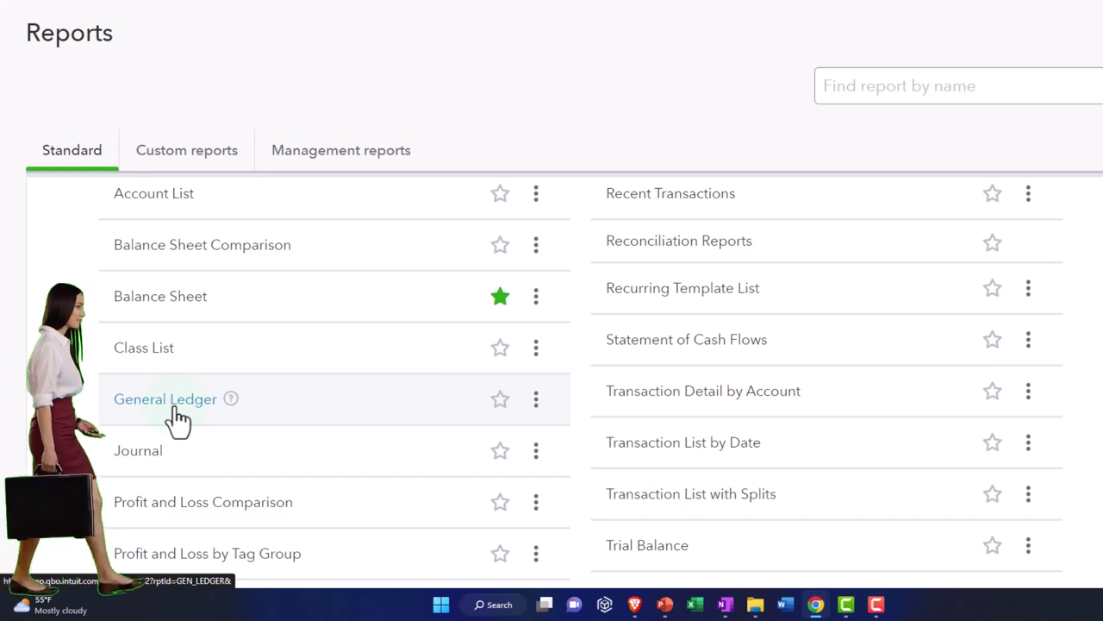
{"action": "scroll", "coordinate": [177, 420], "scroll_direction": "down", "scroll_amount": 1}
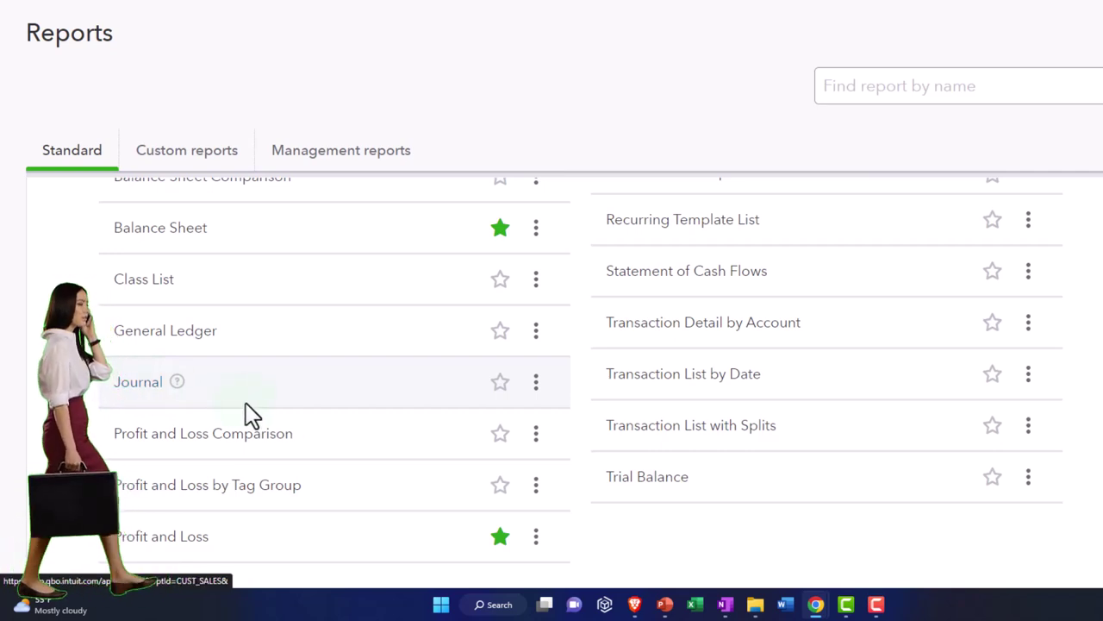
{"action": "left_click", "coordinate": [672, 379]}
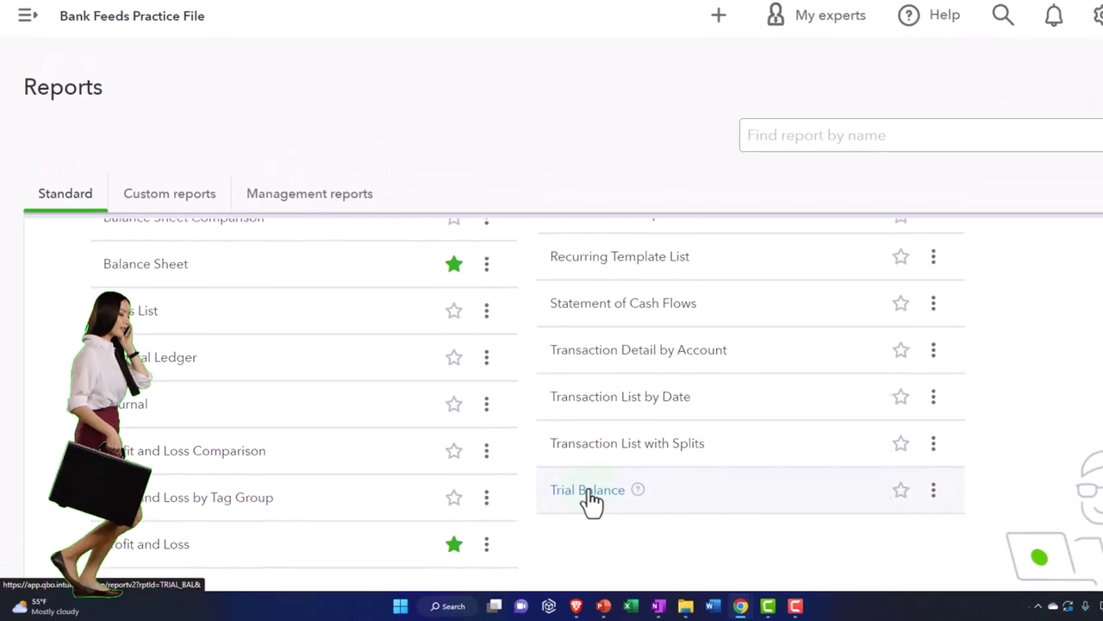
{"action": "left_click", "coordinate": [590, 495], "text": "ctrl"}
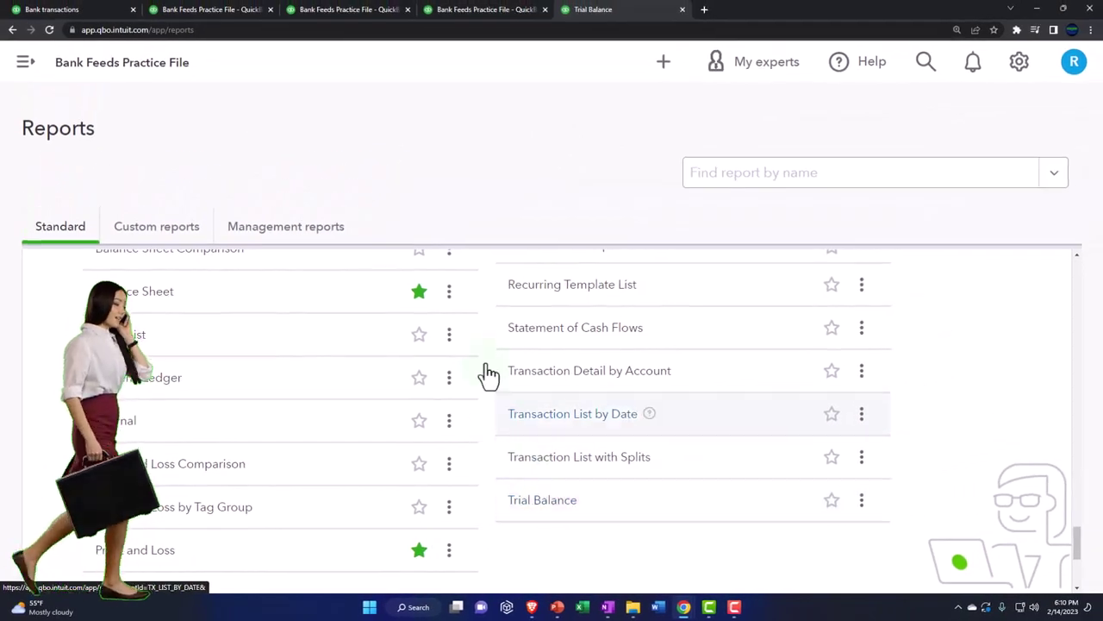
Return to the Balance Sheet report, view its column display options, and set the report period's start date to 09/01/2022
{"action": "left_click", "coordinate": [231, 10]}
{"action": "scroll", "coordinate": [418, 400], "scroll_direction": "up", "scroll_amount": 3}
{"action": "scroll", "coordinate": [417, 398], "scroll_direction": "up", "scroll_amount": 5}
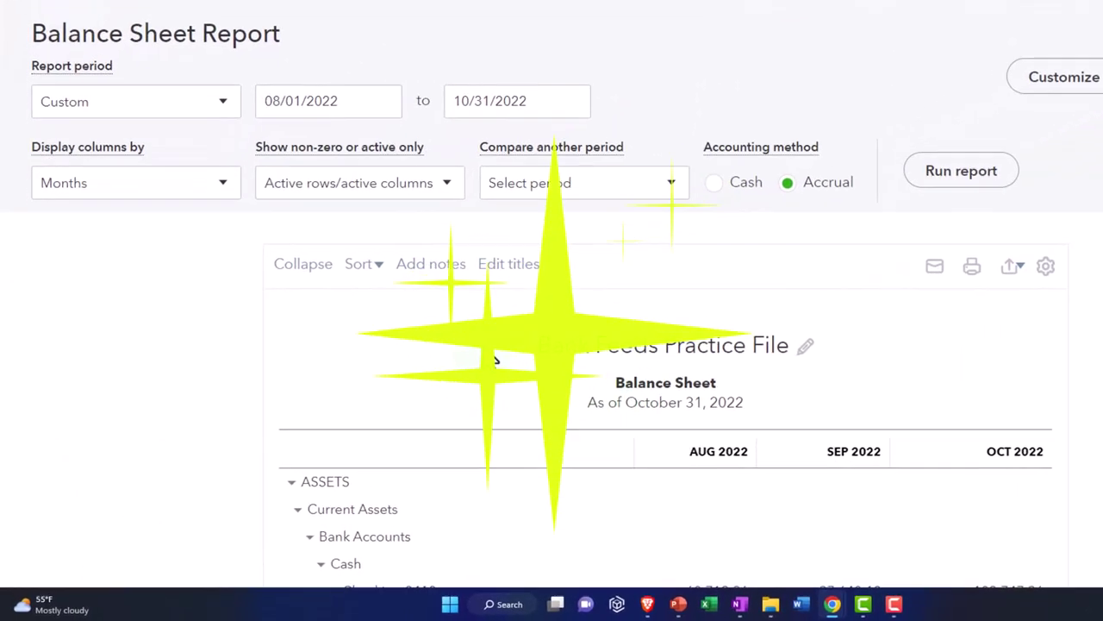
{"action": "left_click", "coordinate": [228, 184]}
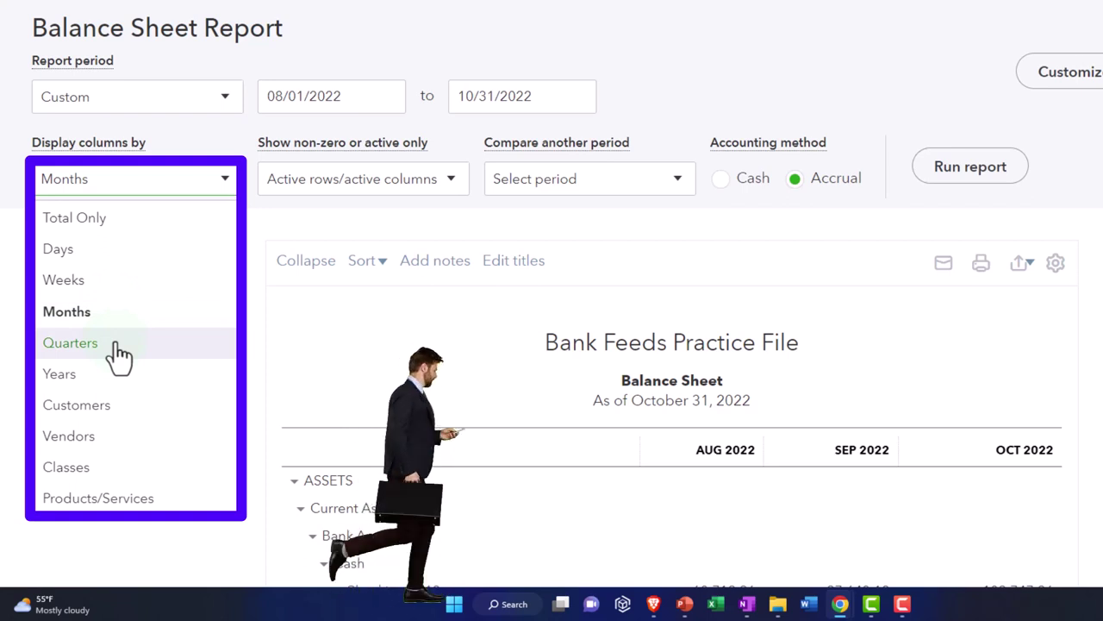
{"action": "left_click", "coordinate": [366, 99]}
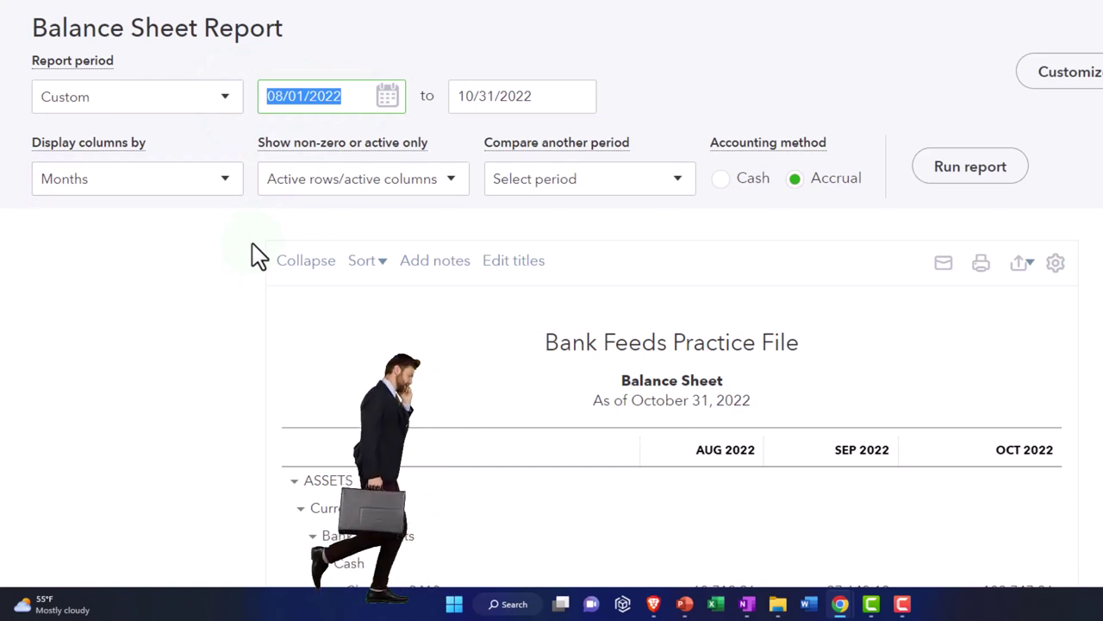
{"action": "type", "text": "09/0"}
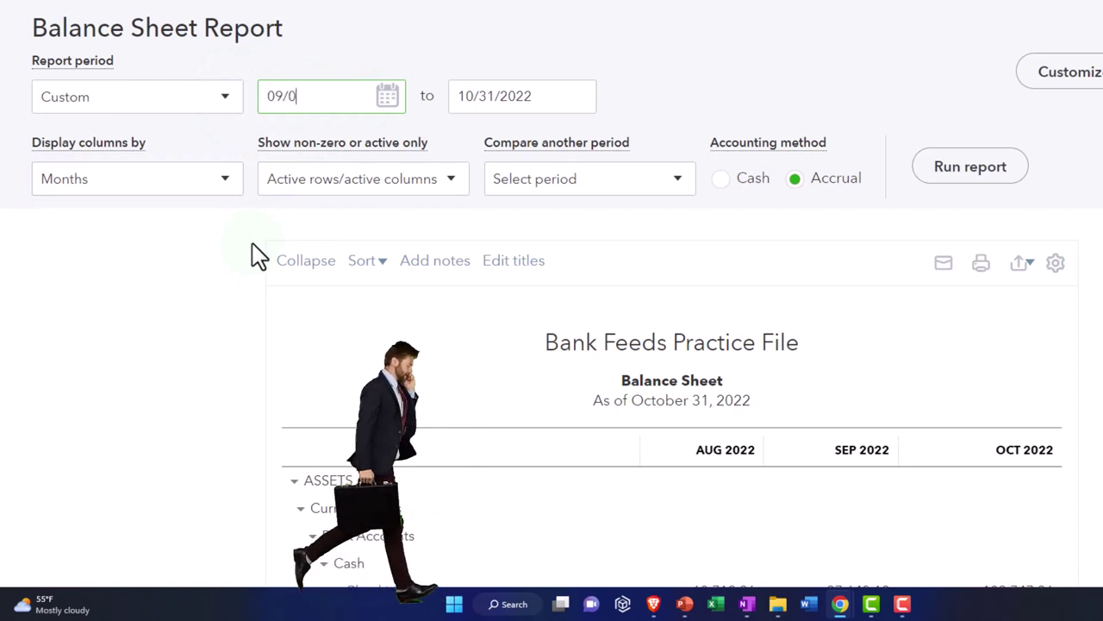
{"action": "type", "text": "1/202"}
{"action": "key", "text": "Tab"}
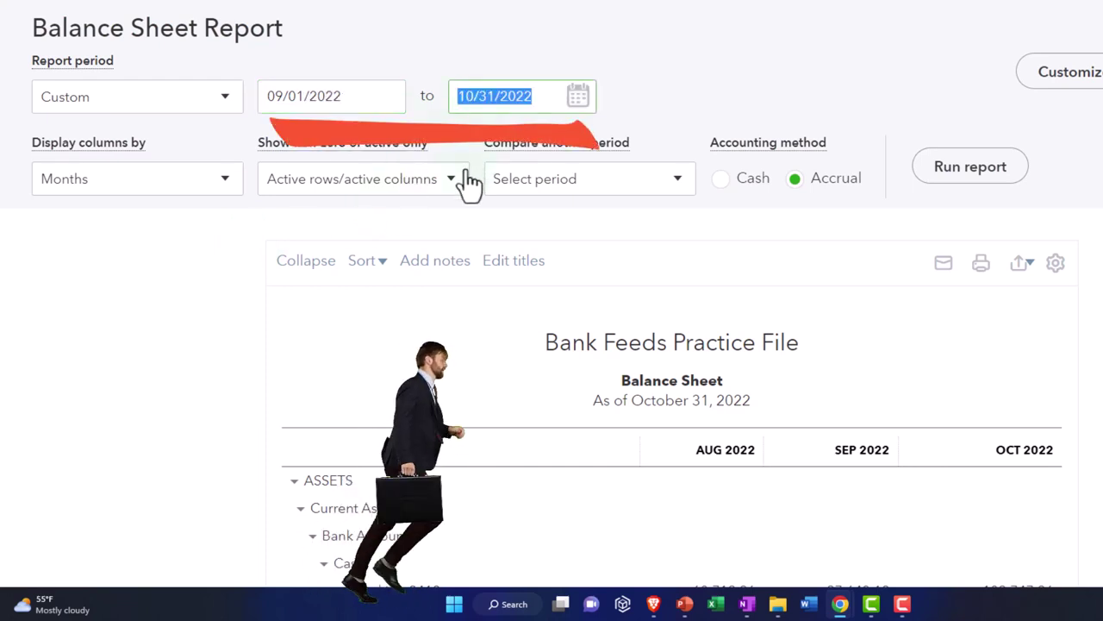
Add a previous period comparison with $ change and % change to the Balance Sheet, run it, and look over the asset figures
{"action": "left_click", "coordinate": [647, 189]}
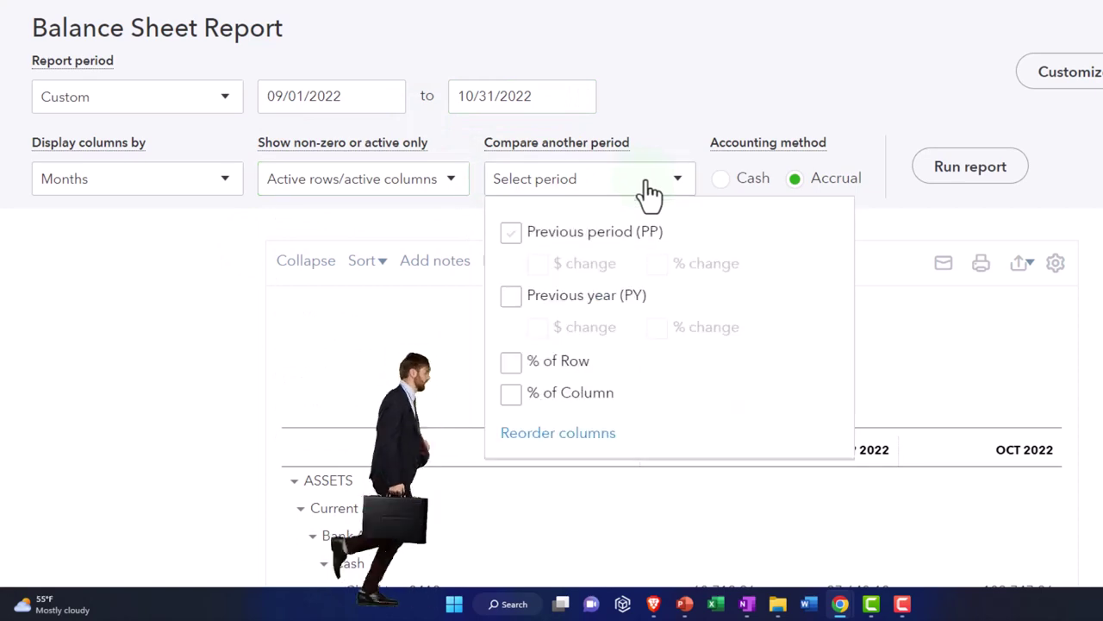
{"action": "left_click", "coordinate": [516, 232]}
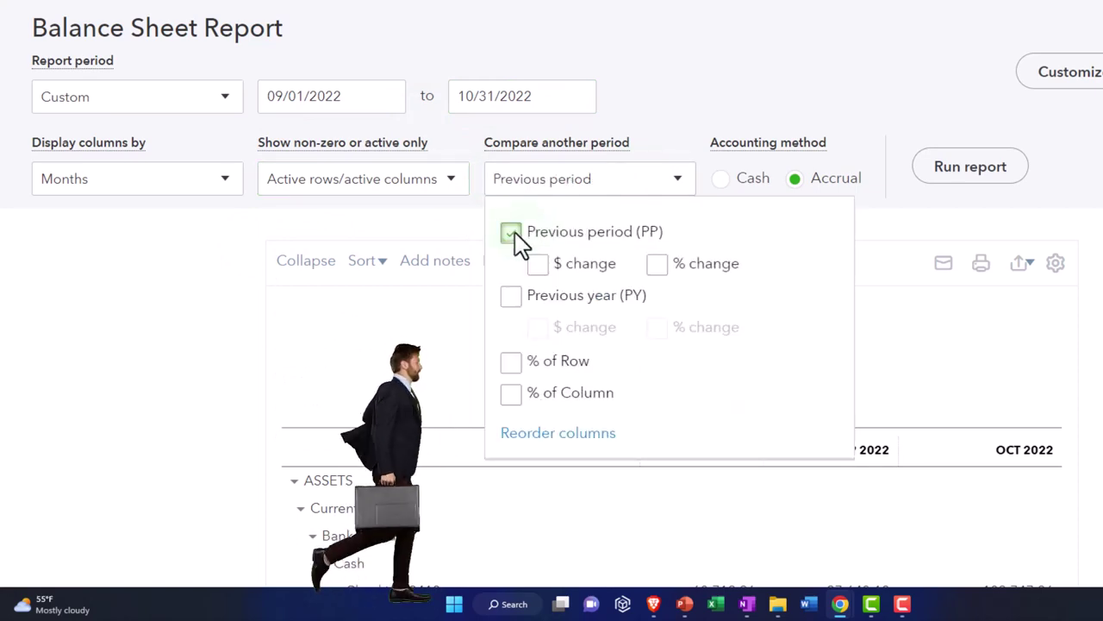
{"action": "left_click", "coordinate": [538, 265]}
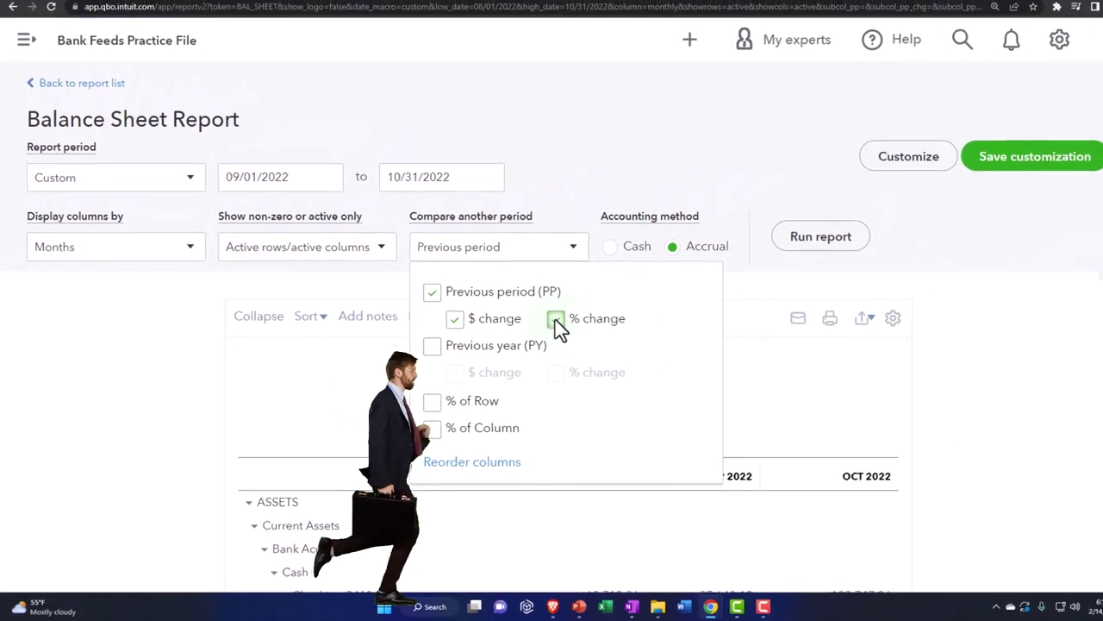
{"action": "left_click", "coordinate": [556, 320]}
{"action": "left_click", "coordinate": [821, 236]}
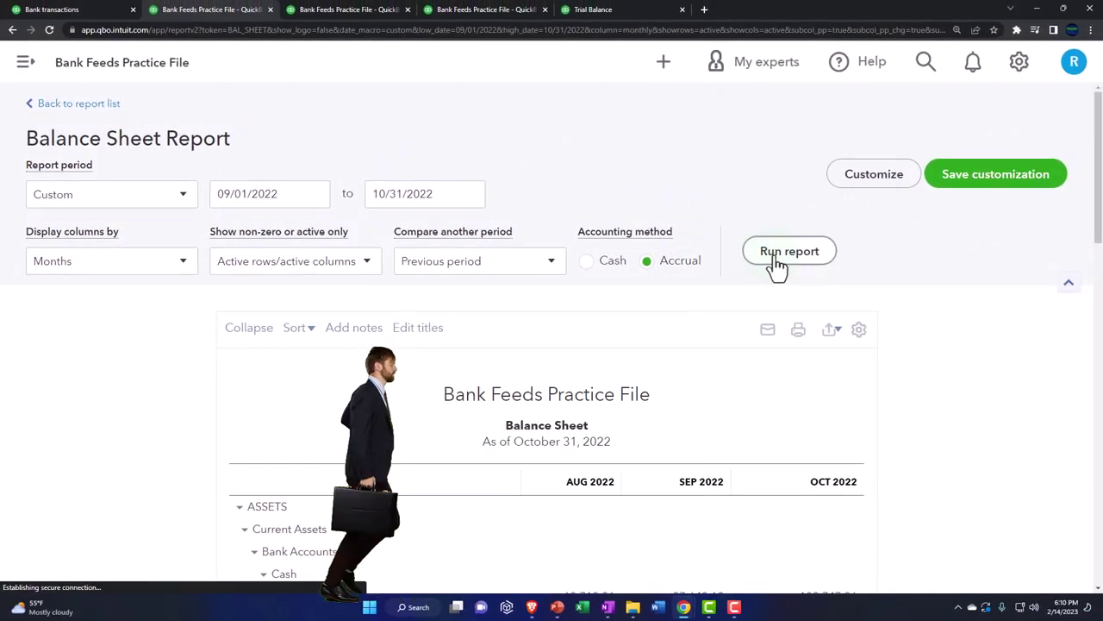
{"action": "scroll", "coordinate": [777, 263], "scroll_direction": "down", "scroll_amount": 2}
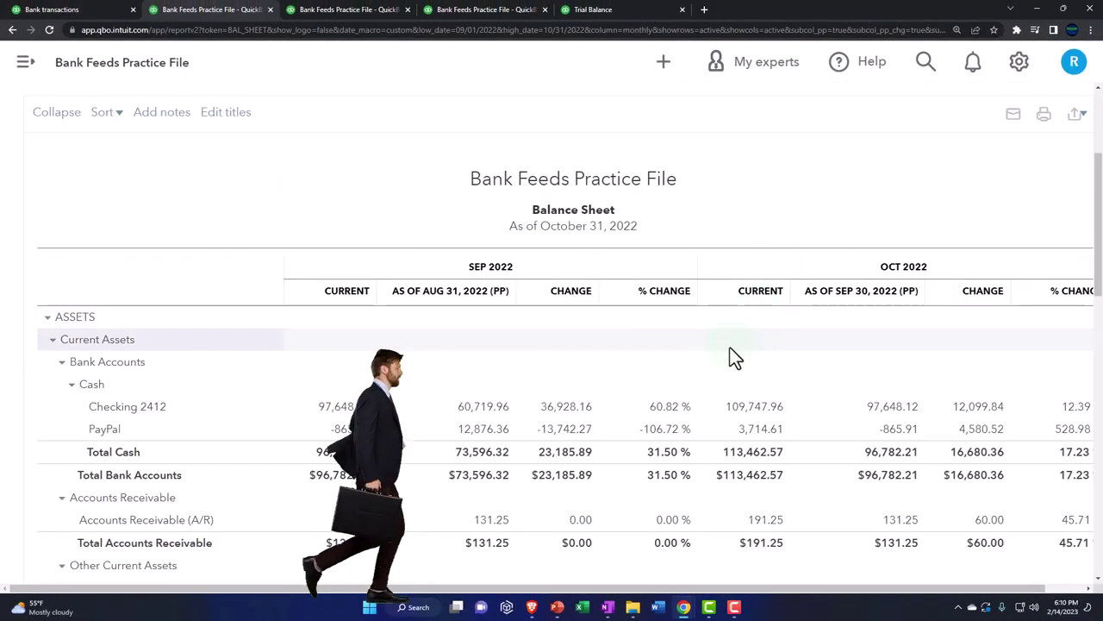
{"action": "scroll", "coordinate": [731, 352], "scroll_direction": "down", "scroll_amount": 1}
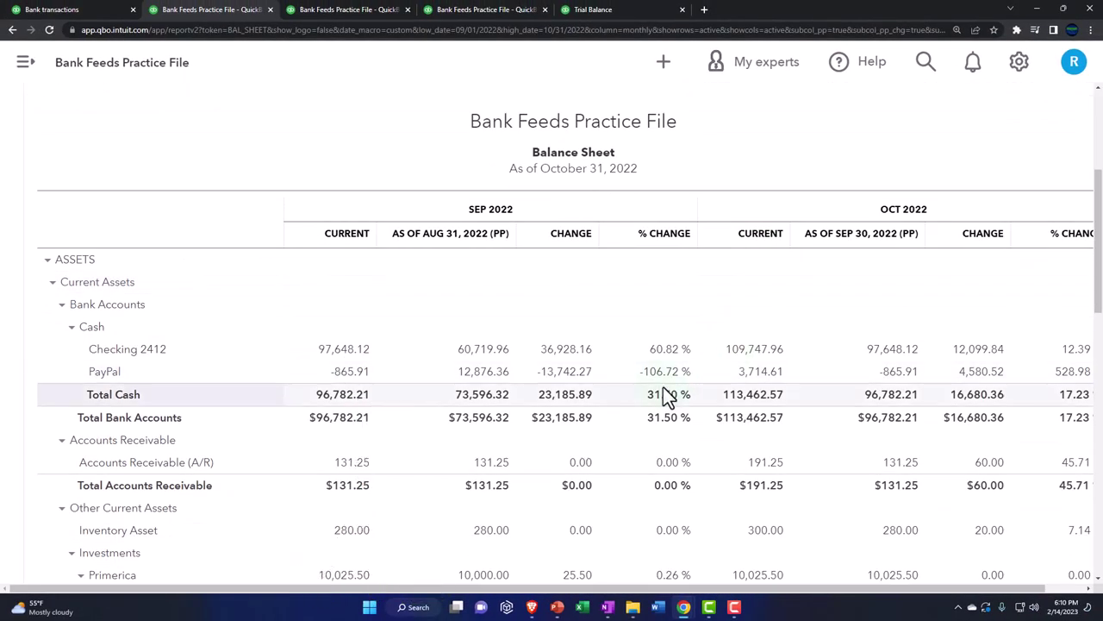
Display the Balance Sheet columns as Total Only and rerun the report
{"action": "scroll", "coordinate": [664, 389], "scroll_direction": "up", "scroll_amount": 3}
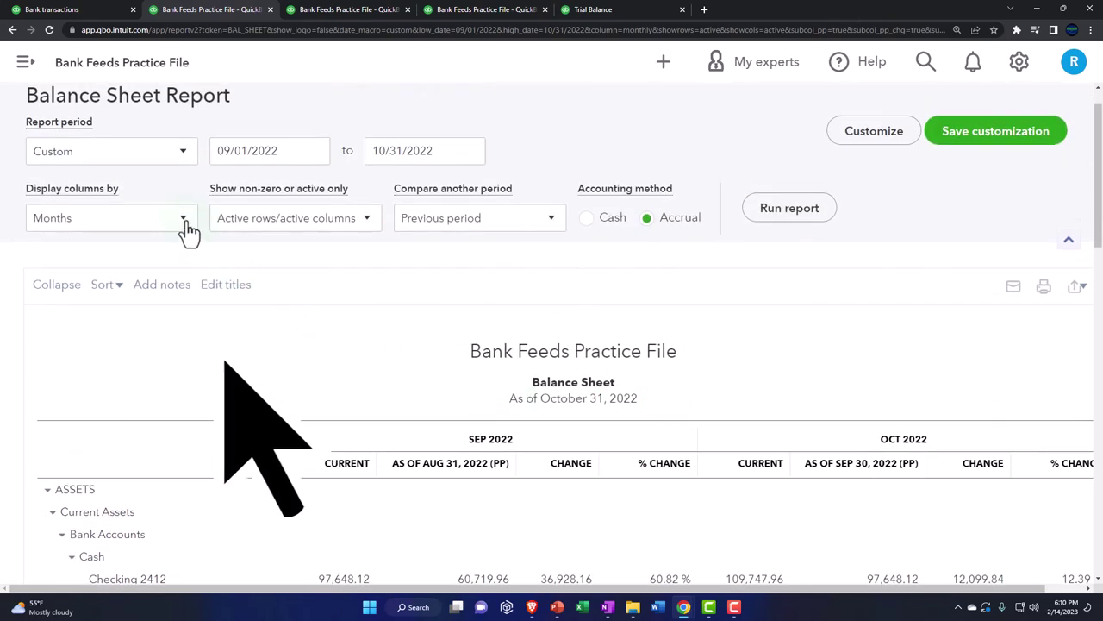
{"action": "left_click", "coordinate": [185, 218]}
{"action": "left_click", "coordinate": [73, 248]}
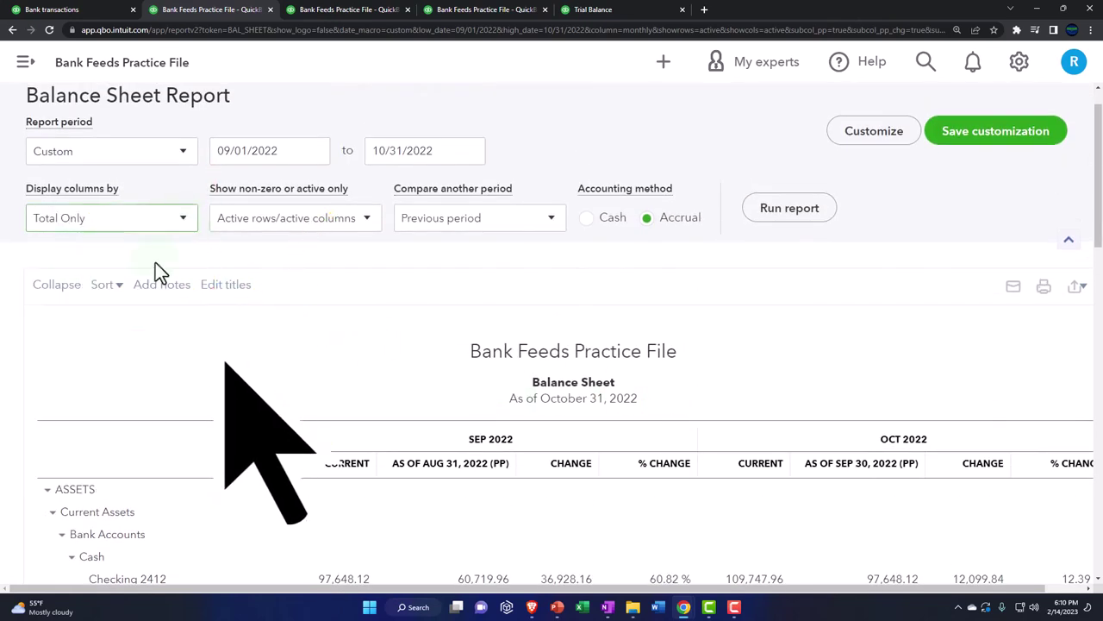
{"action": "left_click", "coordinate": [797, 209]}
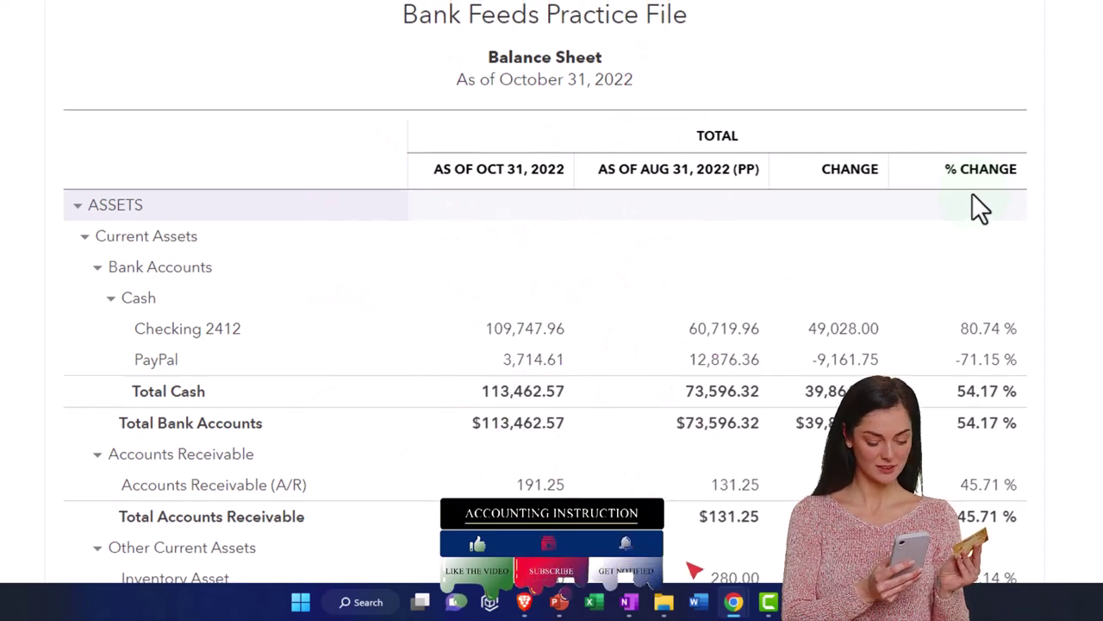
Remove the previous period comparison from the Balance Sheet, rerun the report, and look over the single total column
{"action": "scroll", "coordinate": [978, 208], "scroll_direction": "up", "scroll_amount": 3}
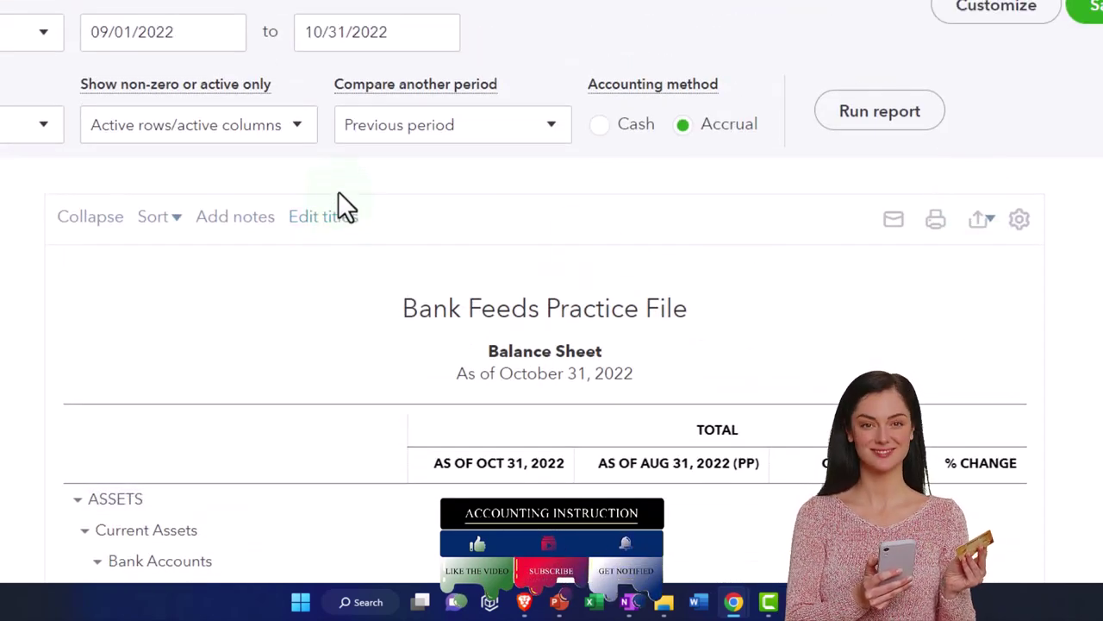
{"action": "left_click", "coordinate": [543, 142]}
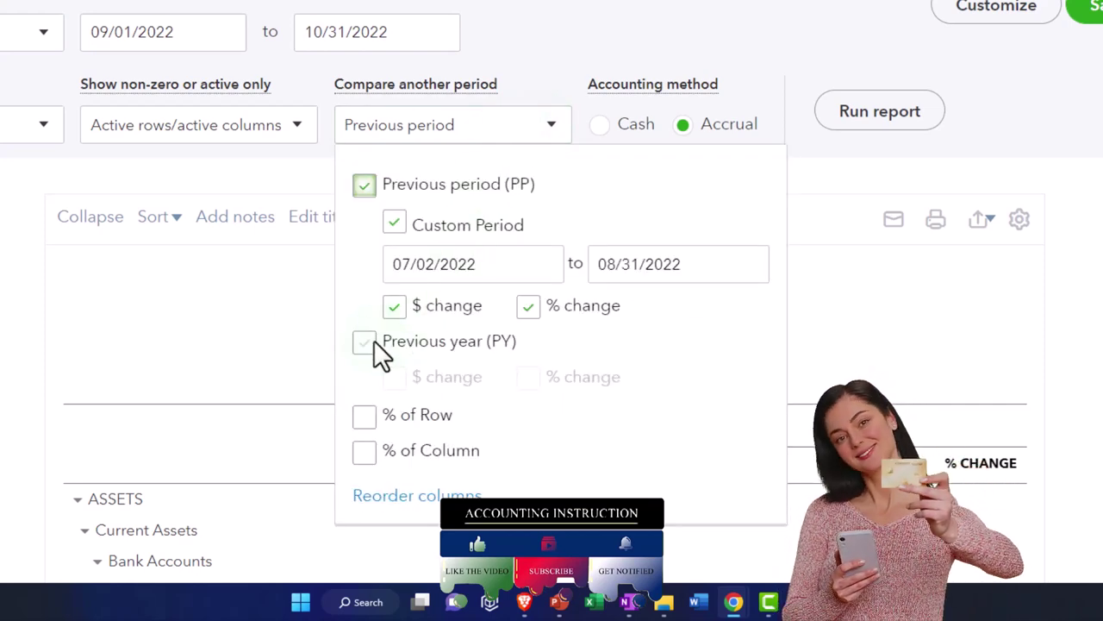
{"action": "left_click", "coordinate": [365, 188]}
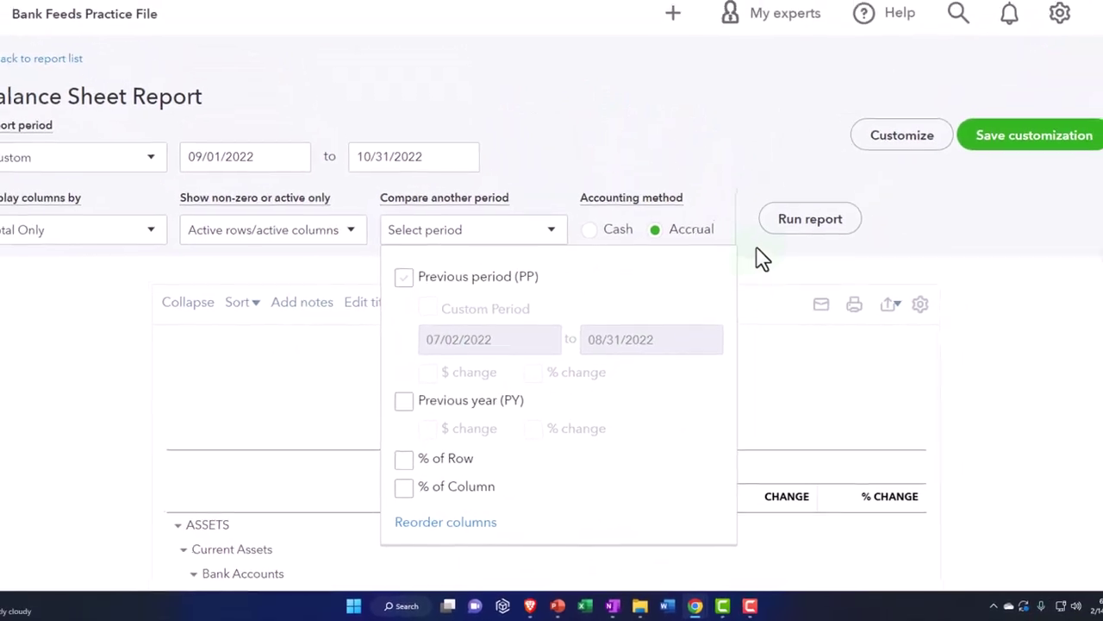
{"action": "scroll", "coordinate": [763, 259], "scroll_direction": "down", "scroll_amount": 3}
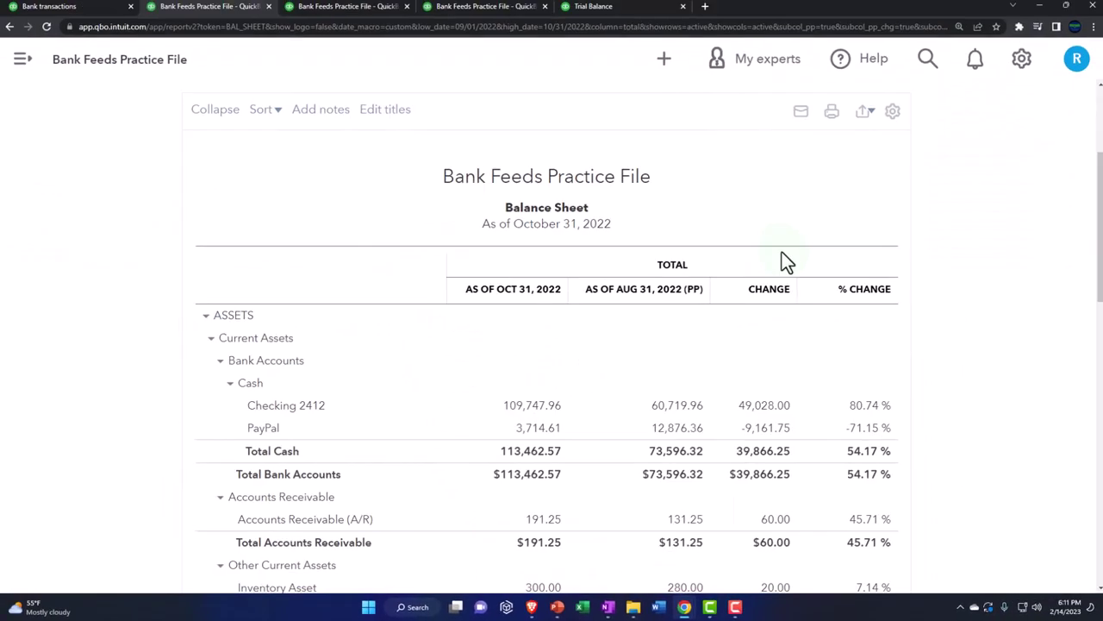
{"action": "scroll", "coordinate": [802, 219], "scroll_direction": "up", "scroll_amount": 3}
{"action": "left_click", "coordinate": [804, 220]}
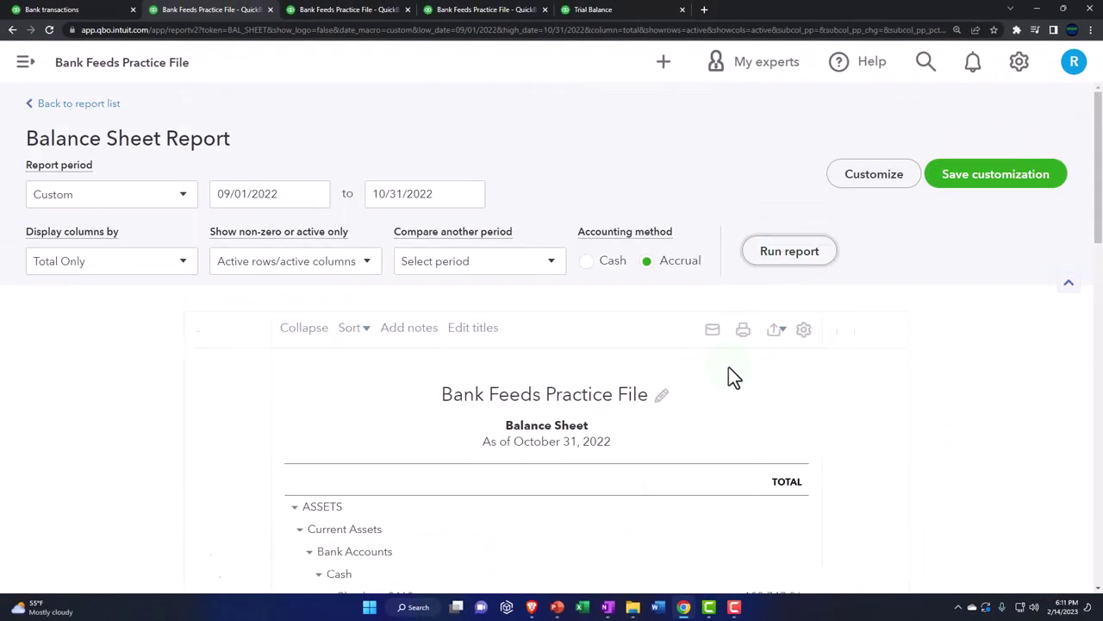
{"action": "scroll", "coordinate": [728, 369], "scroll_direction": "down", "scroll_amount": 5}
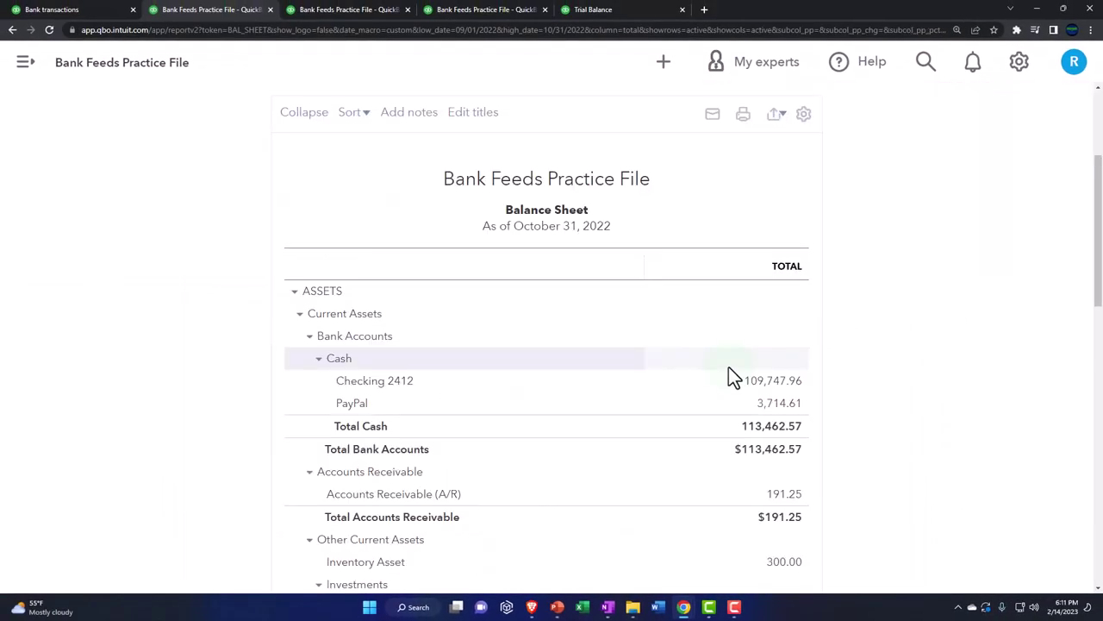
{"action": "scroll", "coordinate": [729, 436], "scroll_direction": "up", "scroll_amount": 6}
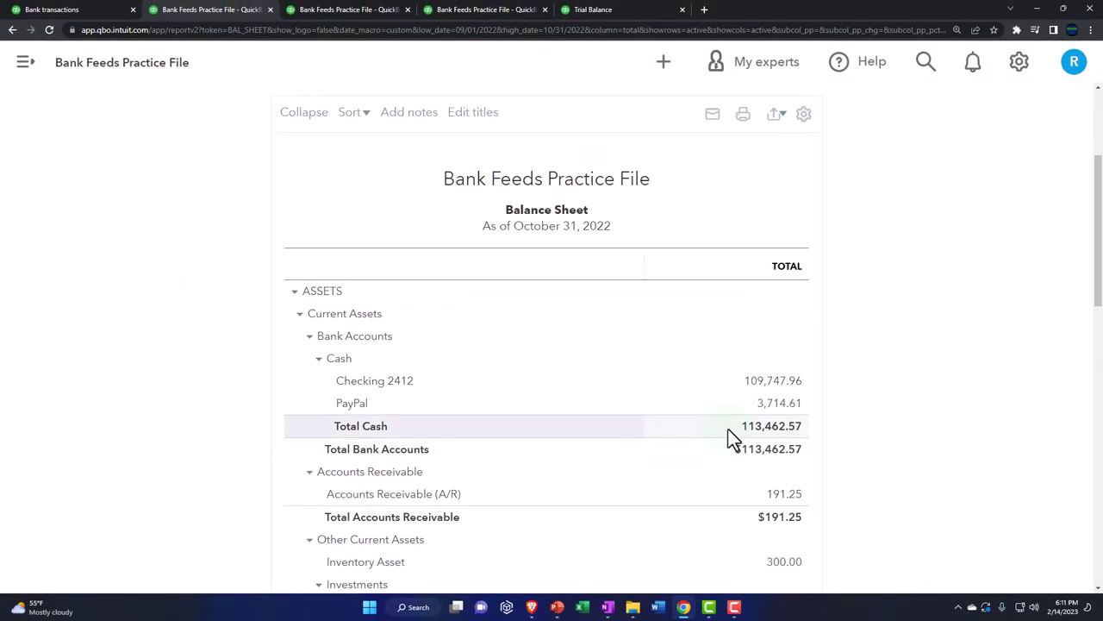
Add the % of Column comparison to the Balance Sheet, run the report, and review the asset percentages down to total assets
{"action": "left_click", "coordinate": [550, 274]}
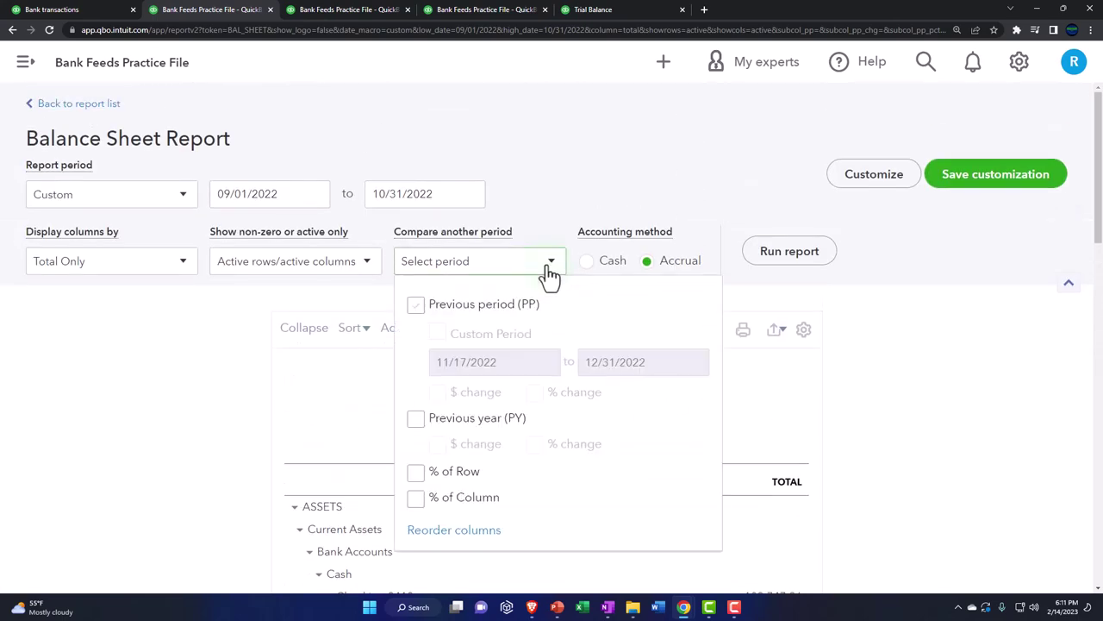
{"action": "scroll", "coordinate": [546, 273], "scroll_direction": "down", "scroll_amount": 3}
{"action": "scroll", "coordinate": [547, 275], "scroll_direction": "up", "scroll_amount": 3}
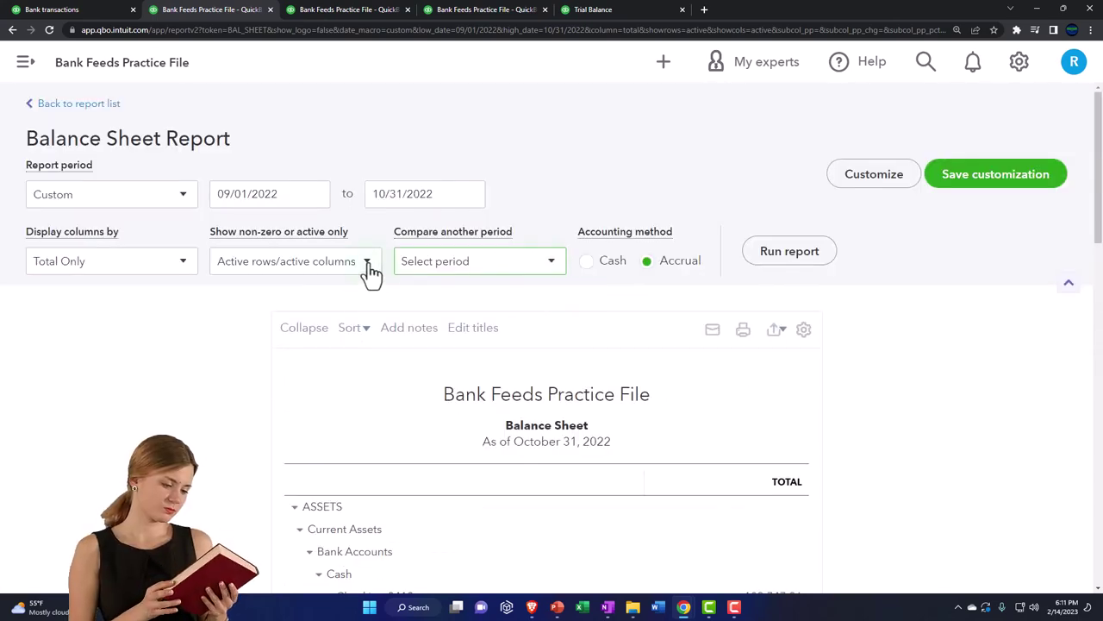
{"action": "left_click", "coordinate": [368, 266]}
{"action": "left_click", "coordinate": [538, 261]}
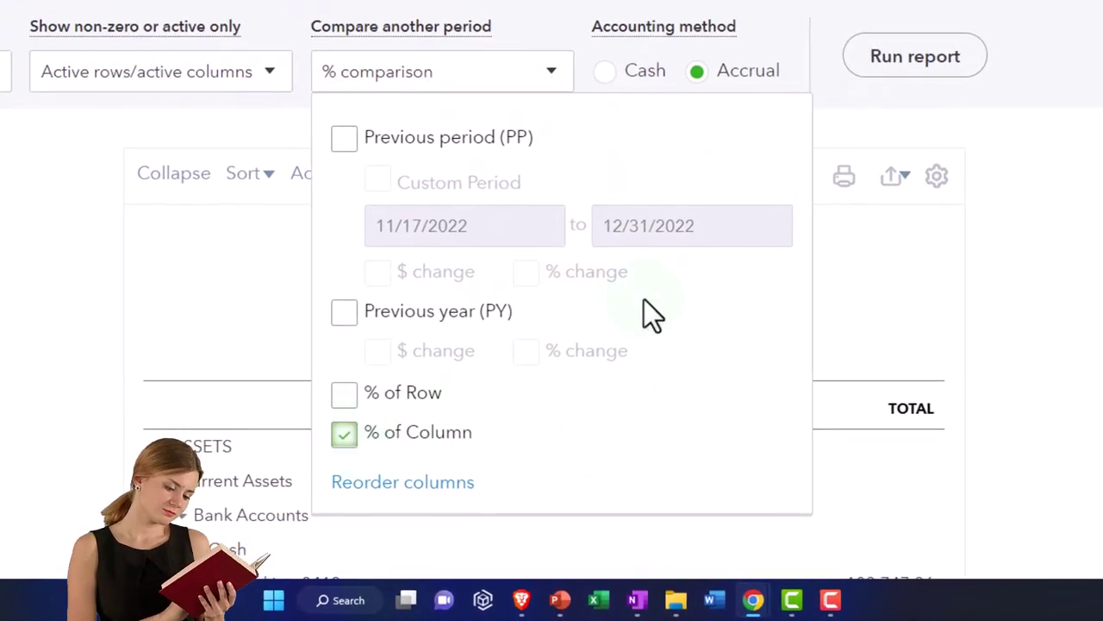
{"action": "left_click", "coordinate": [892, 57]}
{"action": "scroll", "coordinate": [899, 61], "scroll_direction": "down", "scroll_amount": 4}
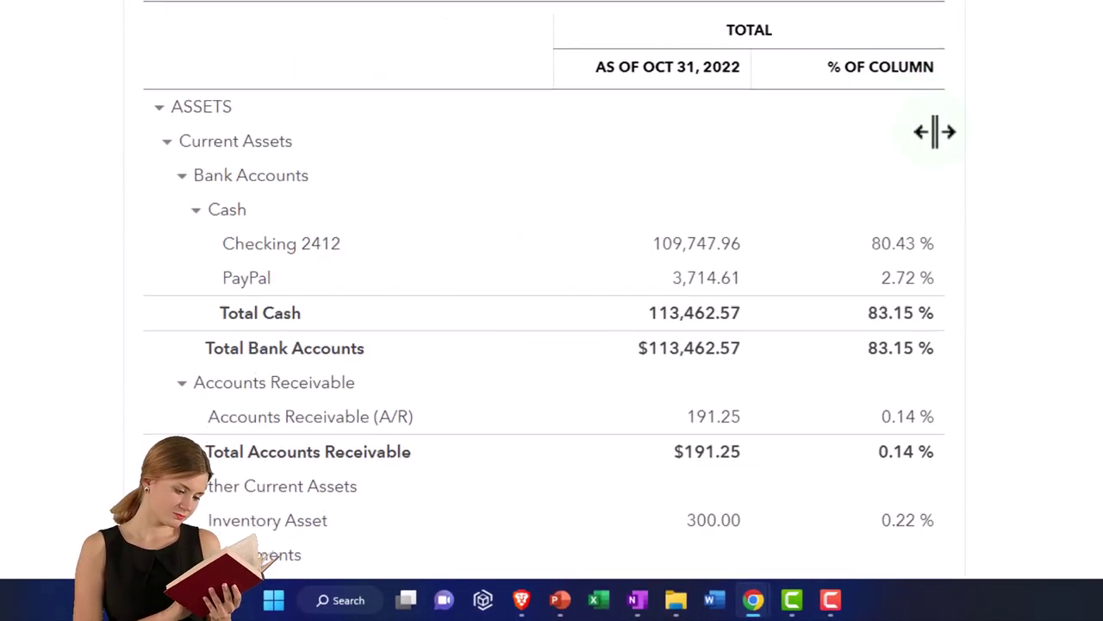
{"action": "scroll", "coordinate": [952, 172], "scroll_direction": "down", "scroll_amount": 2}
{"action": "scroll", "coordinate": [949, 160], "scroll_direction": "down", "scroll_amount": 5}
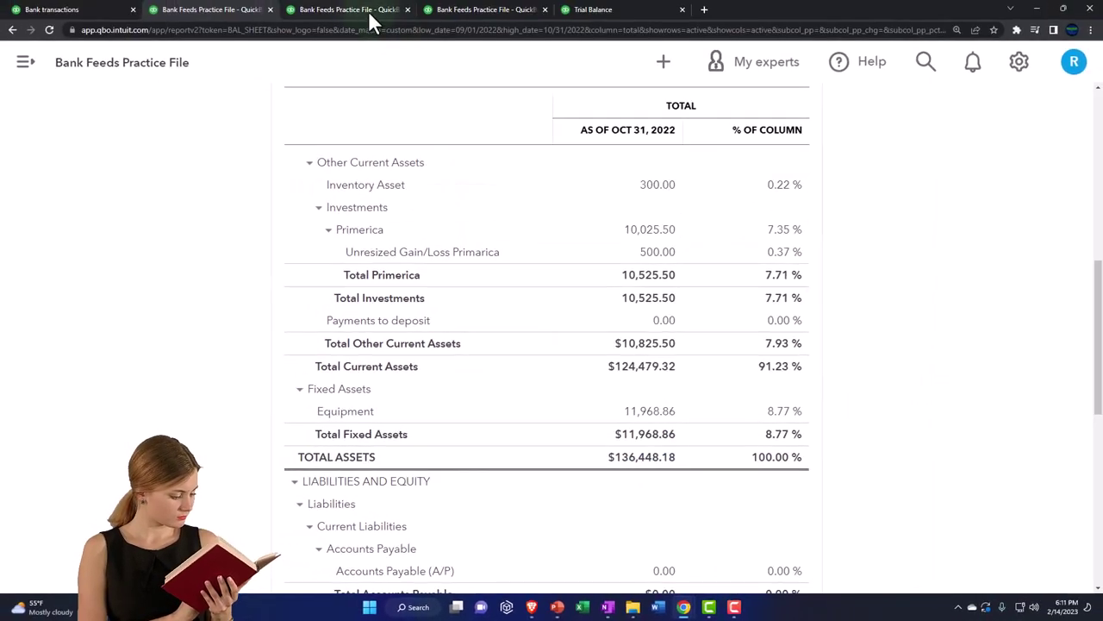
Open the Profit and Loss report for August to October 2022 and set its columns to display as Total Only
{"action": "left_click", "coordinate": [368, 11]}
{"action": "scroll", "coordinate": [582, 401], "scroll_direction": "up", "scroll_amount": 8}
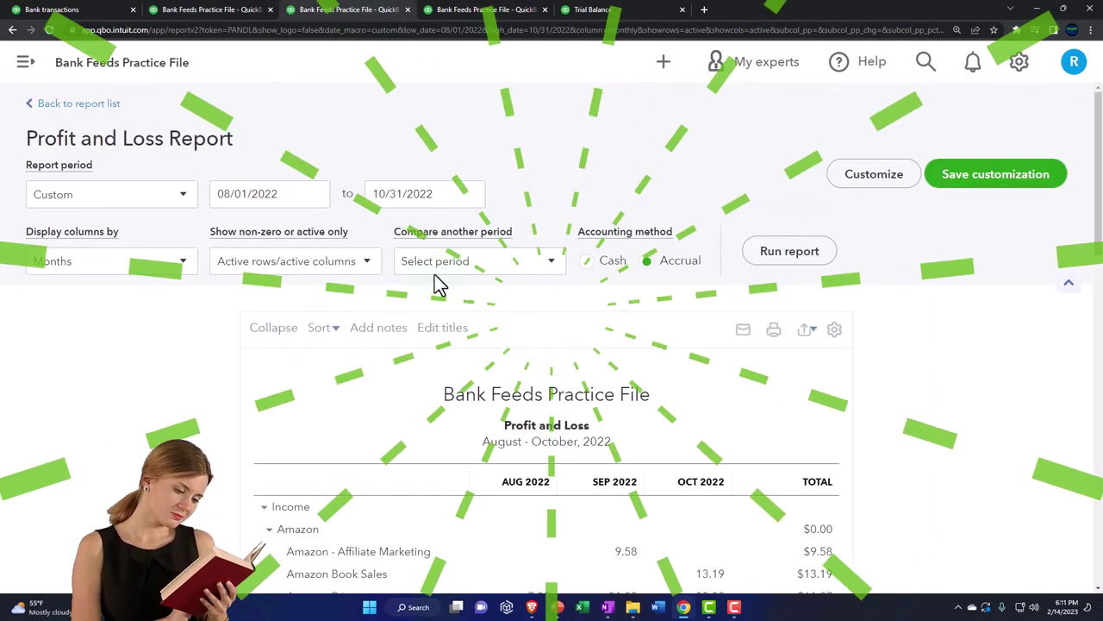
{"action": "left_click", "coordinate": [193, 264]}
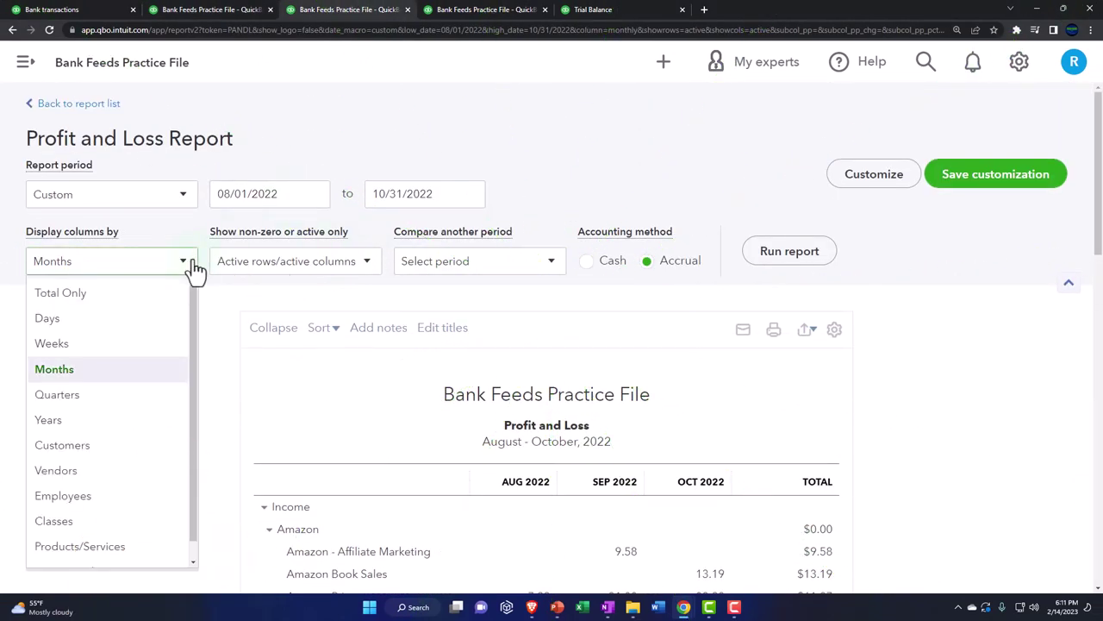
{"action": "left_click", "coordinate": [94, 294]}
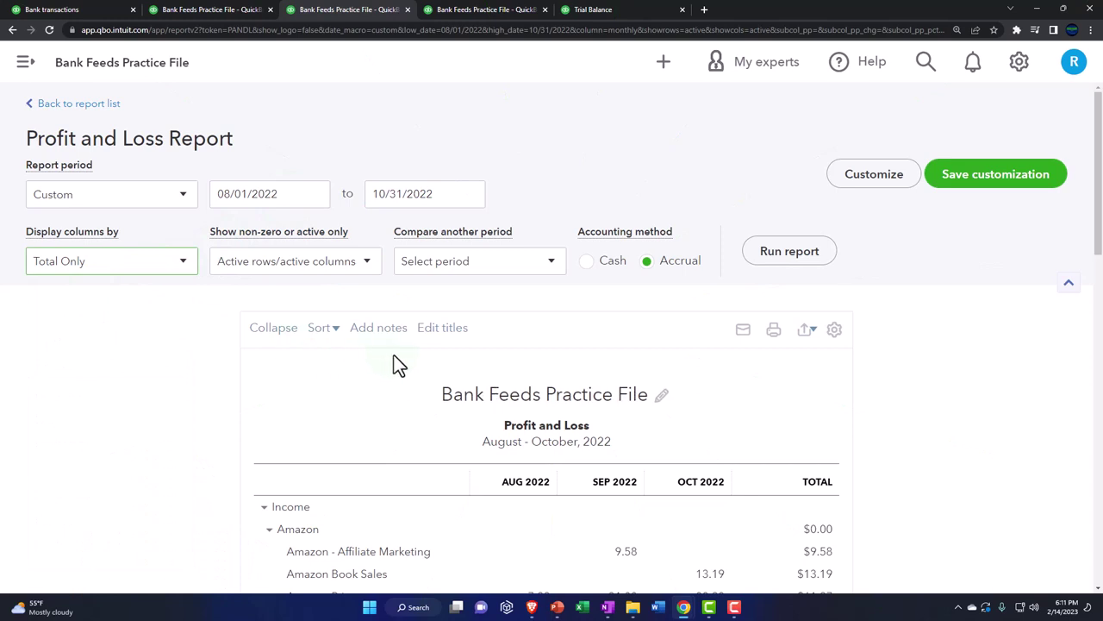
Add the % of Income comparison to the Profit and Loss, run the report, and review the income, cost of goods sold and expense percentages
{"action": "left_click", "coordinate": [557, 264]}
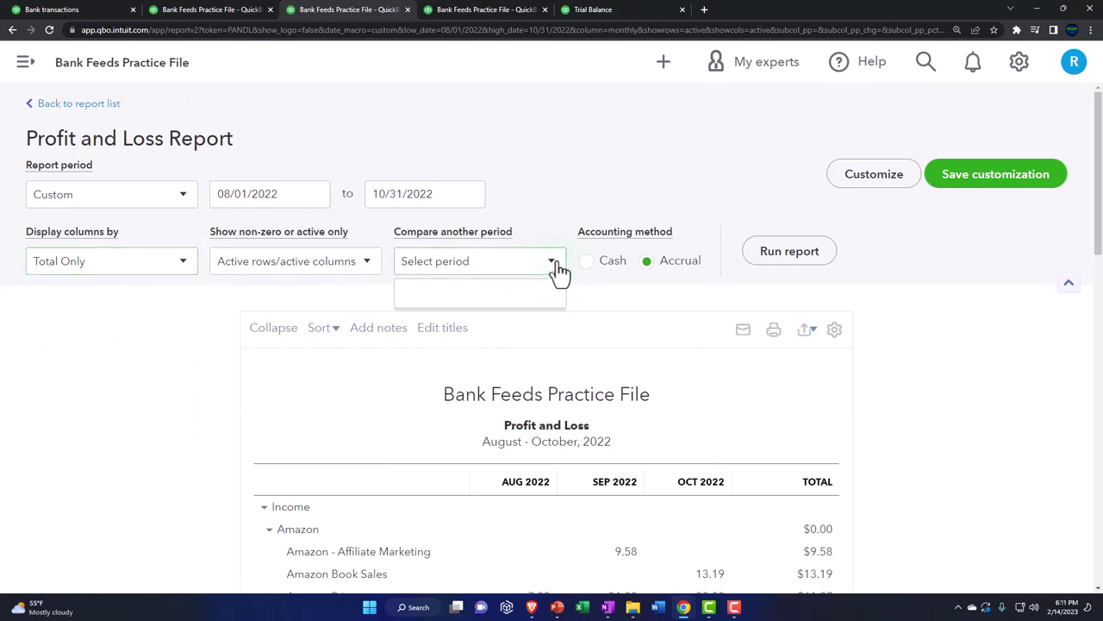
{"action": "scroll", "coordinate": [550, 362], "scroll_direction": "down", "scroll_amount": 2}
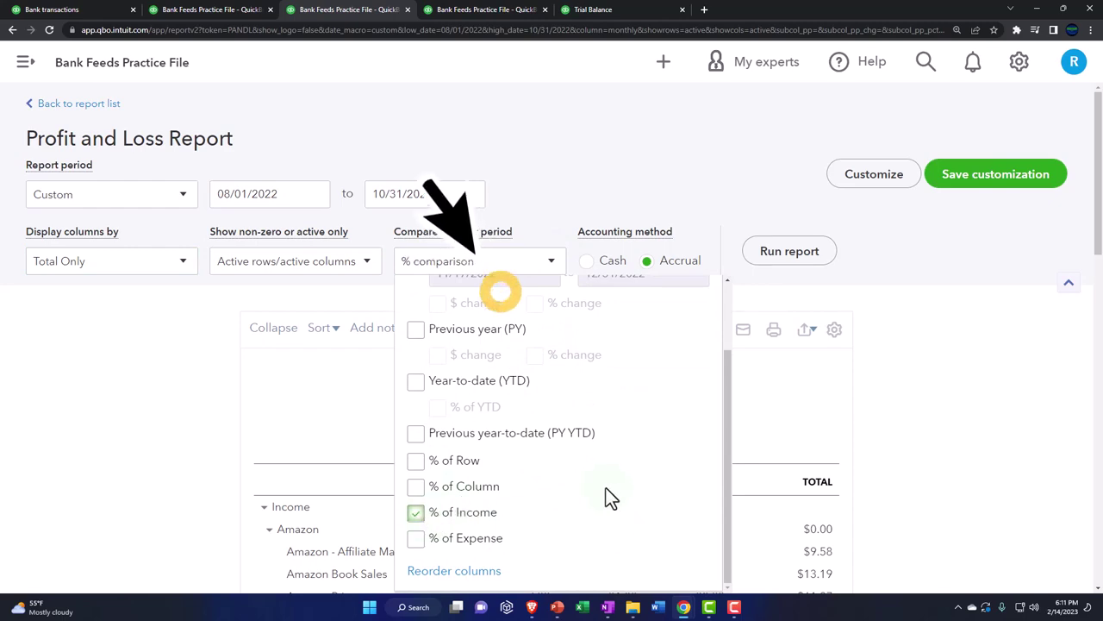
{"action": "scroll", "coordinate": [857, 439], "scroll_direction": "down", "scroll_amount": 3}
{"action": "scroll", "coordinate": [710, 411], "scroll_direction": "up", "scroll_amount": 3}
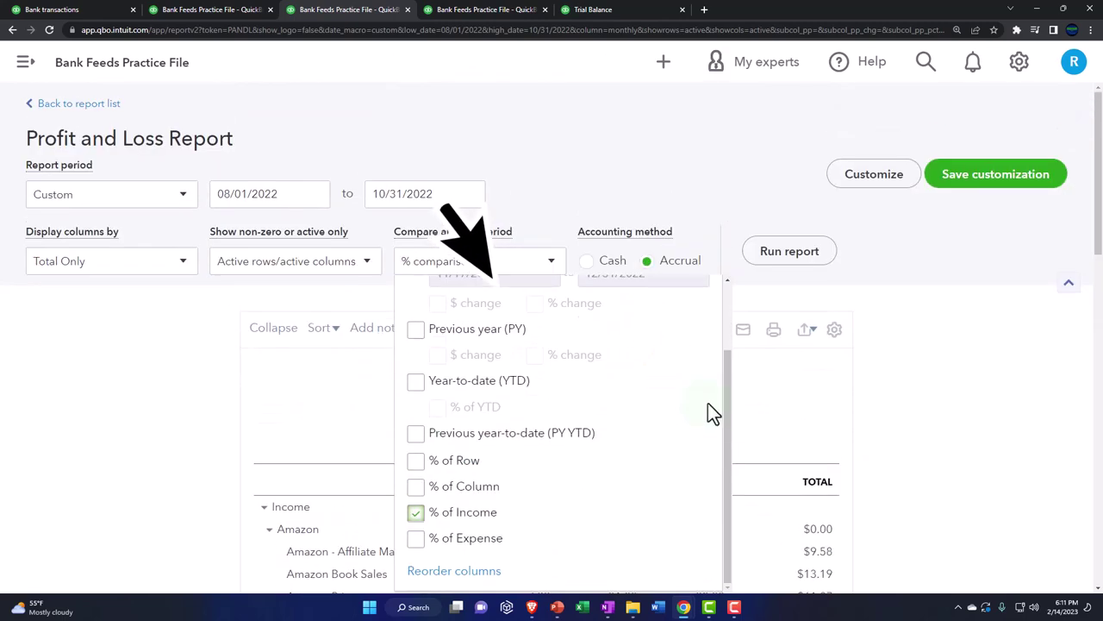
{"action": "left_click", "coordinate": [800, 262]}
{"action": "scroll", "coordinate": [804, 262], "scroll_direction": "down", "scroll_amount": 3}
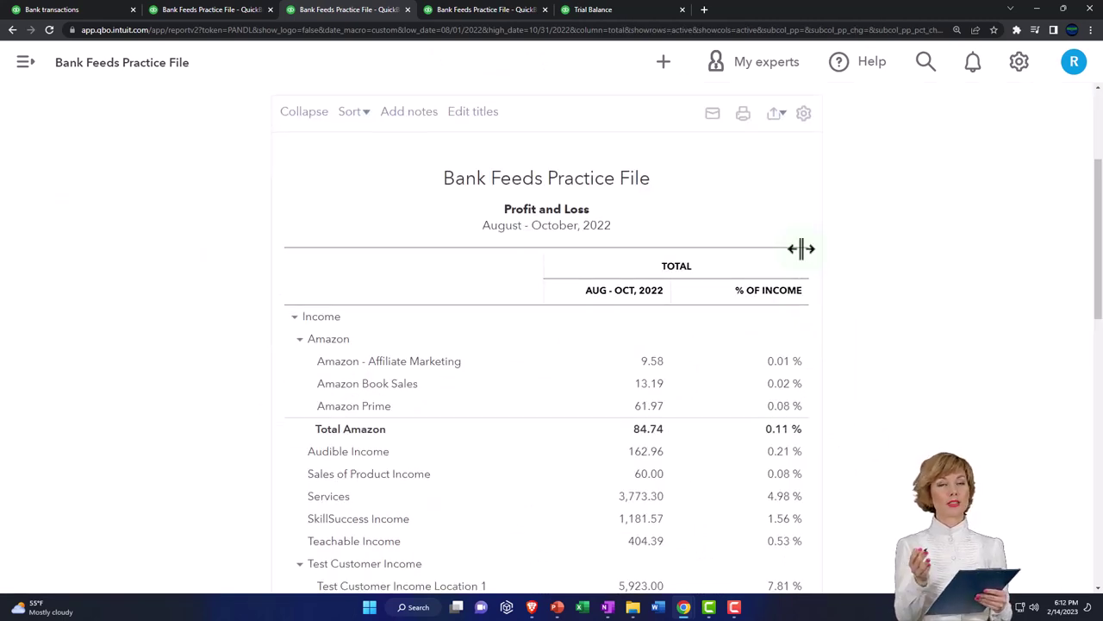
{"action": "scroll", "coordinate": [801, 247], "scroll_direction": "down", "scroll_amount": 3}
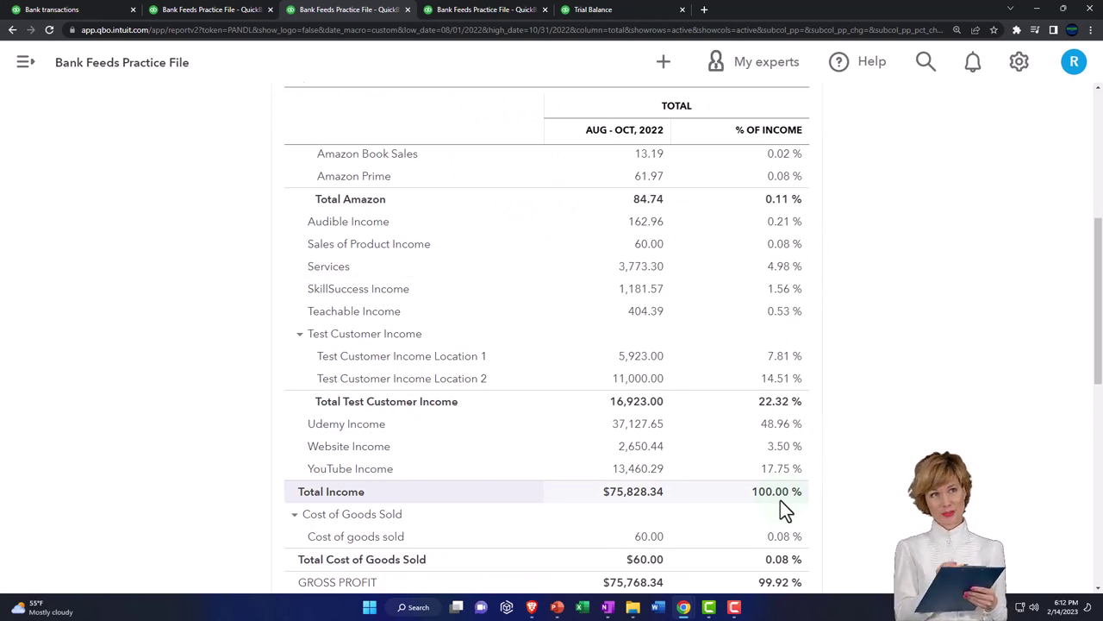
{"action": "scroll", "coordinate": [782, 500], "scroll_direction": "down", "scroll_amount": 2}
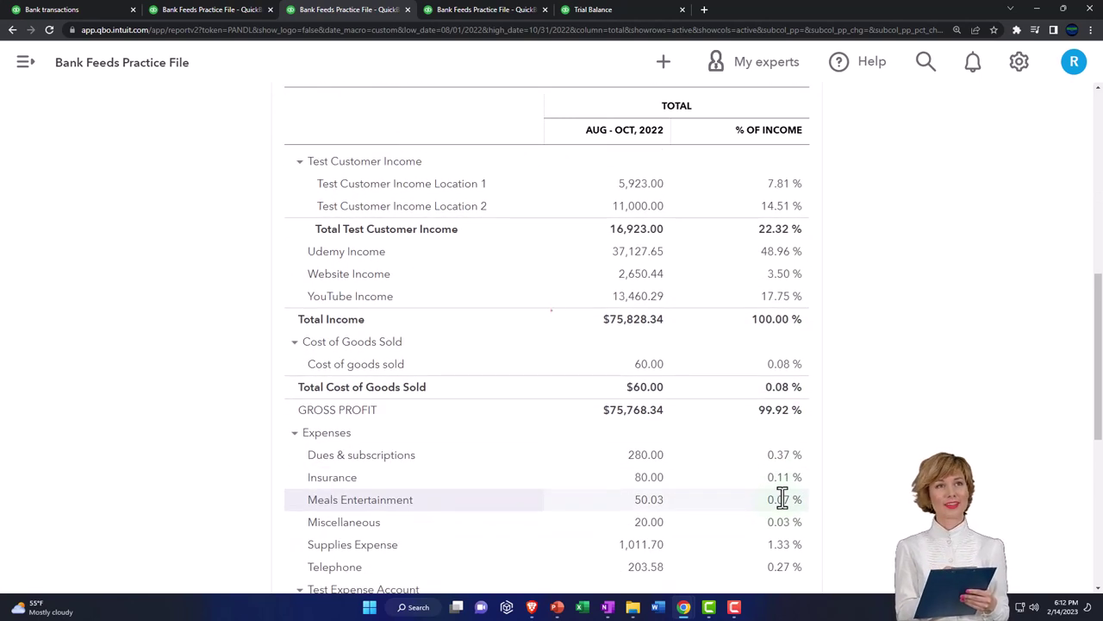